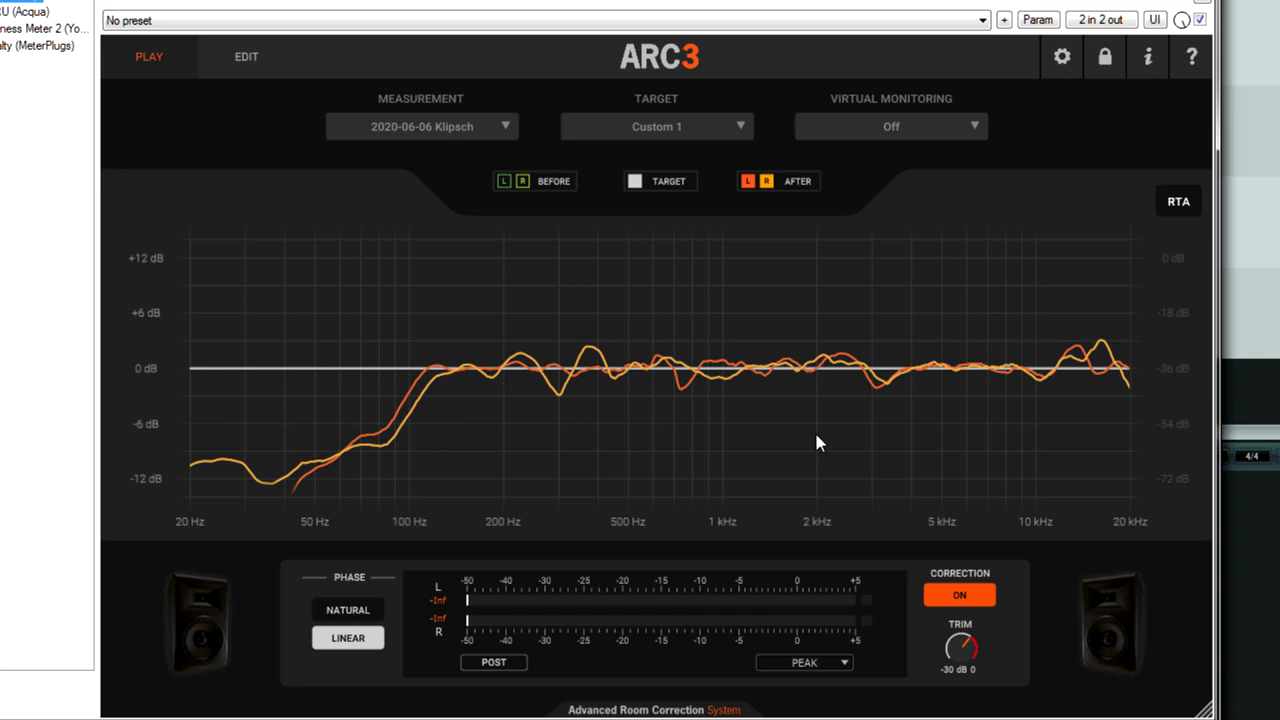
{"action": "left_click", "coordinate": [246, 56]}
{"action": "left_click", "coordinate": [149, 57]}
Switch ARC 3 to its Edit view and lower the Low Range limit to about 100 Hz.
{"action": "left_click", "coordinate": [249, 58]}
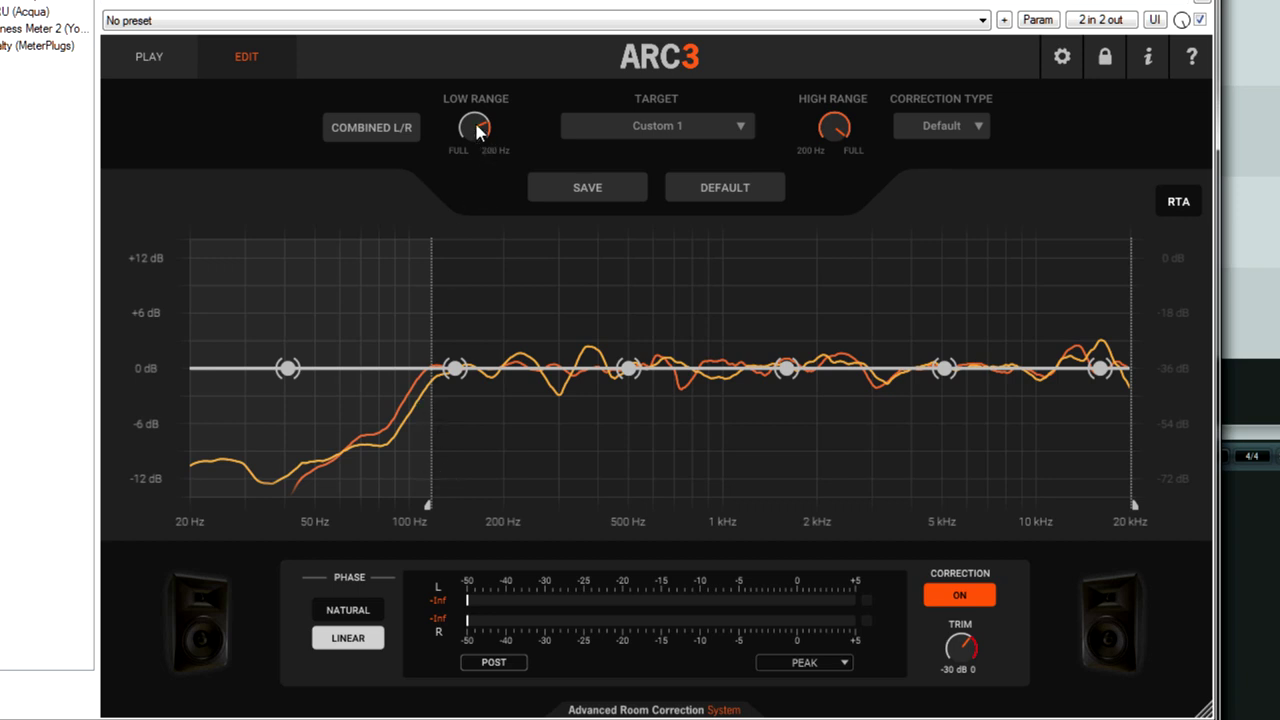
{"action": "mouse_move", "coordinate": [477, 130]}
{"action": "left_mouse_down"}
{"action": "mouse_move", "coordinate": [475, 144]}
{"action": "mouse_move", "coordinate": [478, 133]}
{"action": "left_mouse_up"}
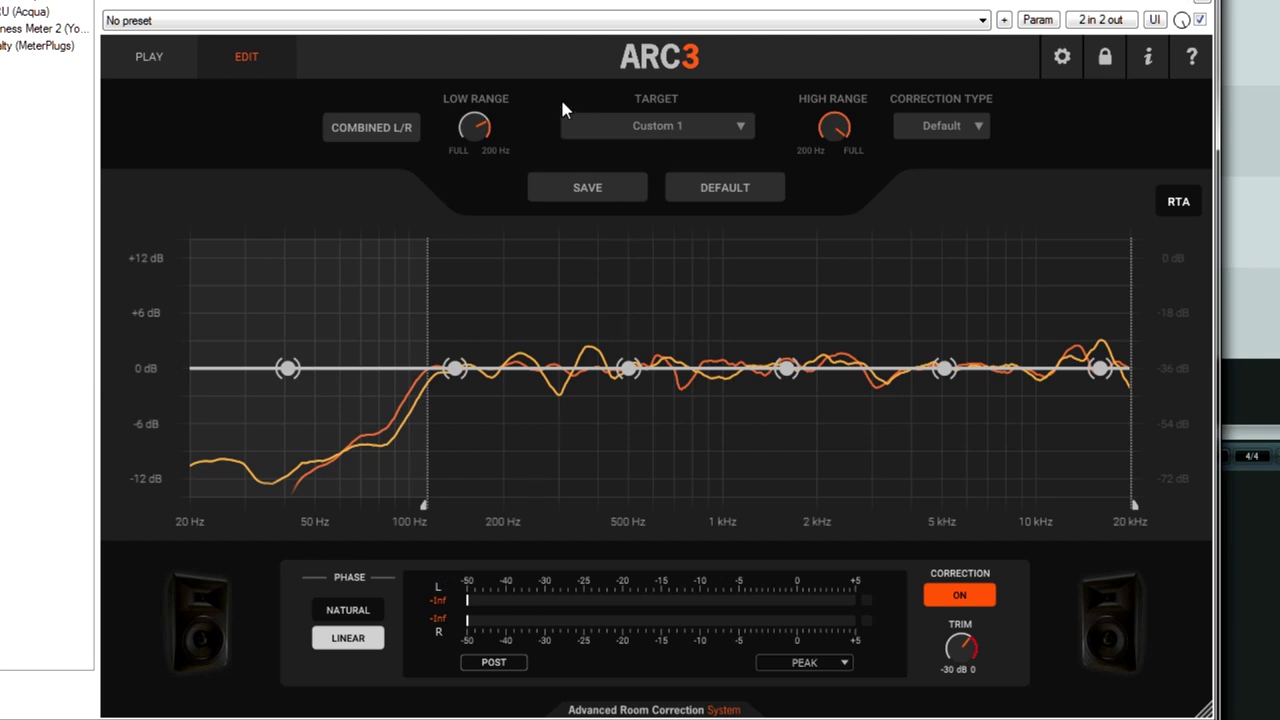
Return ARC 3 to Play, check the Virtual Monitoring choices, then display VST3: SIENNA GURU.
{"action": "left_click", "coordinate": [188, 60]}
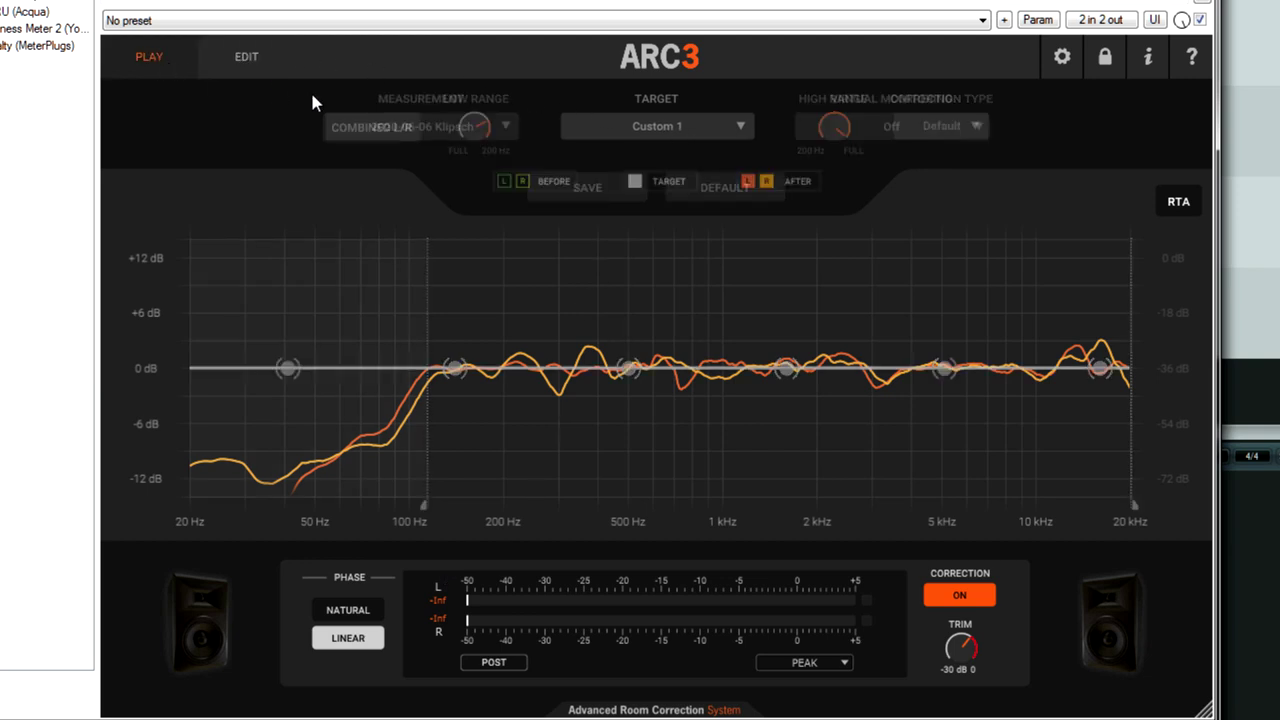
{"action": "left_click", "coordinate": [891, 126]}
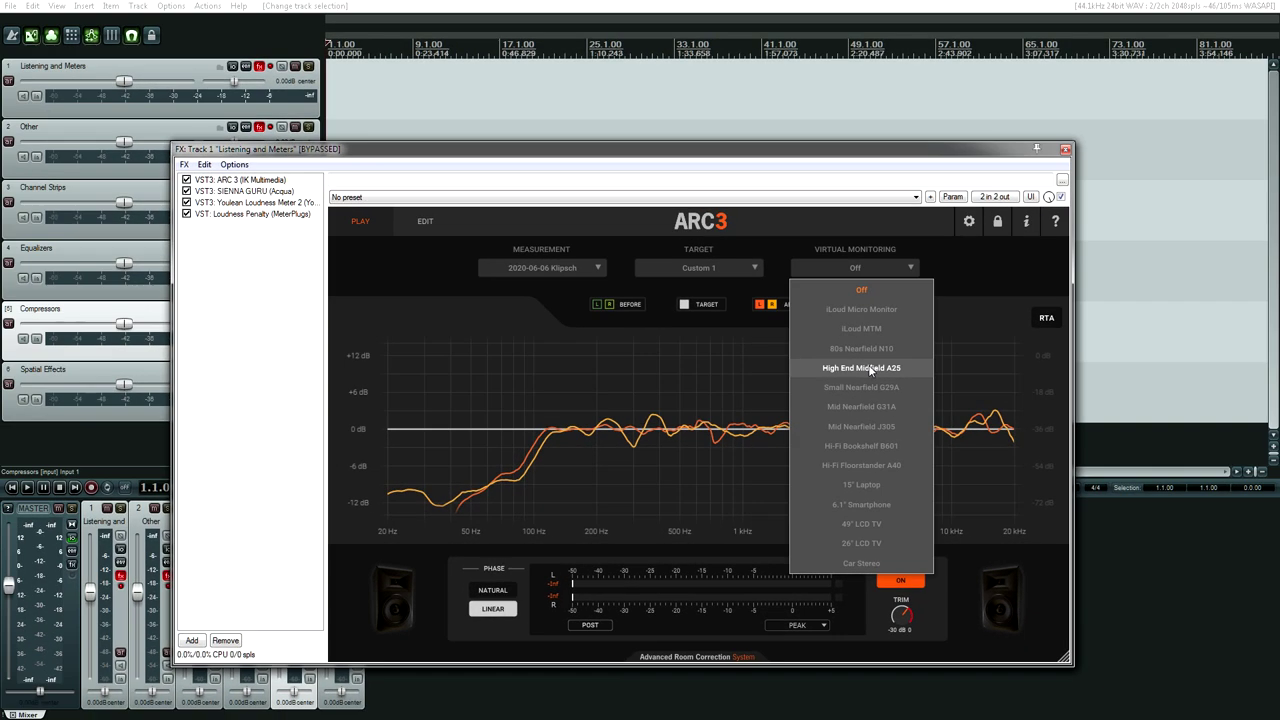
{"action": "left_click", "coordinate": [245, 190]}
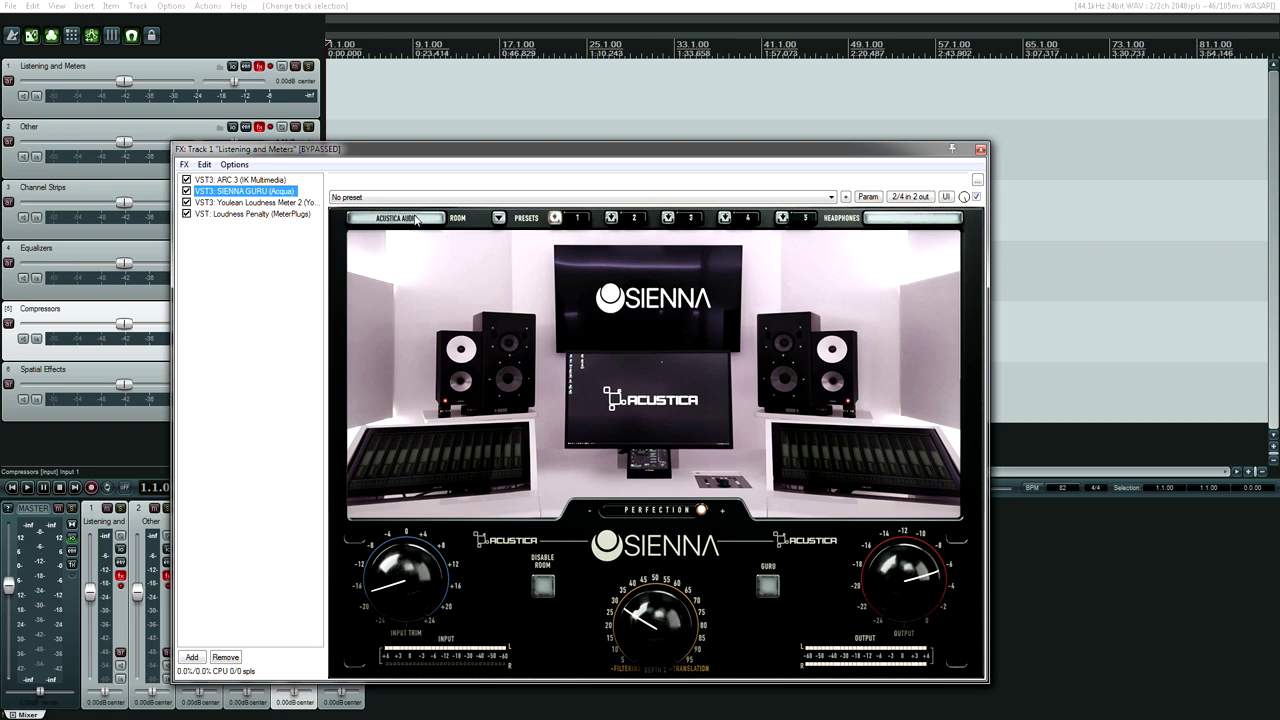
Load the SUN118 (Sub) room preset in Sienna.
{"action": "left_click", "coordinate": [415, 218]}
{"action": "mouse_move", "coordinate": [417, 250]}
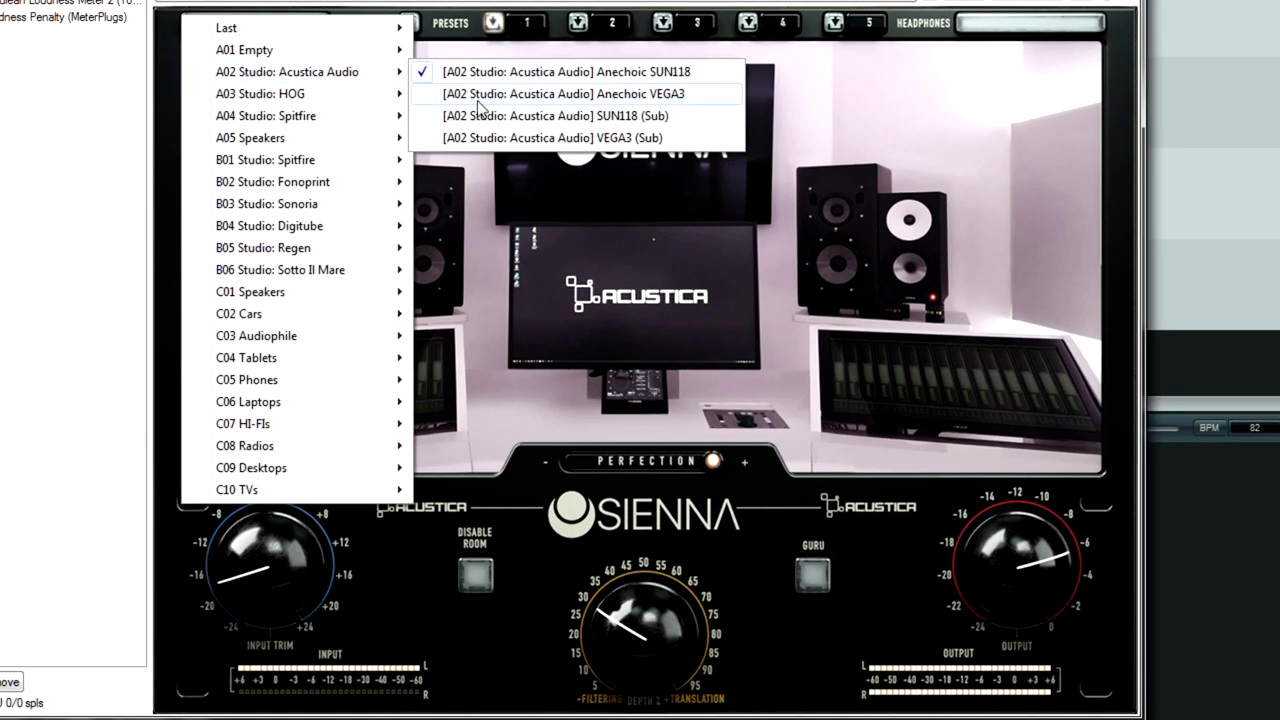
{"action": "left_click", "coordinate": [275, 23]}
{"action": "mouse_move", "coordinate": [310, 75]}
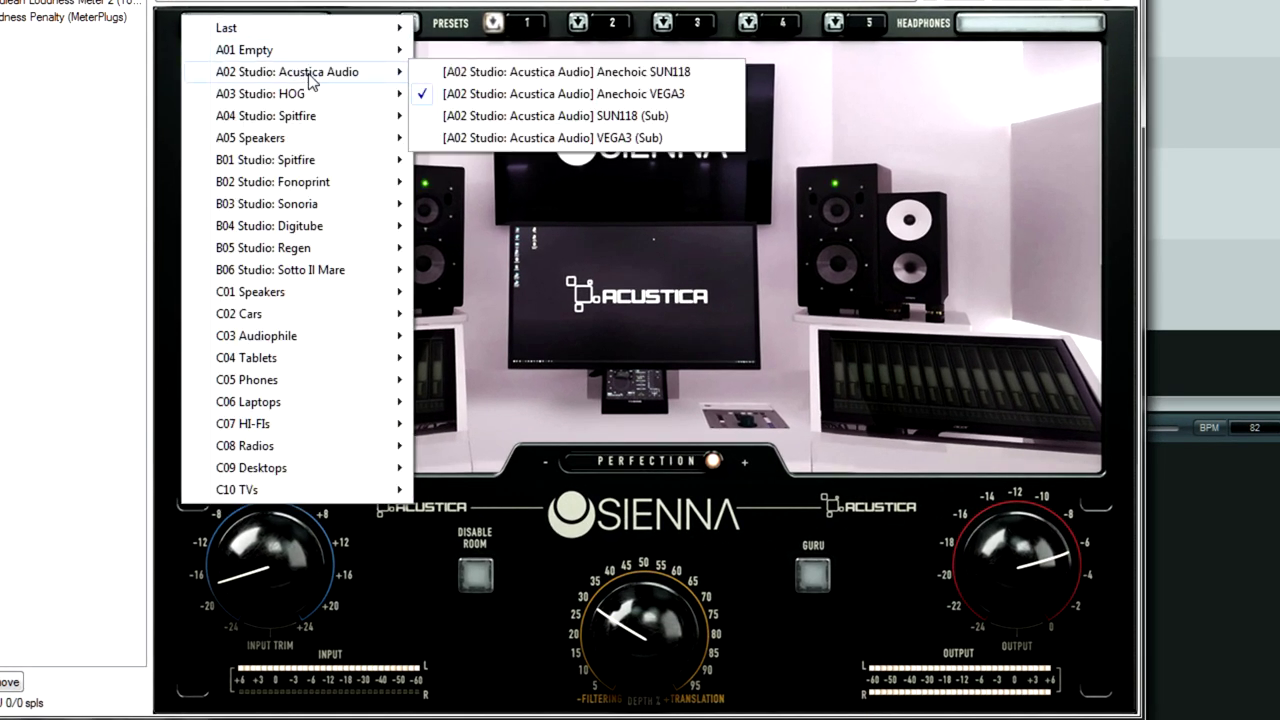
{"action": "left_click", "coordinate": [492, 128]}
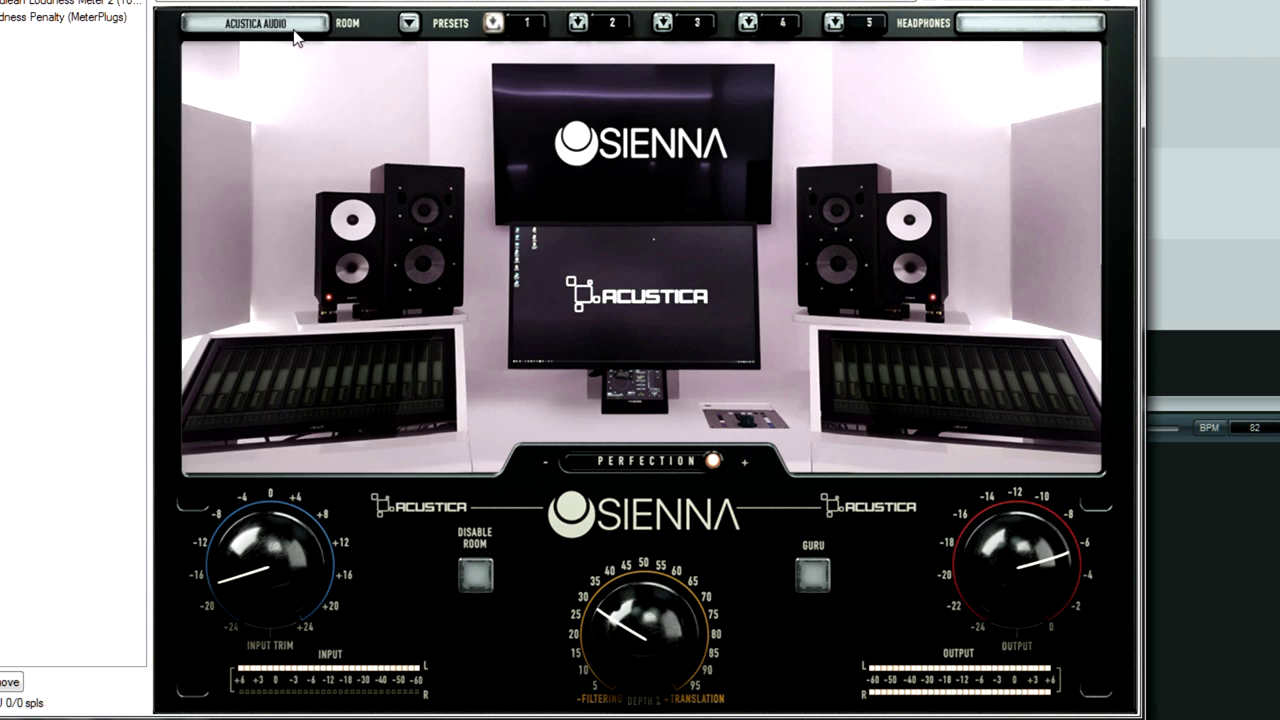
Try a HOG studio room, then settle on the Spitfire NAOS10 (Sub) room.
{"action": "left_click", "coordinate": [296, 33]}
{"action": "mouse_move", "coordinate": [300, 94]}
{"action": "left_click", "coordinate": [432, 94]}
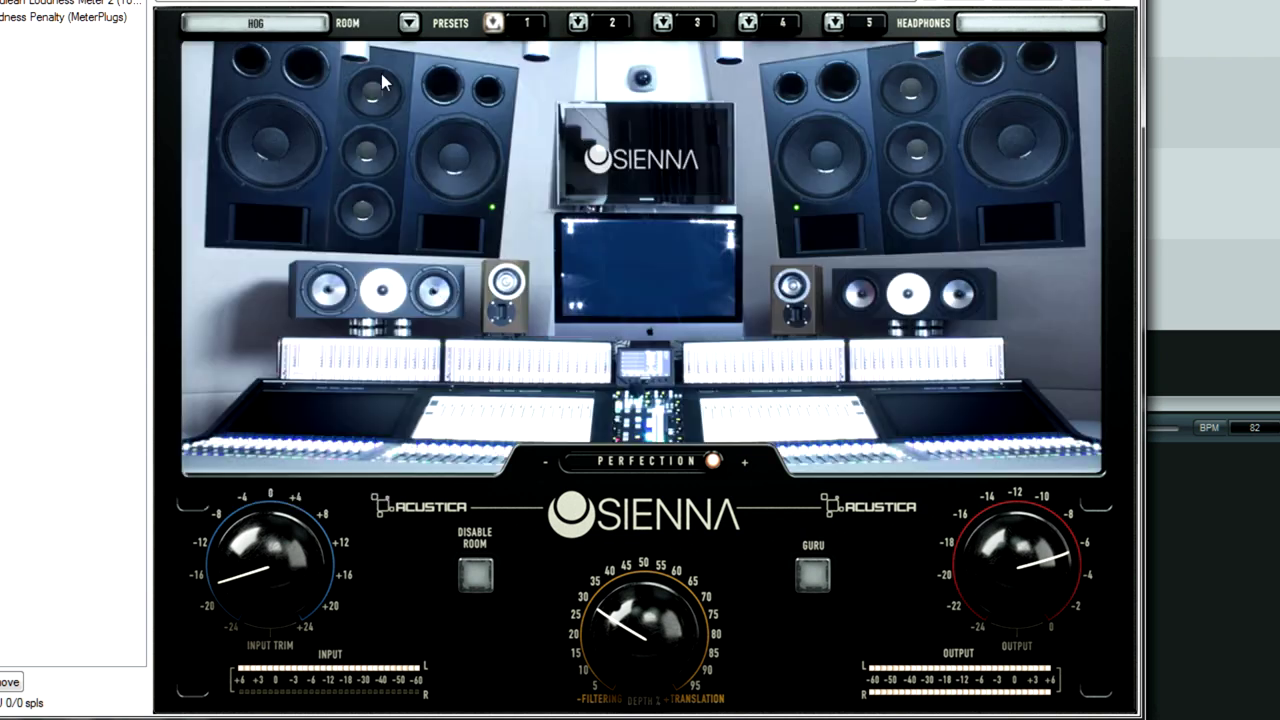
{"action": "left_click", "coordinate": [300, 28]}
{"action": "mouse_move", "coordinate": [317, 120]}
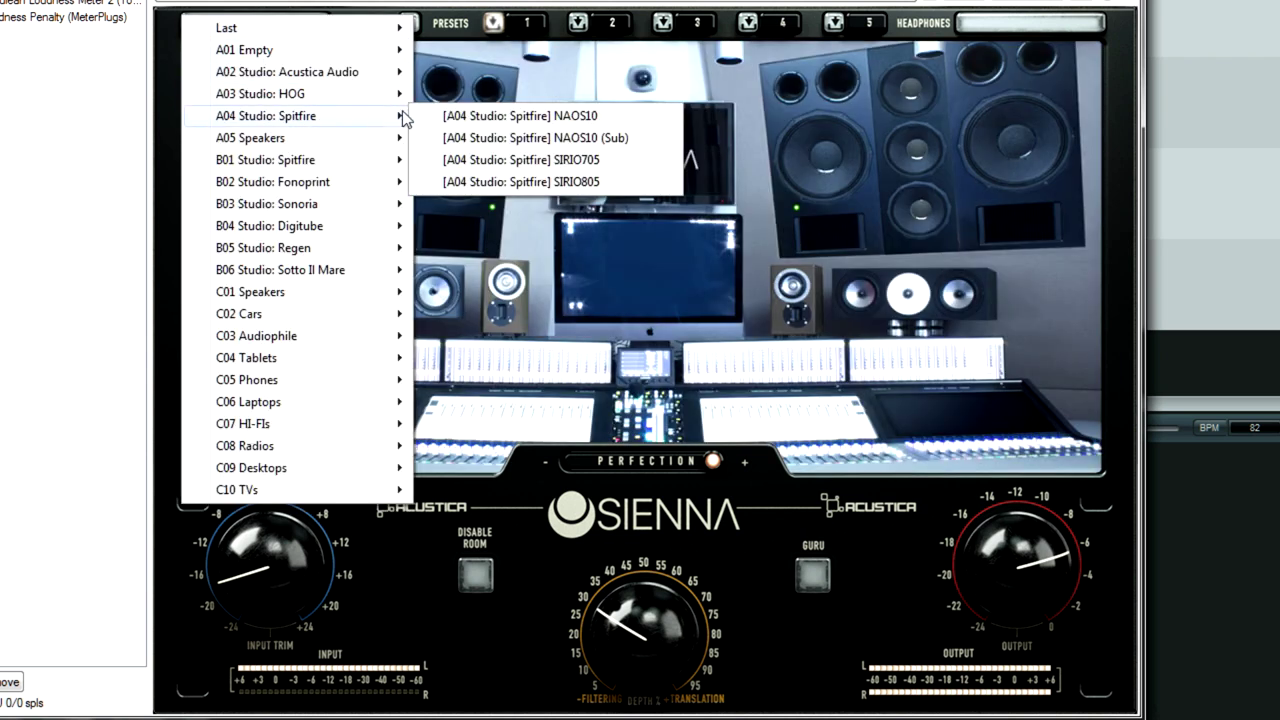
{"action": "left_click", "coordinate": [441, 122]}
{"action": "left_click", "coordinate": [300, 28]}
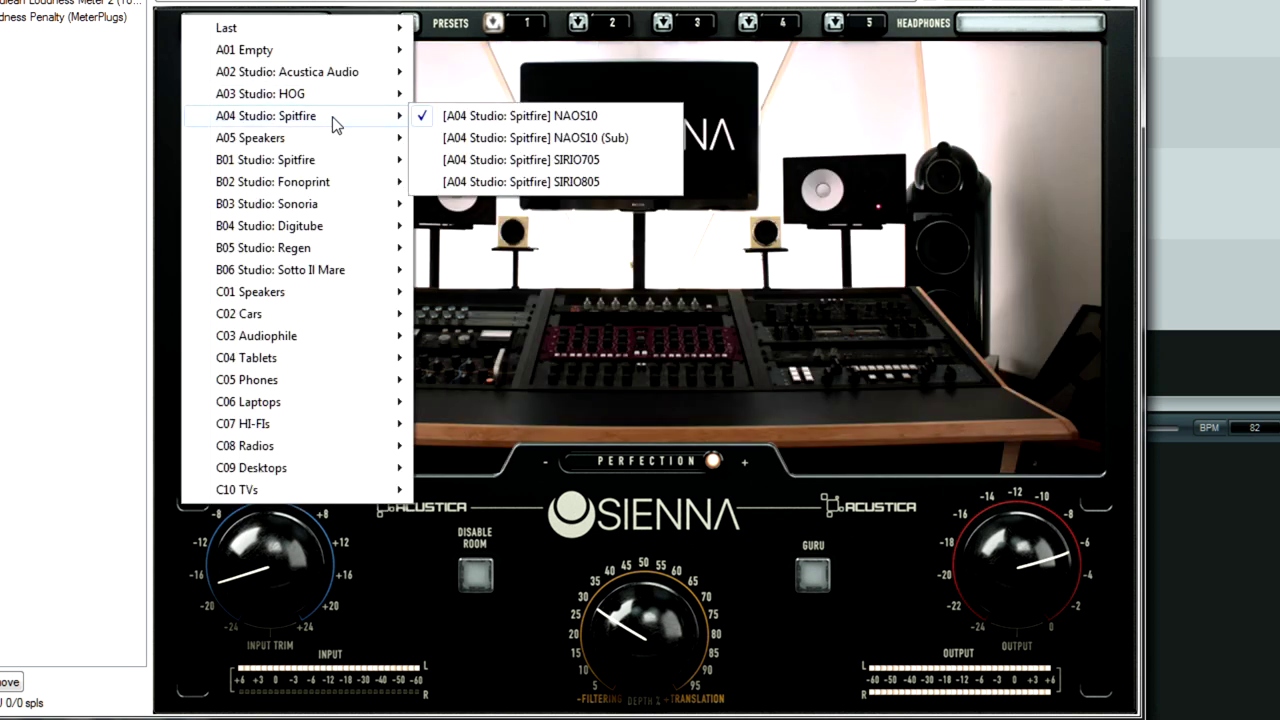
{"action": "left_click", "coordinate": [487, 148]}
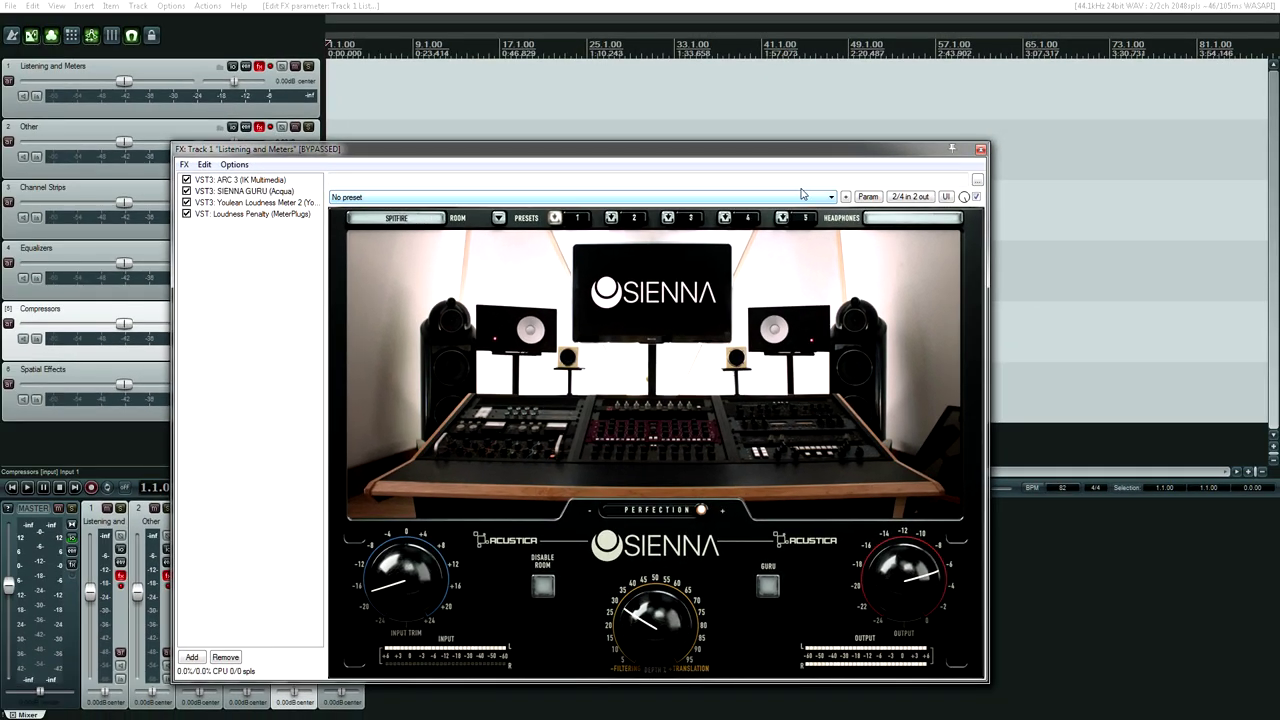
Pick Sony MDR-7506 (Smooth) from Sienna's HEADPHONES model list.
{"action": "left_click", "coordinate": [870, 216]}
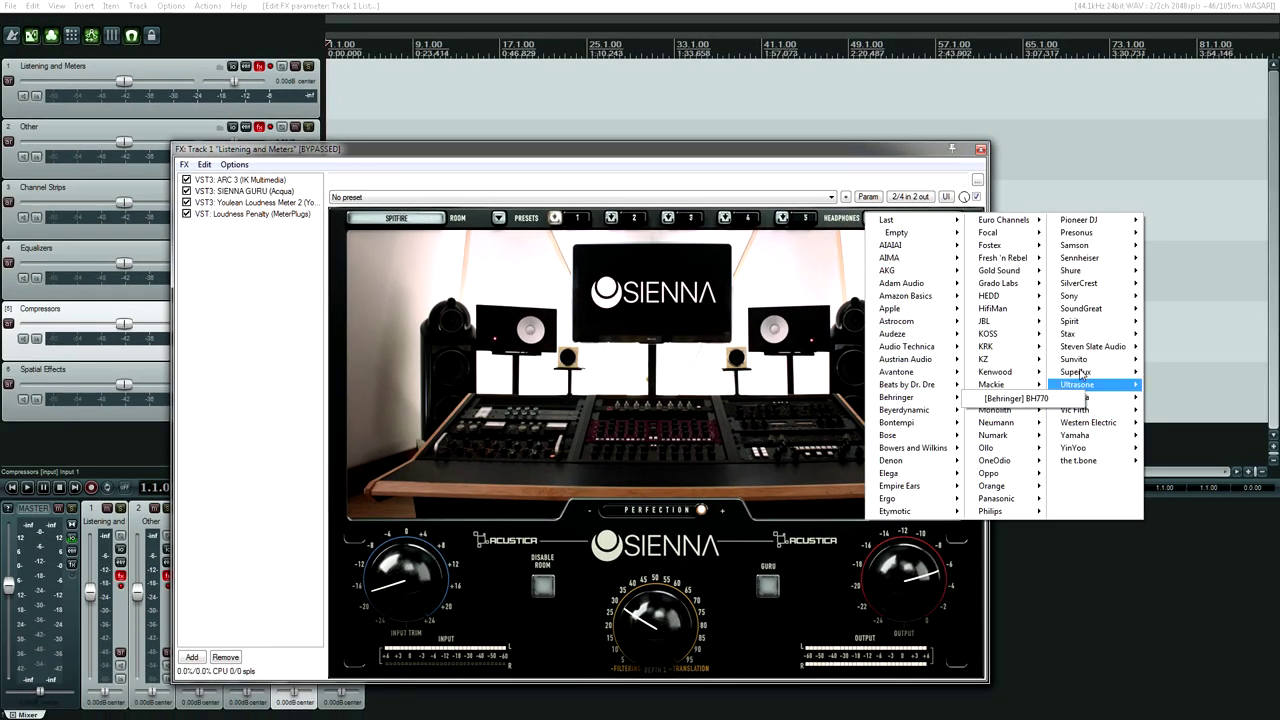
{"action": "left_click", "coordinate": [231, 278]}
{"action": "left_click", "coordinate": [889, 222]}
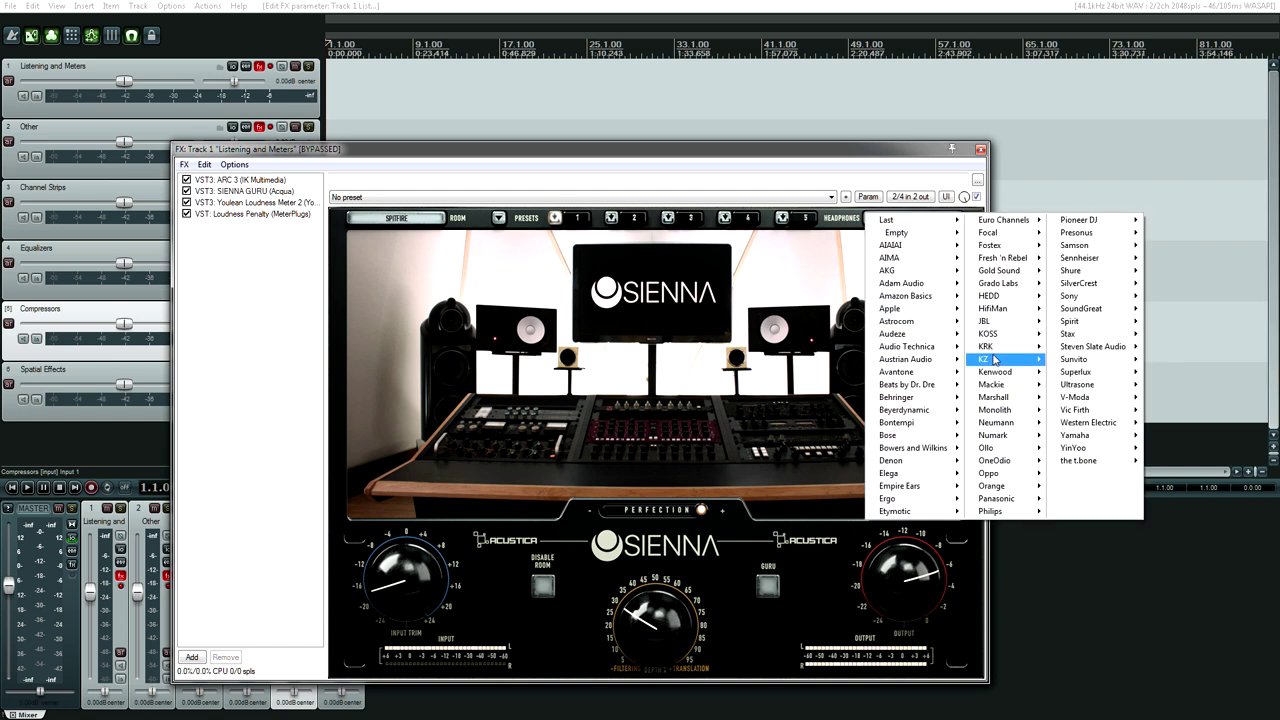
{"action": "mouse_move", "coordinate": [1075, 295]}
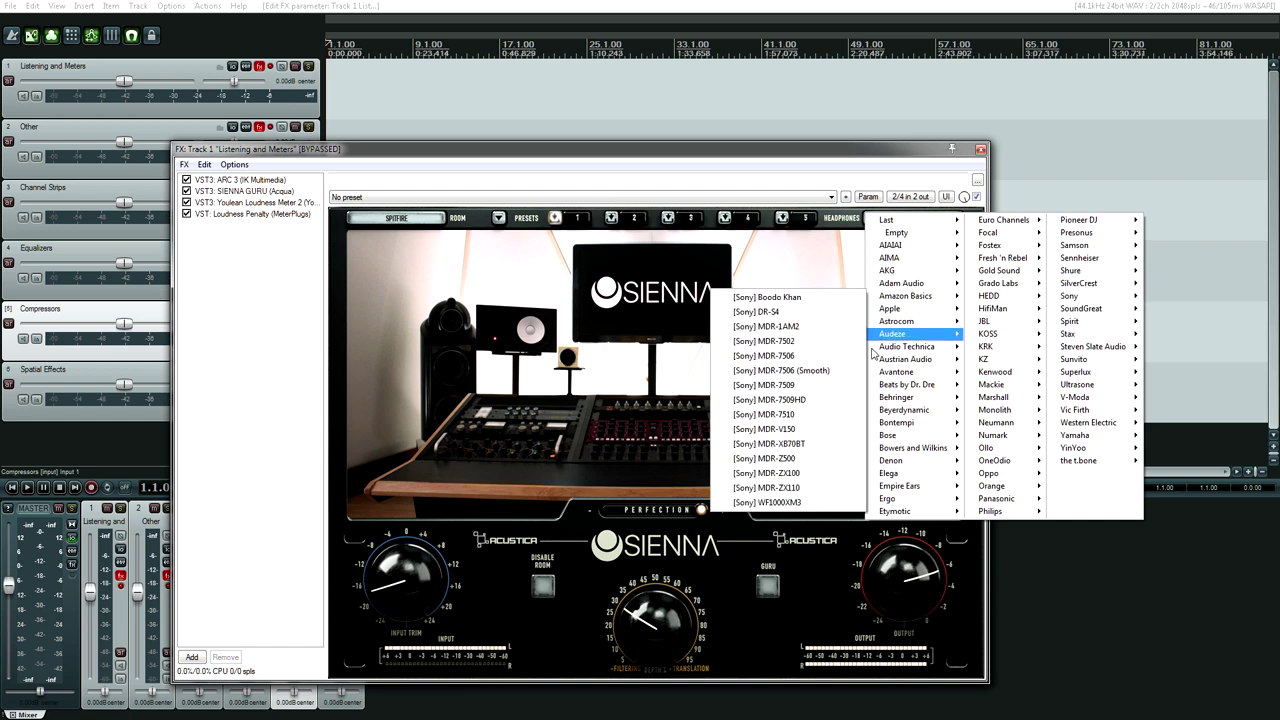
{"action": "left_click", "coordinate": [809, 373]}
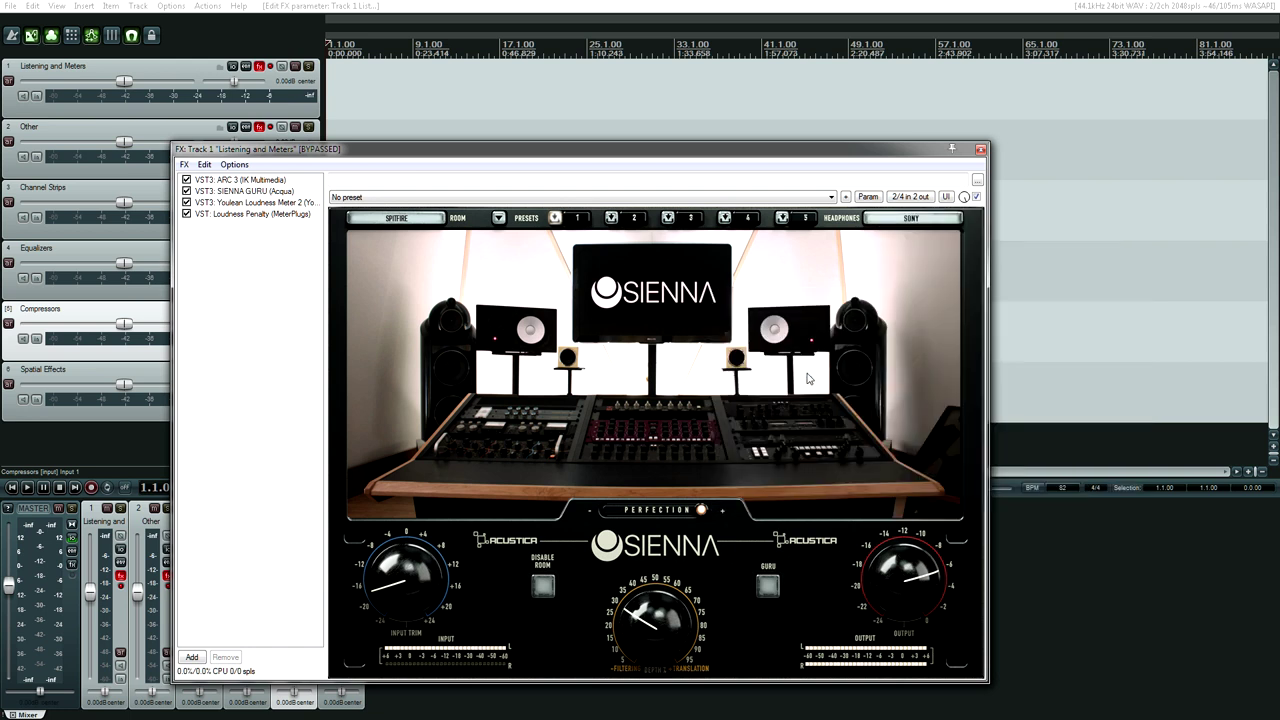
Display Youlean Loudness Meter 2 and browse its DEFAULT loudness target preset list.
{"action": "left_click", "coordinate": [233, 204]}
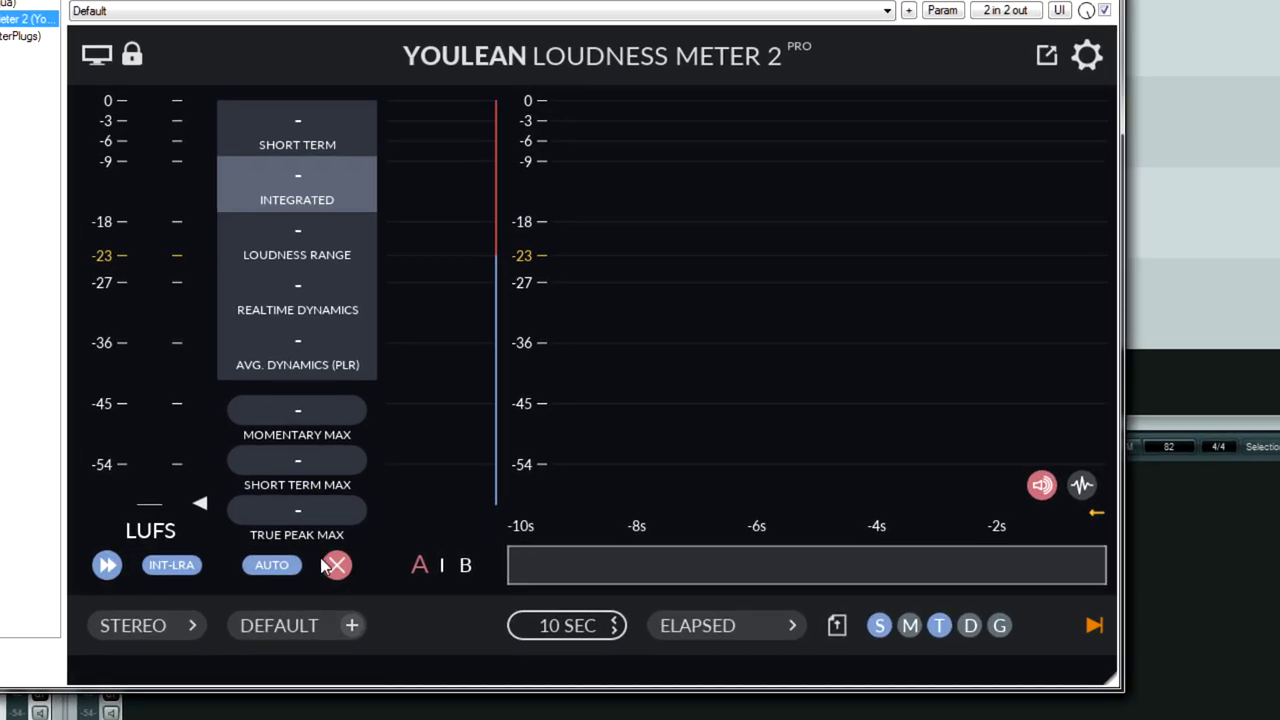
{"action": "left_click", "coordinate": [310, 632]}
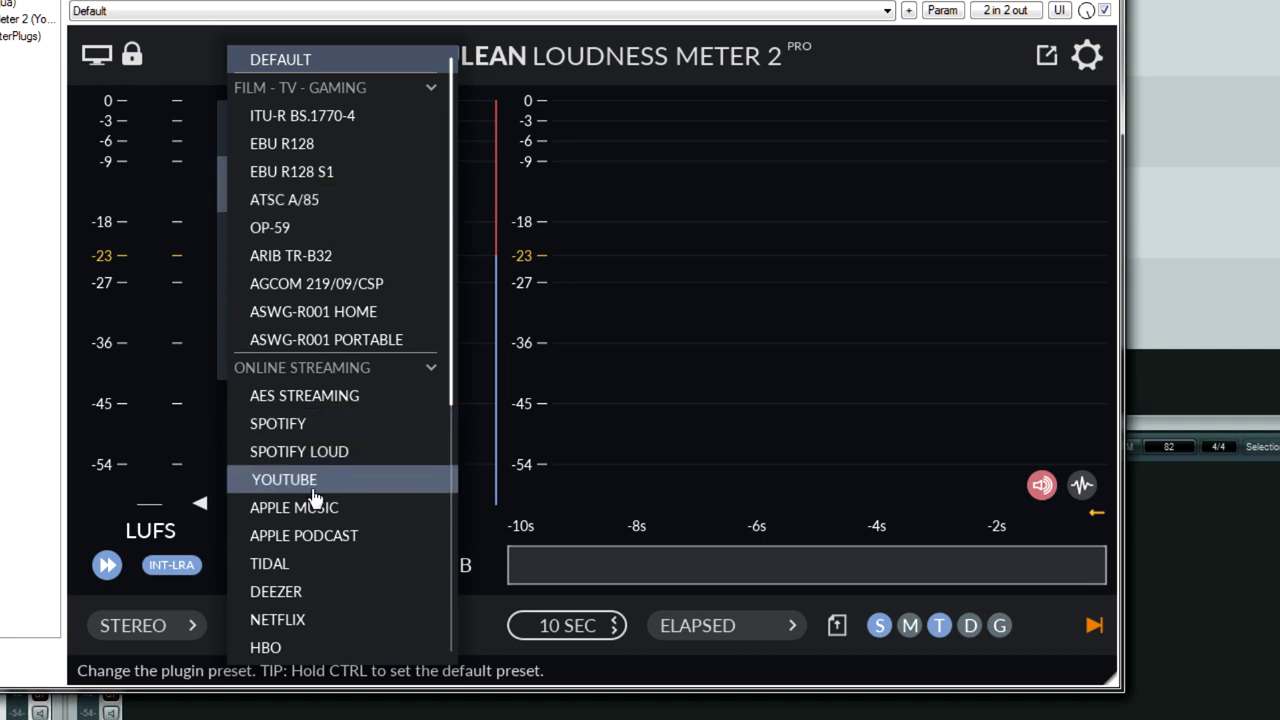
{"action": "scroll", "coordinate": [343, 614], "scroll_direction": "down", "scroll_amount": 2}
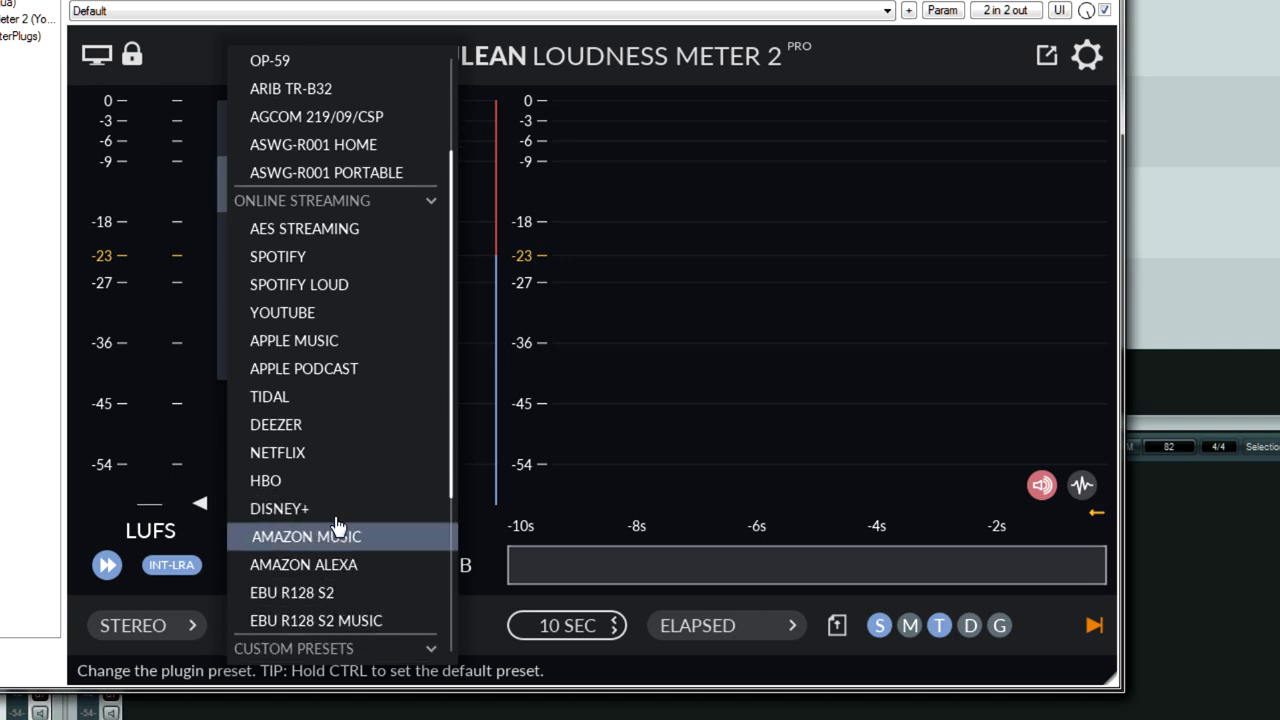
{"action": "scroll", "coordinate": [335, 514], "scroll_direction": "down", "scroll_amount": 1}
{"action": "scroll", "coordinate": [335, 514], "scroll_direction": "up", "scroll_amount": 3}
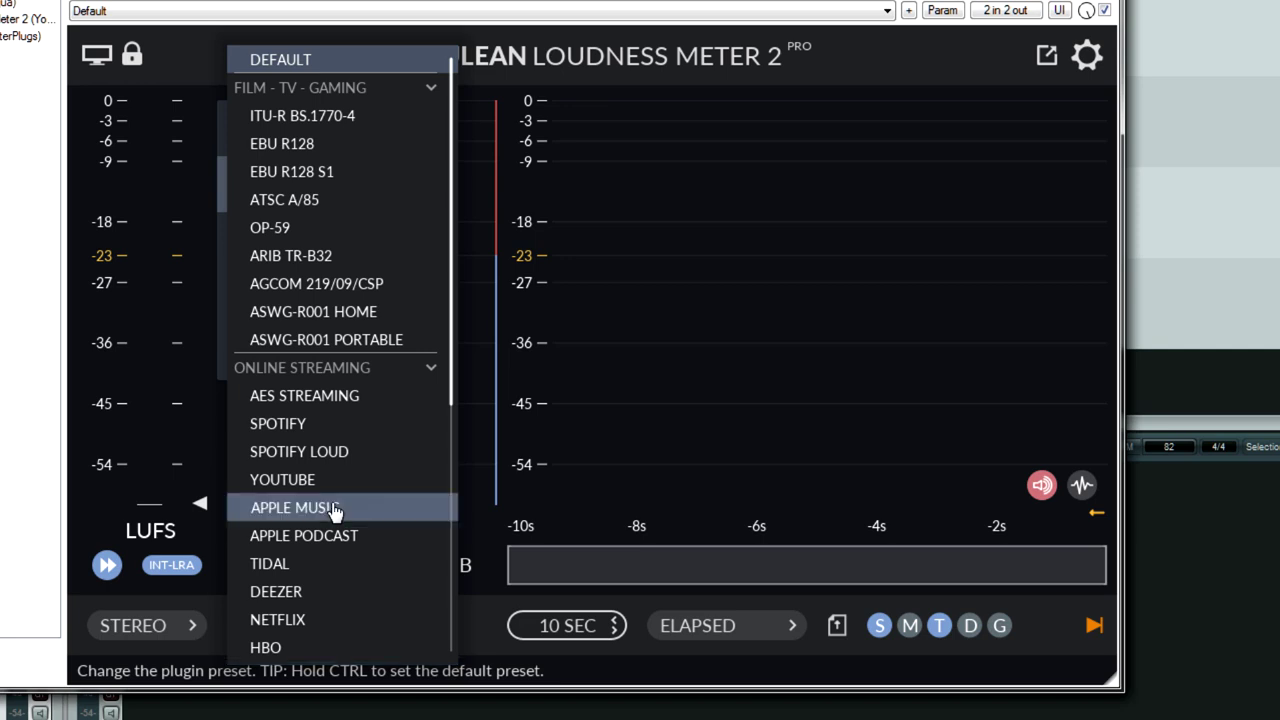
Close Youlean's preset list leaving DEFAULT, and reselect Youlean Loudness Meter 2 in the FX list.
{"action": "left_click", "coordinate": [762, 296]}
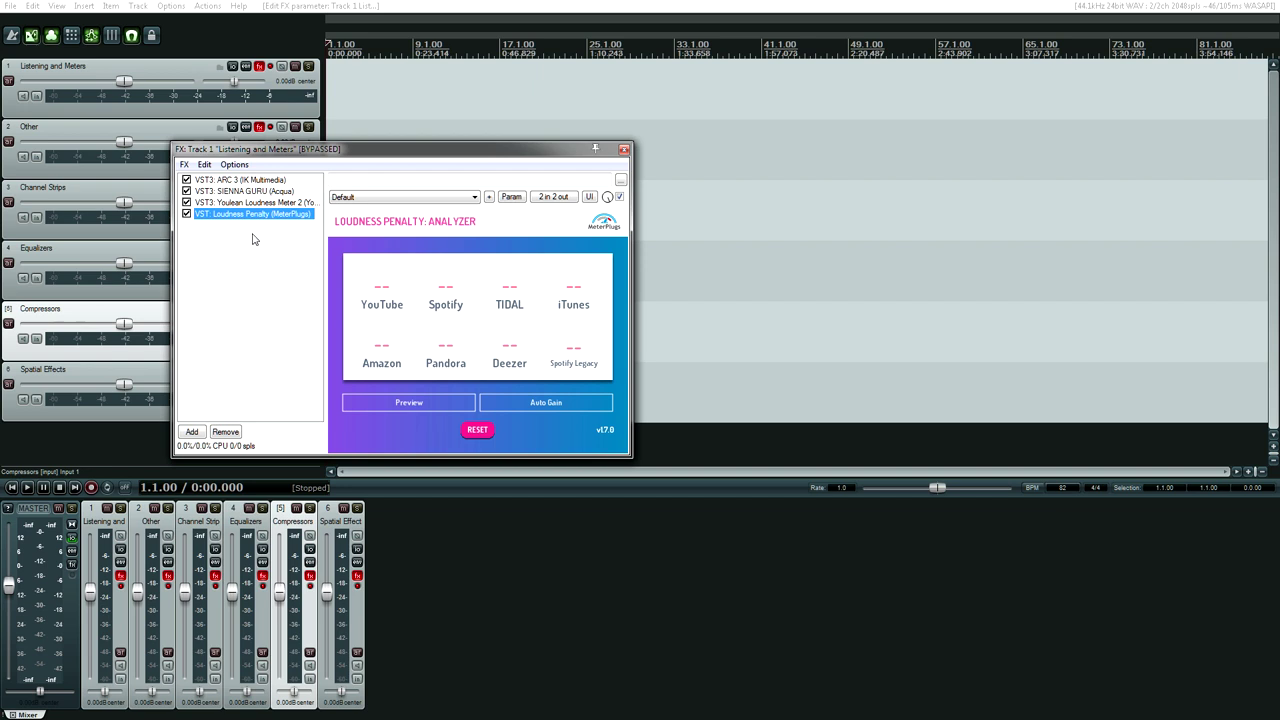
{"action": "left_click", "coordinate": [244, 203]}
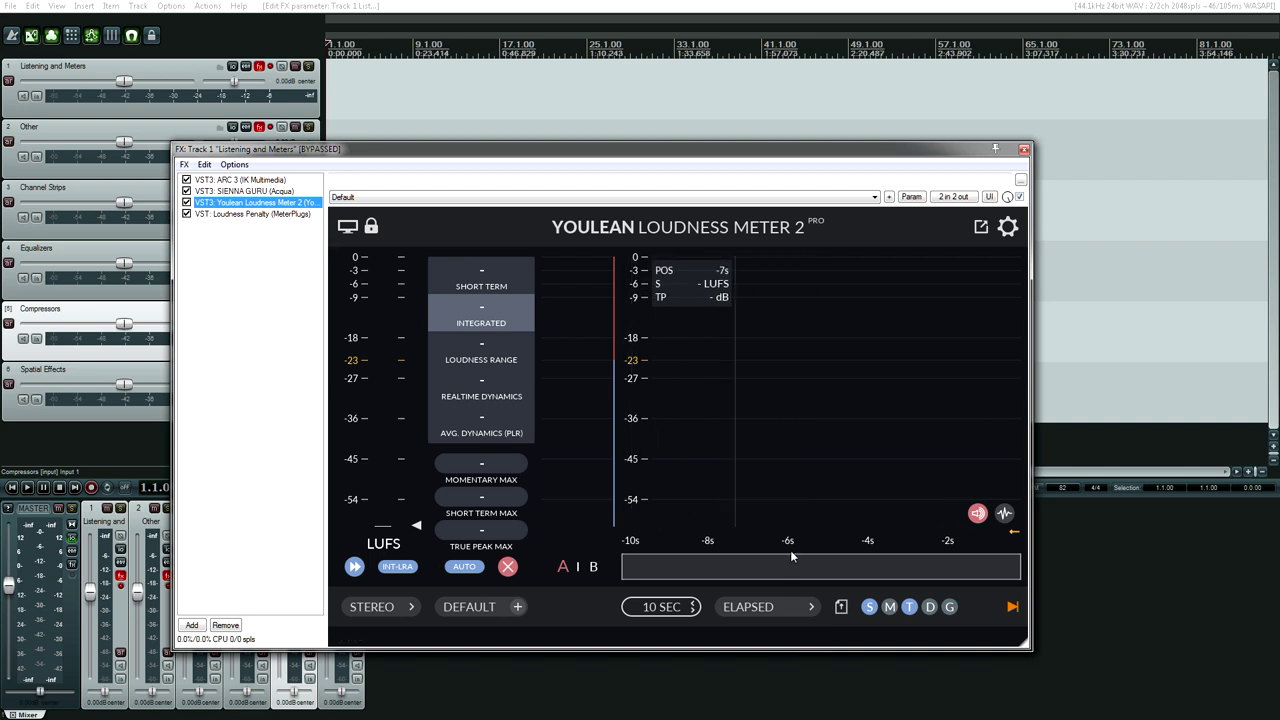
Set Youlean's graph to 30 SEC, check export formats, then switch to the Other track's FX chain.
{"action": "left_click_drag", "start_coordinate": [689, 606], "coordinate": [695, 511]}
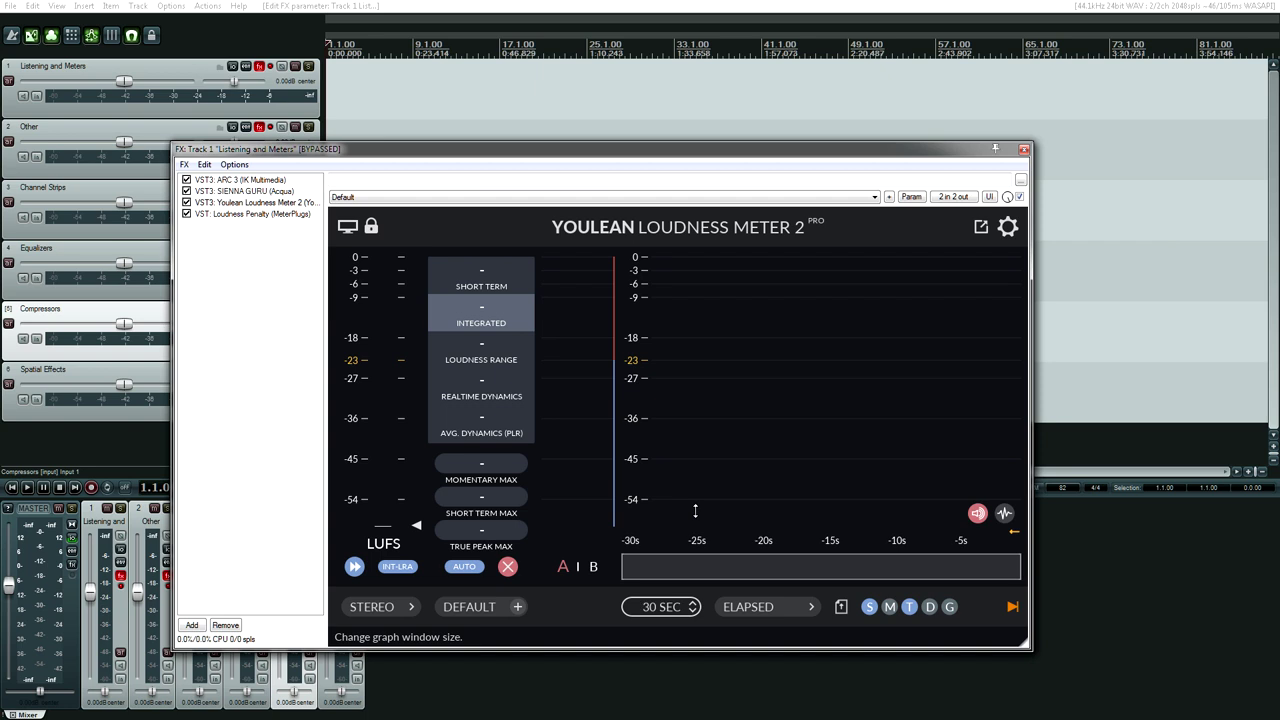
{"action": "left_click", "coordinate": [1007, 227]}
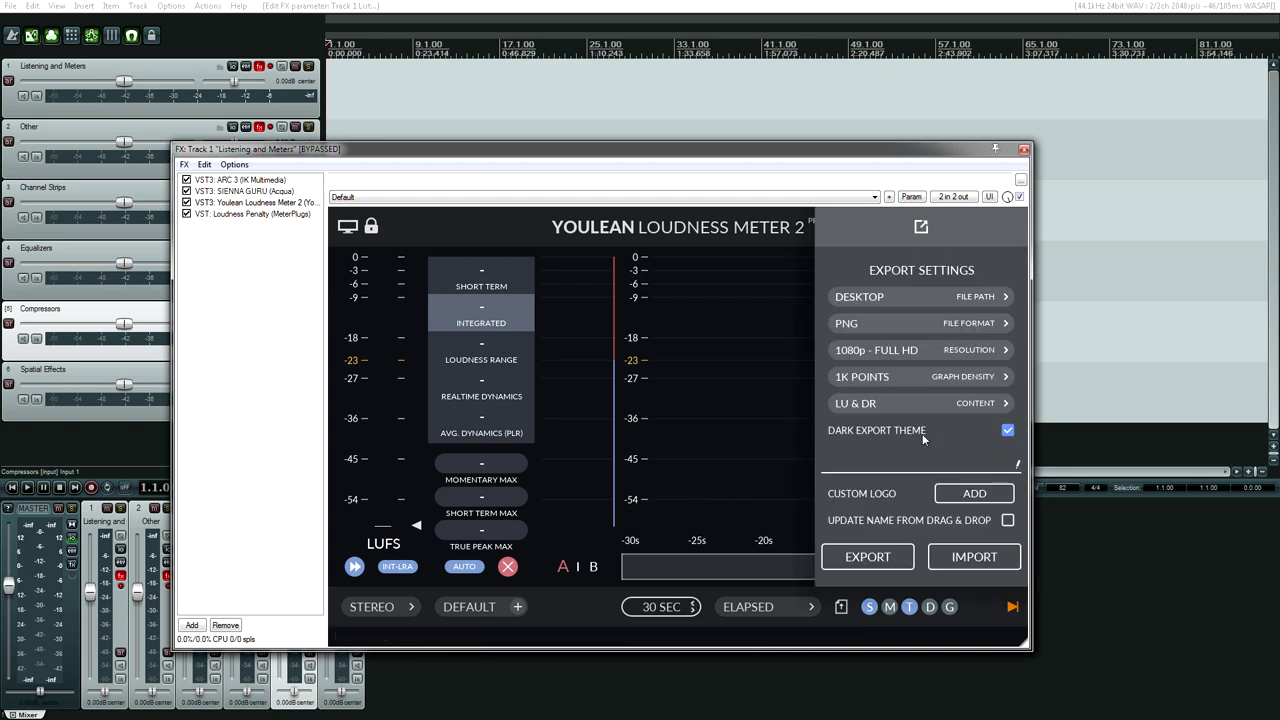
{"action": "left_click", "coordinate": [984, 327]}
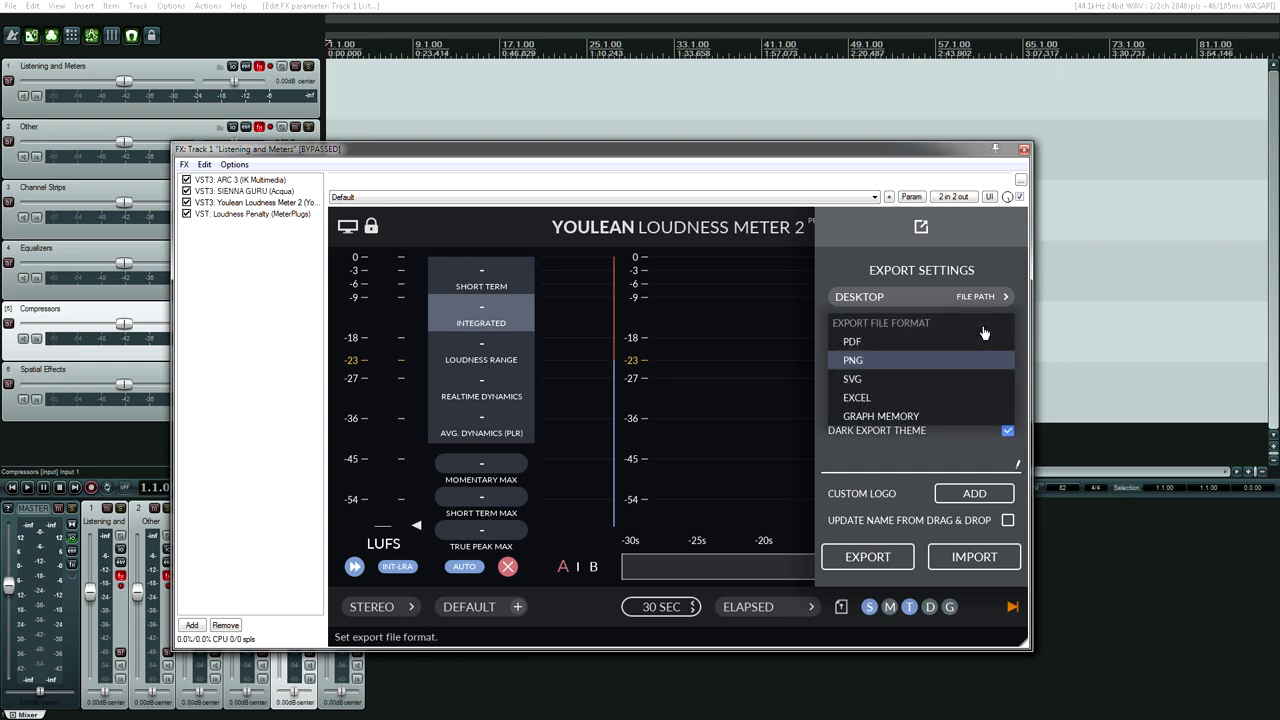
{"action": "left_click", "coordinate": [250, 214]}
{"action": "left_click", "coordinate": [624, 148]}
{"action": "left_click", "coordinate": [259, 127]}
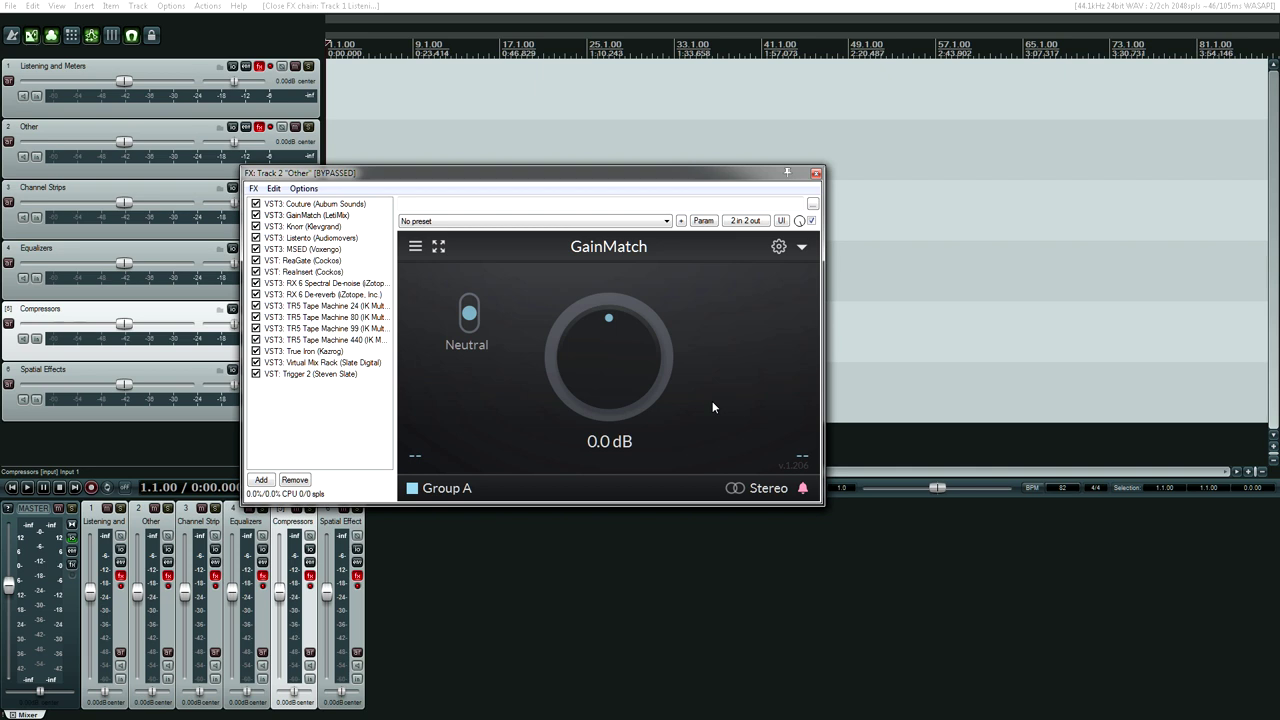
Select VST3: Knorr (Klevgrand) in the Other track's FX list.
{"action": "key", "text": "Down"}
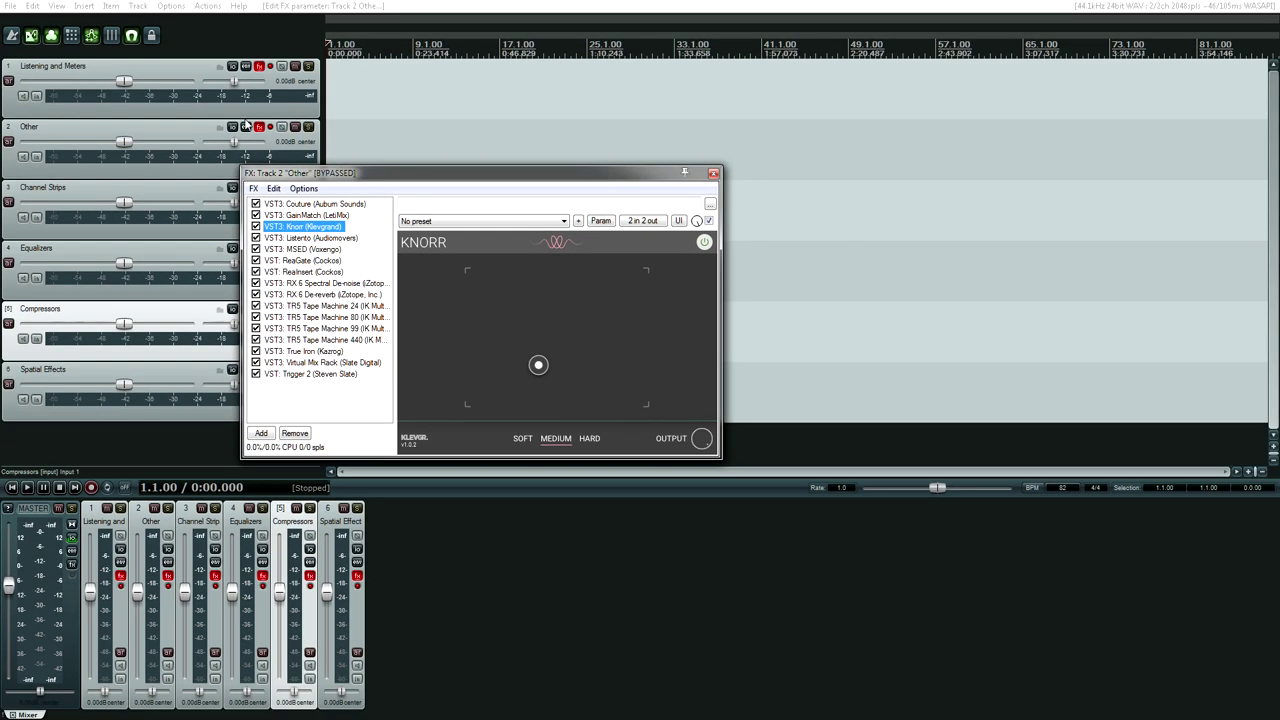
Open the Listening and Meters FX chain and select the ARC 3 plugin.
{"action": "left_click", "coordinate": [259, 67]}
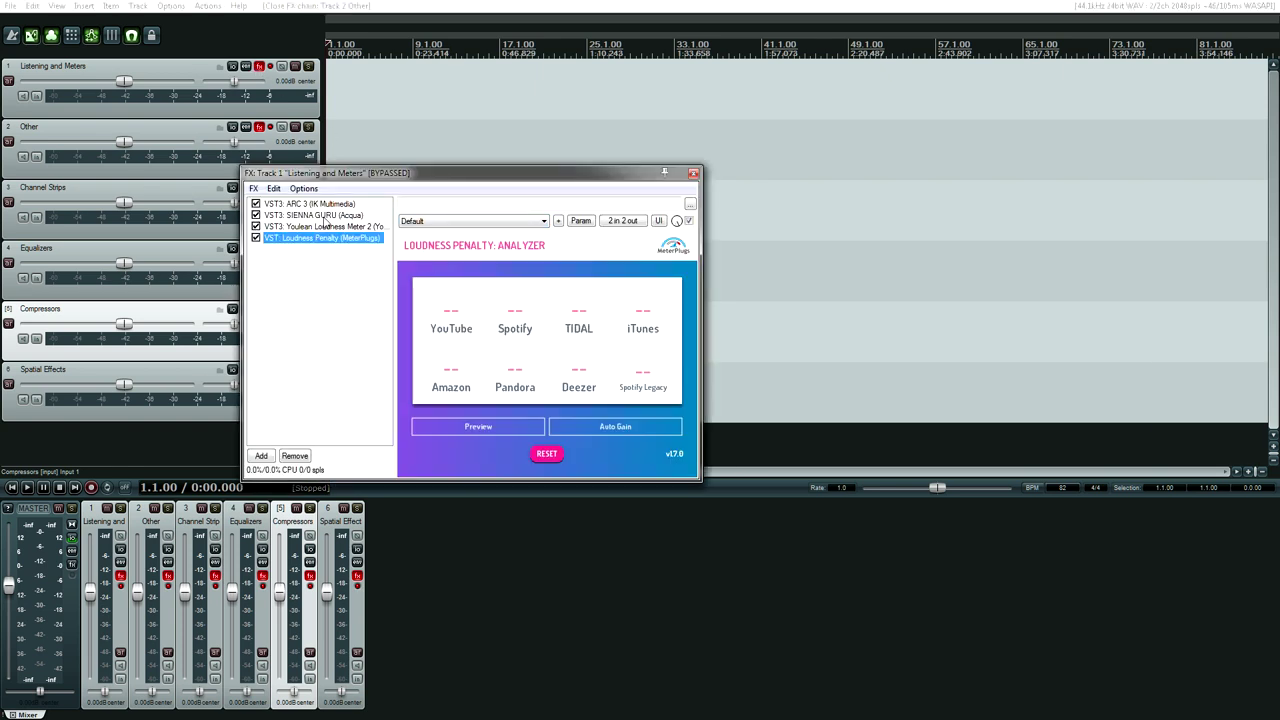
{"action": "left_click", "coordinate": [312, 204]}
{"action": "key", "text": "Down"}
{"action": "key", "text": "Up"}
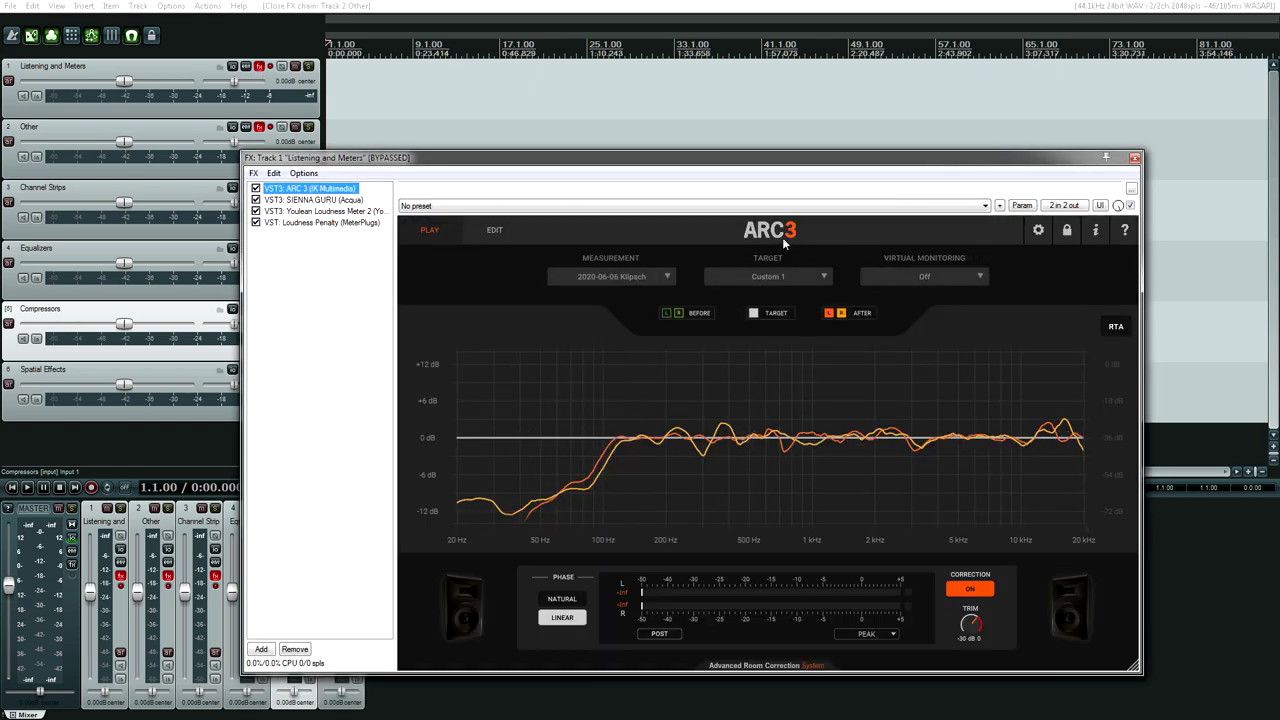
Audition ARC 3's 6.1" Smartphone virtual monitoring, set it back to Off, and close the chain.
{"action": "left_click", "coordinate": [915, 278]}
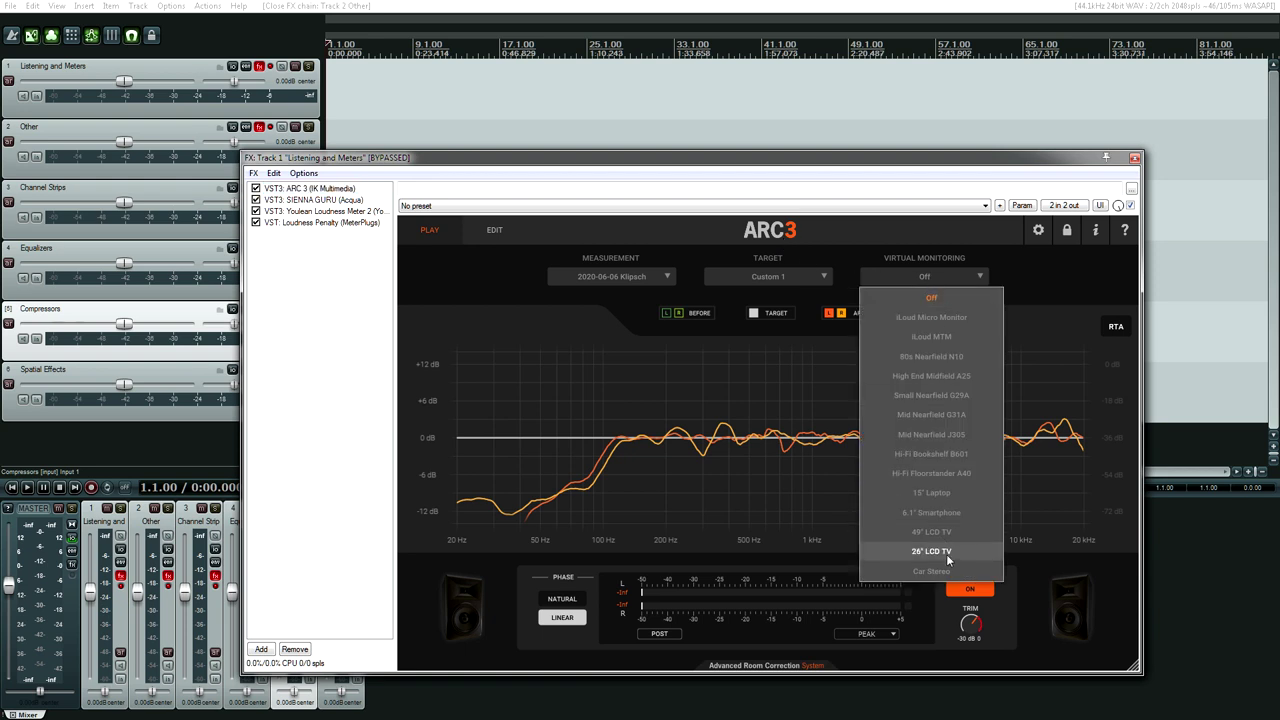
{"action": "left_click", "coordinate": [931, 512]}
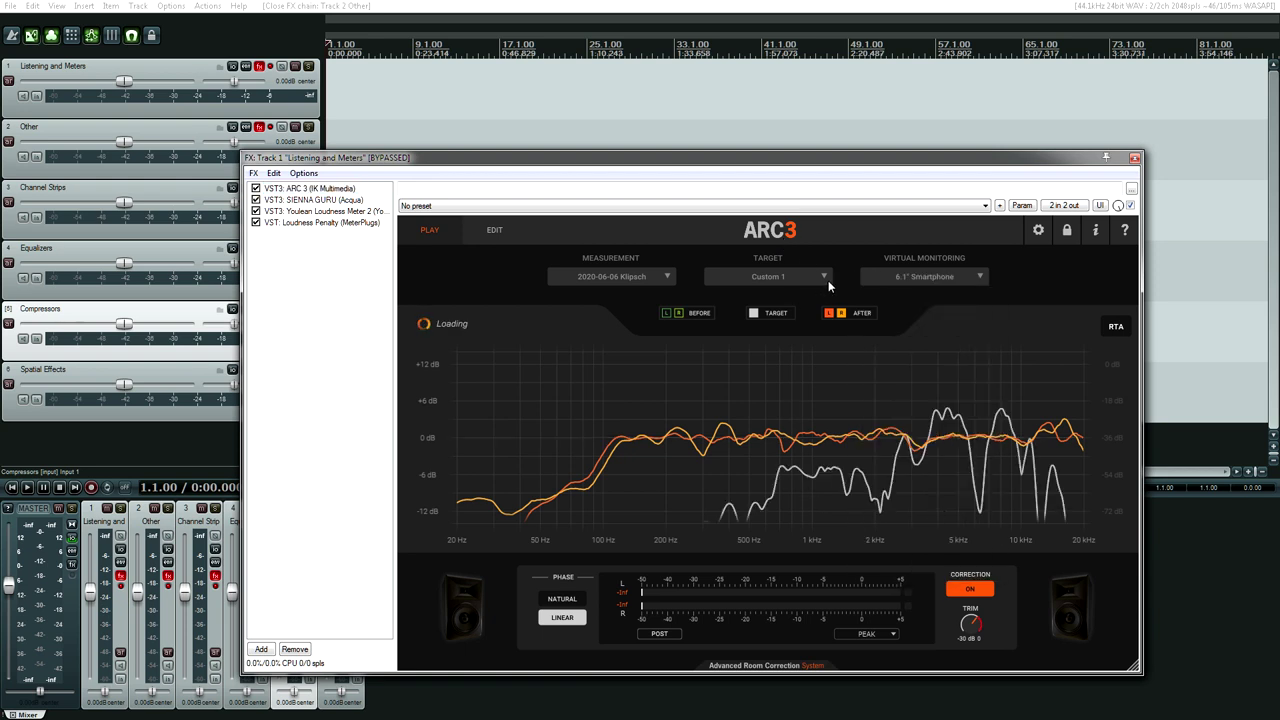
{"action": "left_click", "coordinate": [937, 279]}
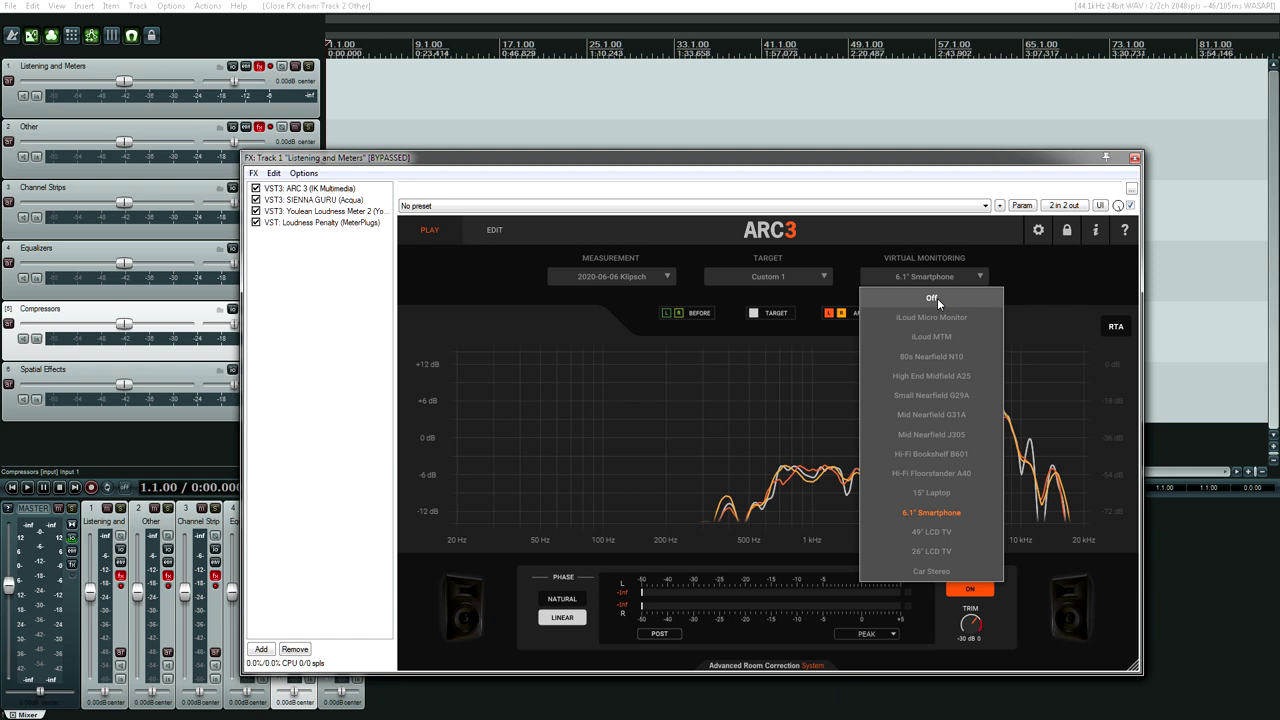
{"action": "left_click", "coordinate": [937, 298]}
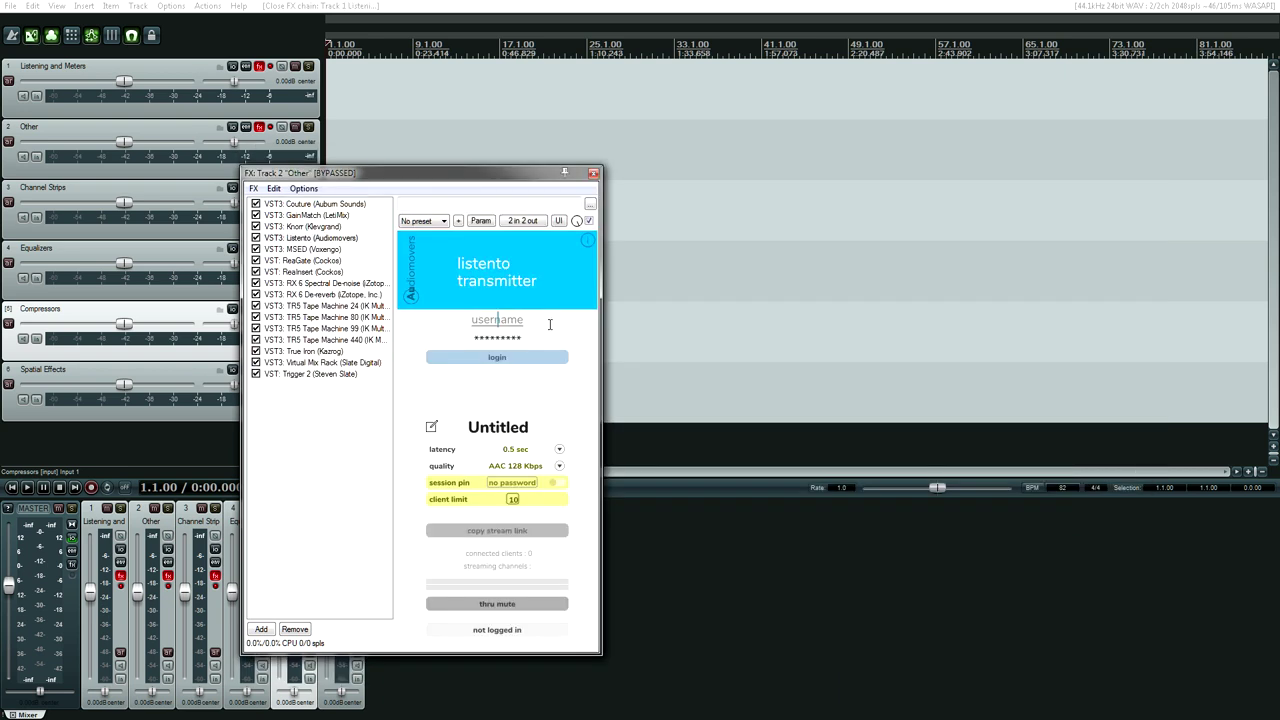
{"action": "left_click", "coordinate": [1134, 157]}
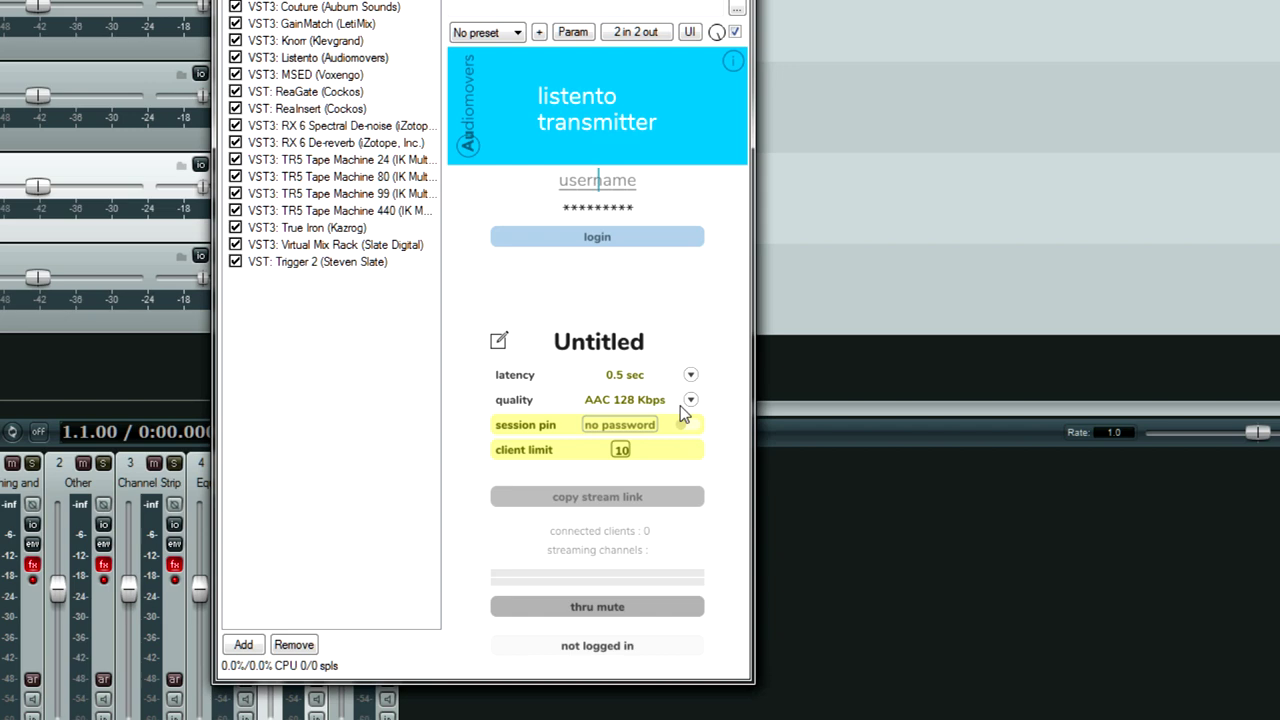
Set Listento's streaming quality to PCM 32 Bit.
{"action": "left_click", "coordinate": [690, 400]}
{"action": "left_click", "coordinate": [651, 493]}
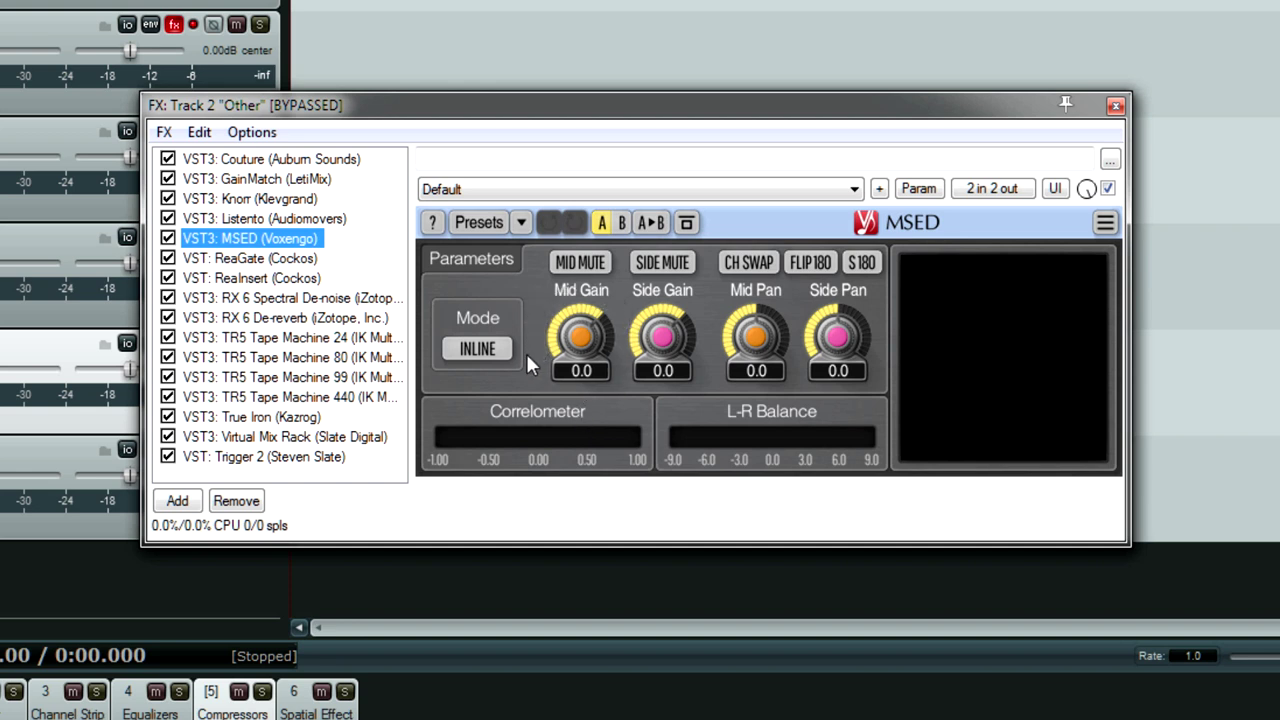
Leave MSED's Mode on INLINE and display Cockos ReaGate's settings in the FX chain.
{"action": "left_click", "coordinate": [477, 350]}
{"action": "left_click", "coordinate": [478, 357]}
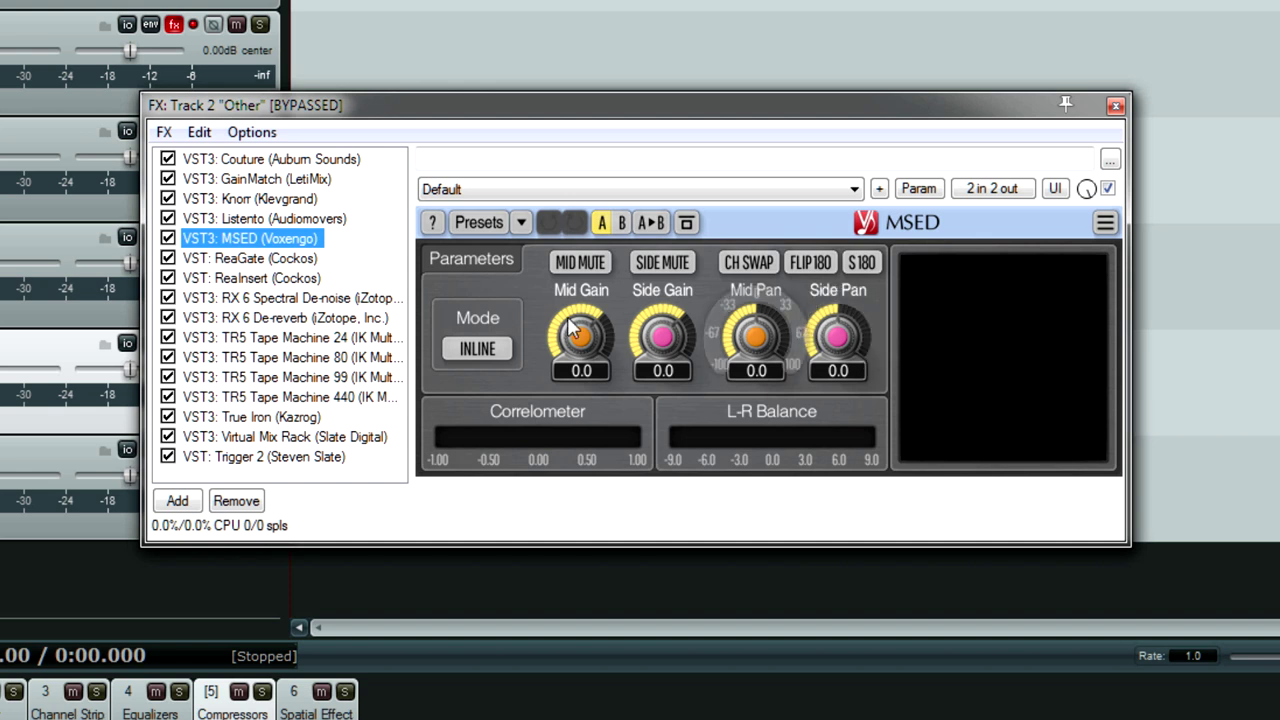
{"action": "left_click", "coordinate": [240, 260]}
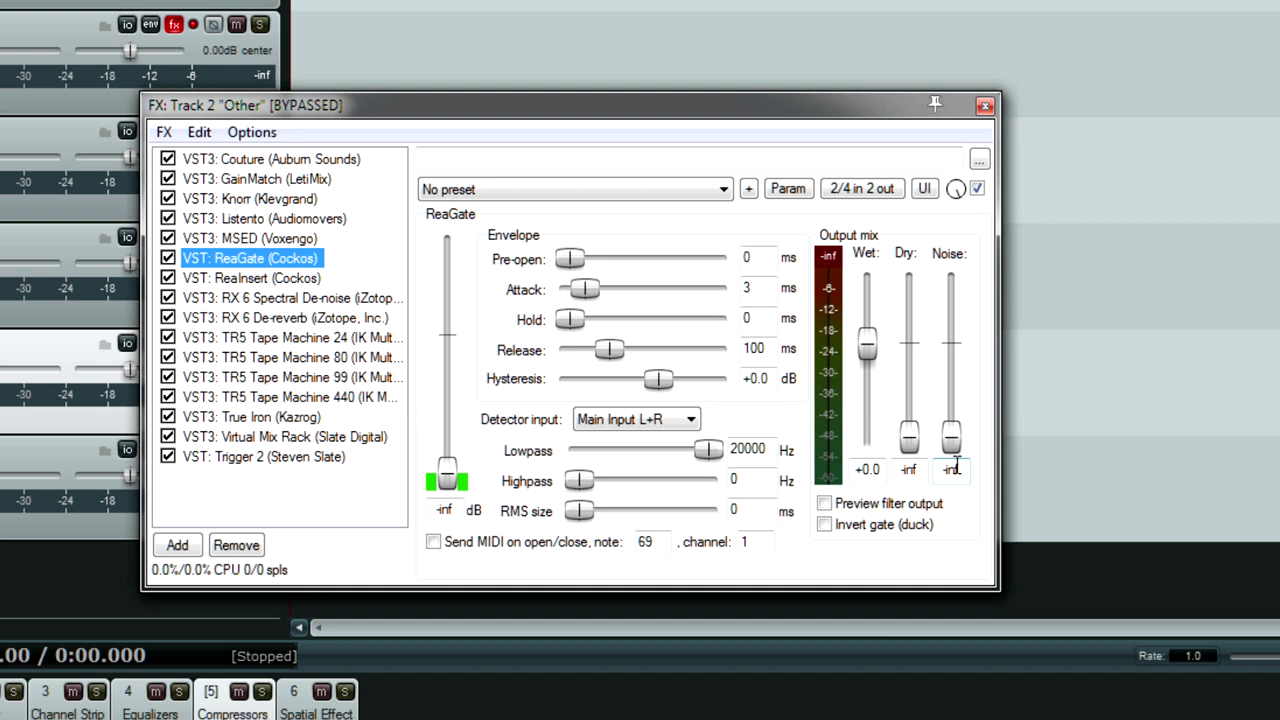
Keep ReaGate's detector input on Main Input L+R and display Cockos ReaInsert's settings.
{"action": "left_click", "coordinate": [655, 421]}
{"action": "left_click", "coordinate": [655, 421]}
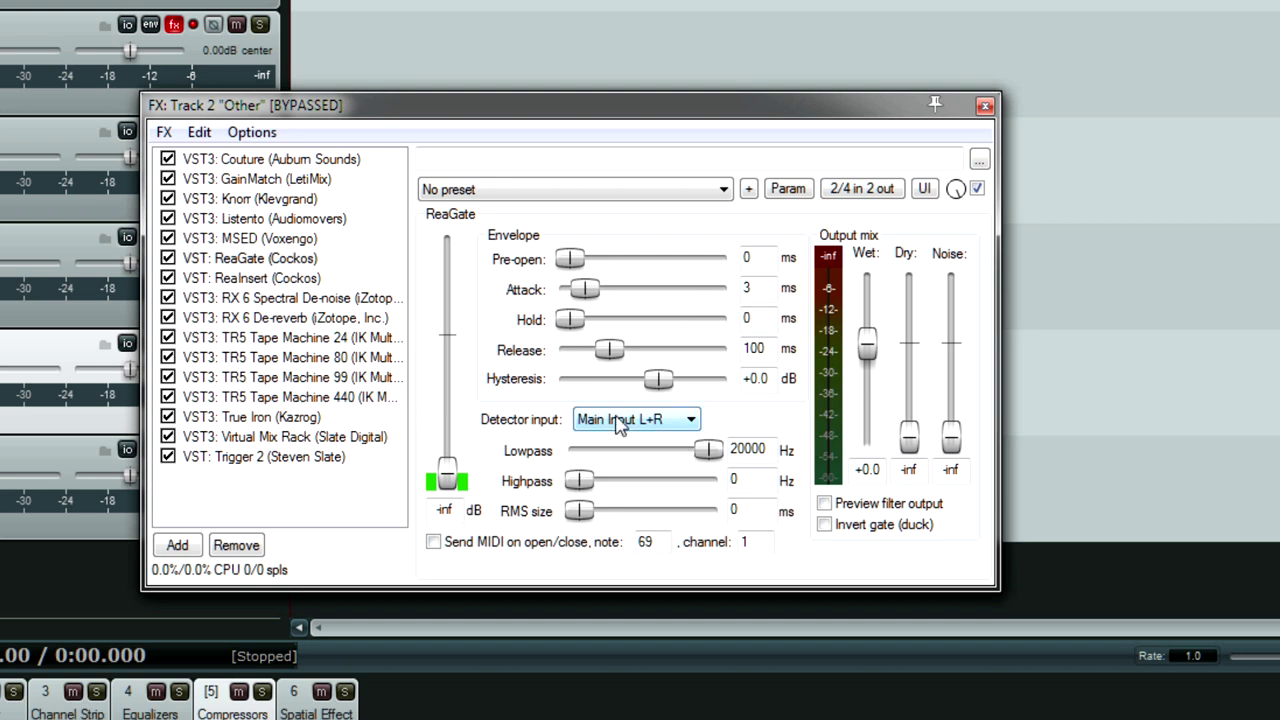
{"action": "left_click", "coordinate": [290, 283]}
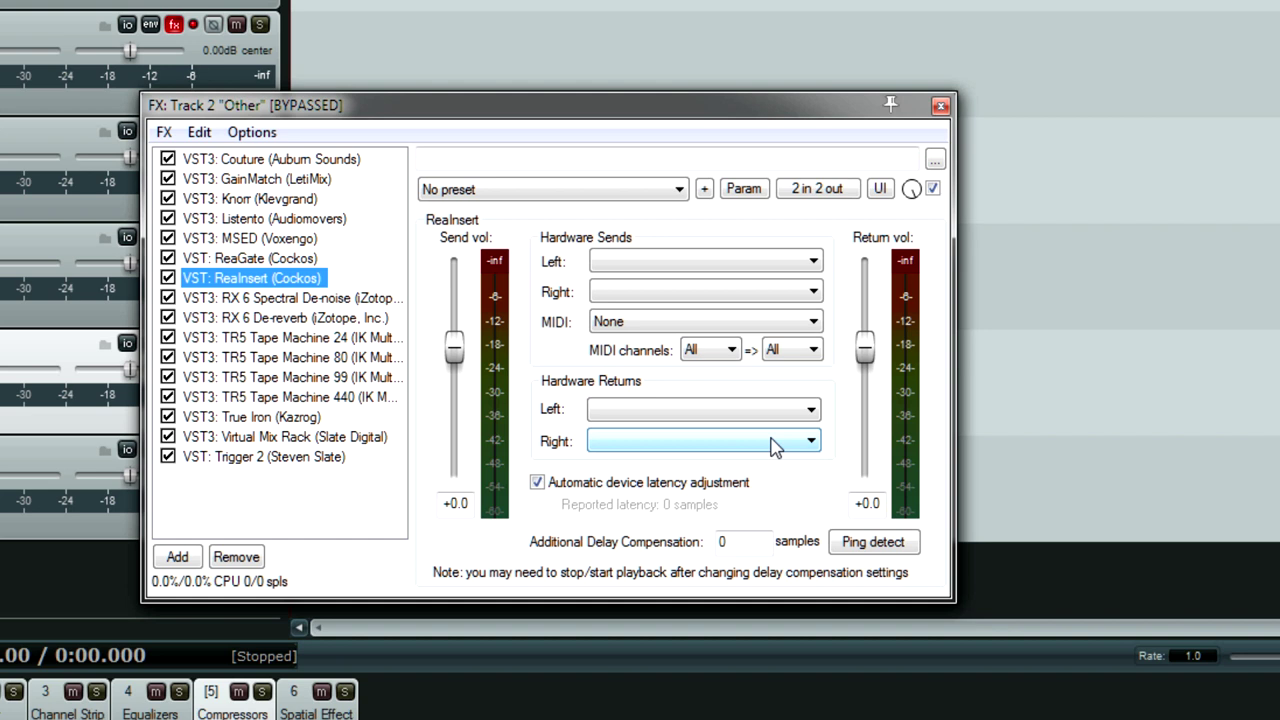
Set ReaInsert's hardware sends Left and Right to Output 1 and Output 2.
{"action": "left_click", "coordinate": [700, 261]}
{"action": "left_click", "coordinate": [686, 295]}
{"action": "left_click", "coordinate": [684, 298]}
{"action": "left_click", "coordinate": [673, 347]}
Take ReaInsert's returns Left and Right from Input 1 and Input 2, then display RX 6 Spectral De-noise.
{"action": "left_click", "coordinate": [688, 410]}
{"action": "left_click", "coordinate": [686, 441]}
{"action": "left_click", "coordinate": [686, 441]}
{"action": "left_click", "coordinate": [680, 492]}
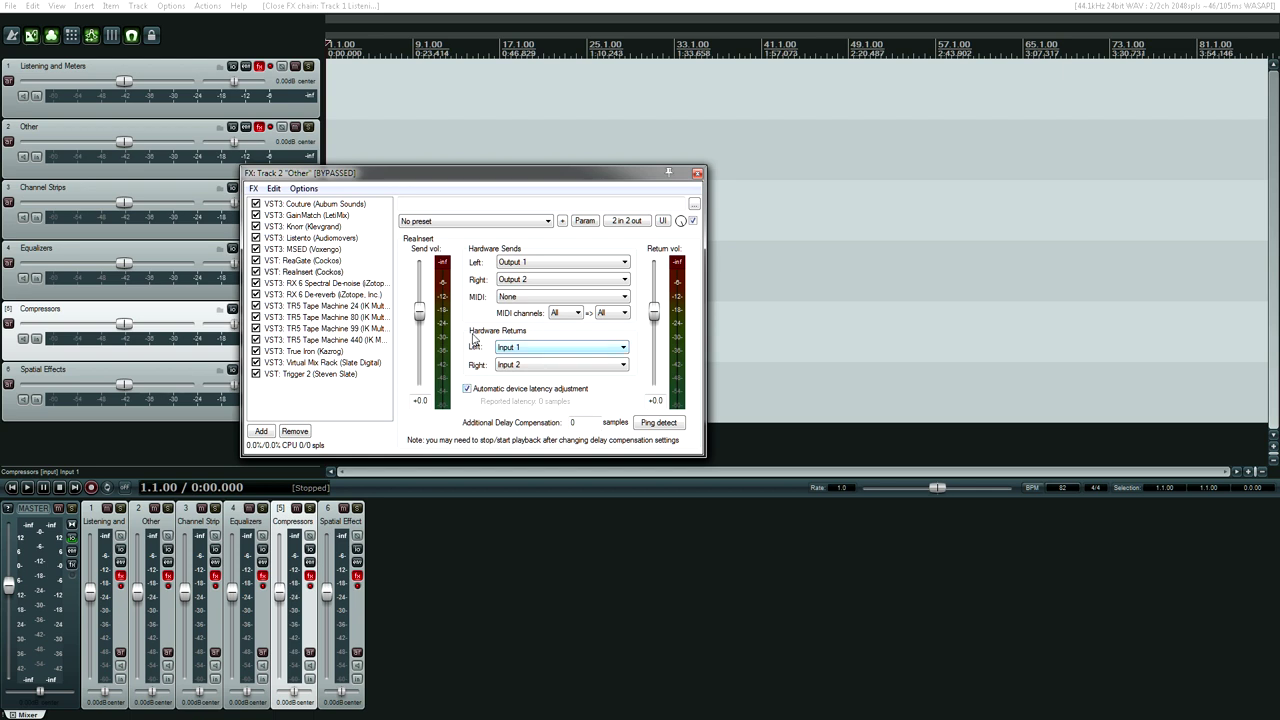
{"action": "left_click", "coordinate": [343, 284]}
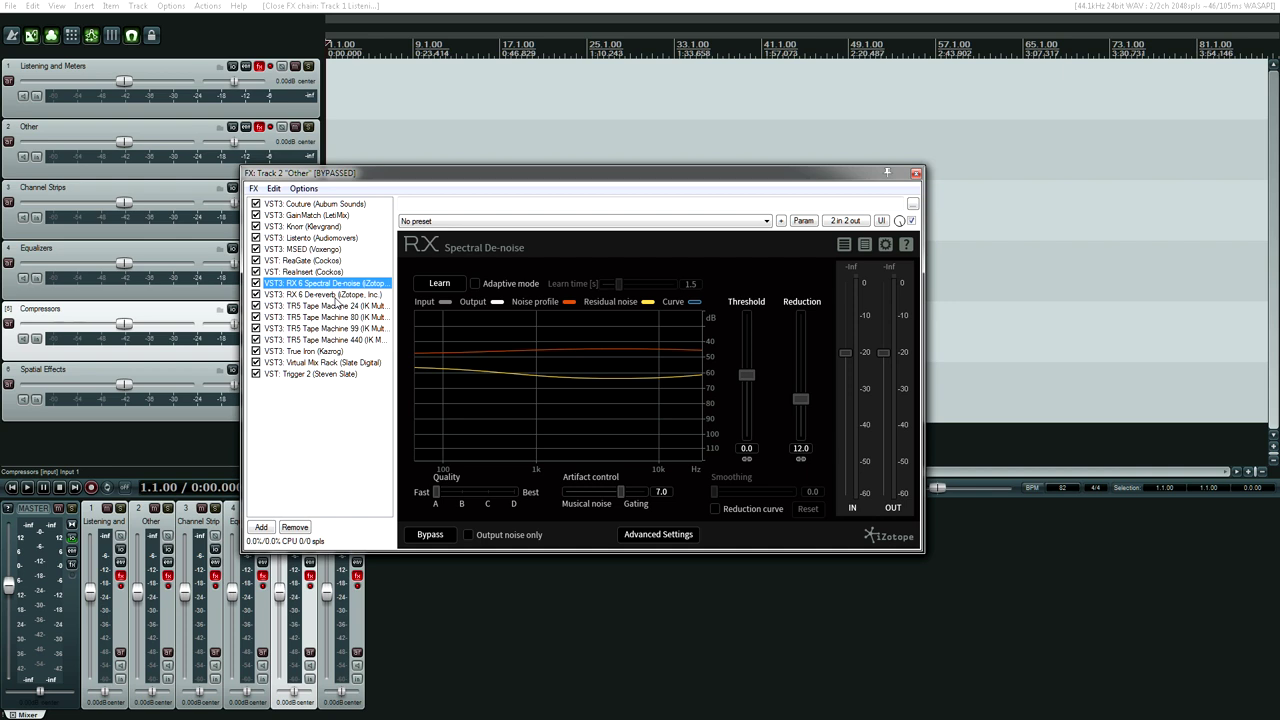
Look at RX 6 De-reverb, then display TR5 Tape Machine 24 with Input and Output at 0.
{"action": "left_click", "coordinate": [337, 297]}
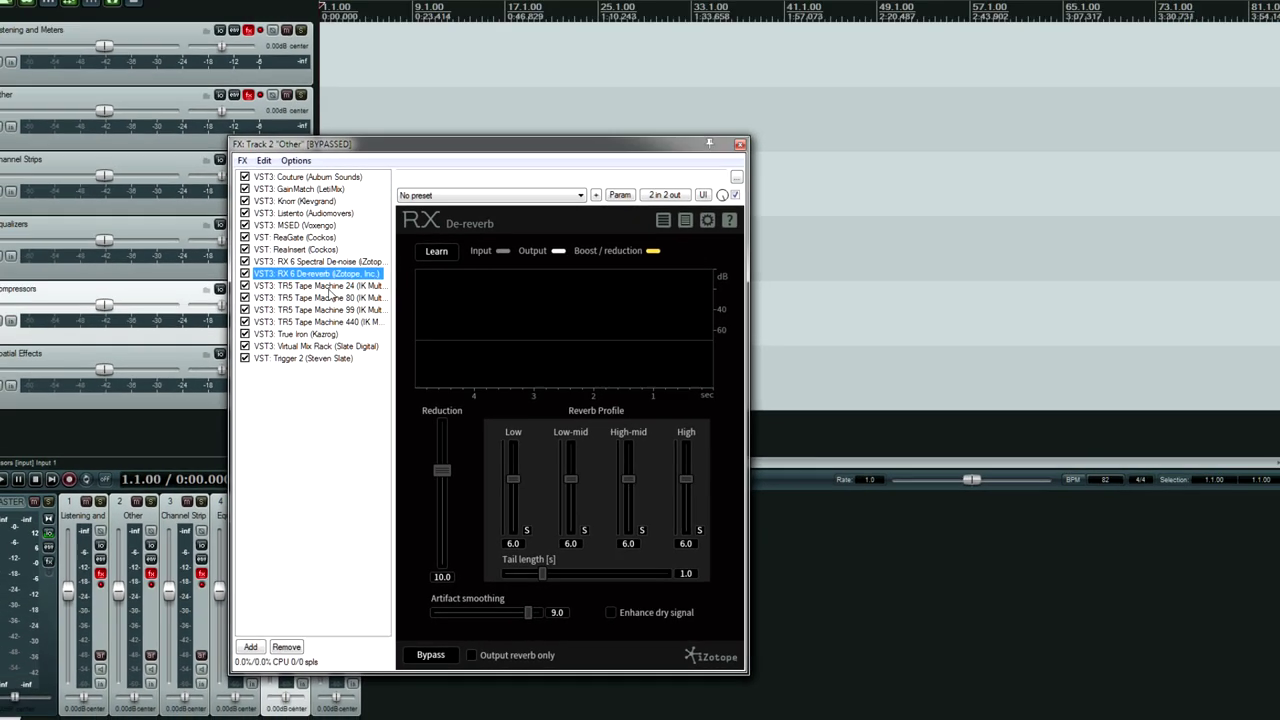
{"action": "left_click", "coordinate": [293, 157]}
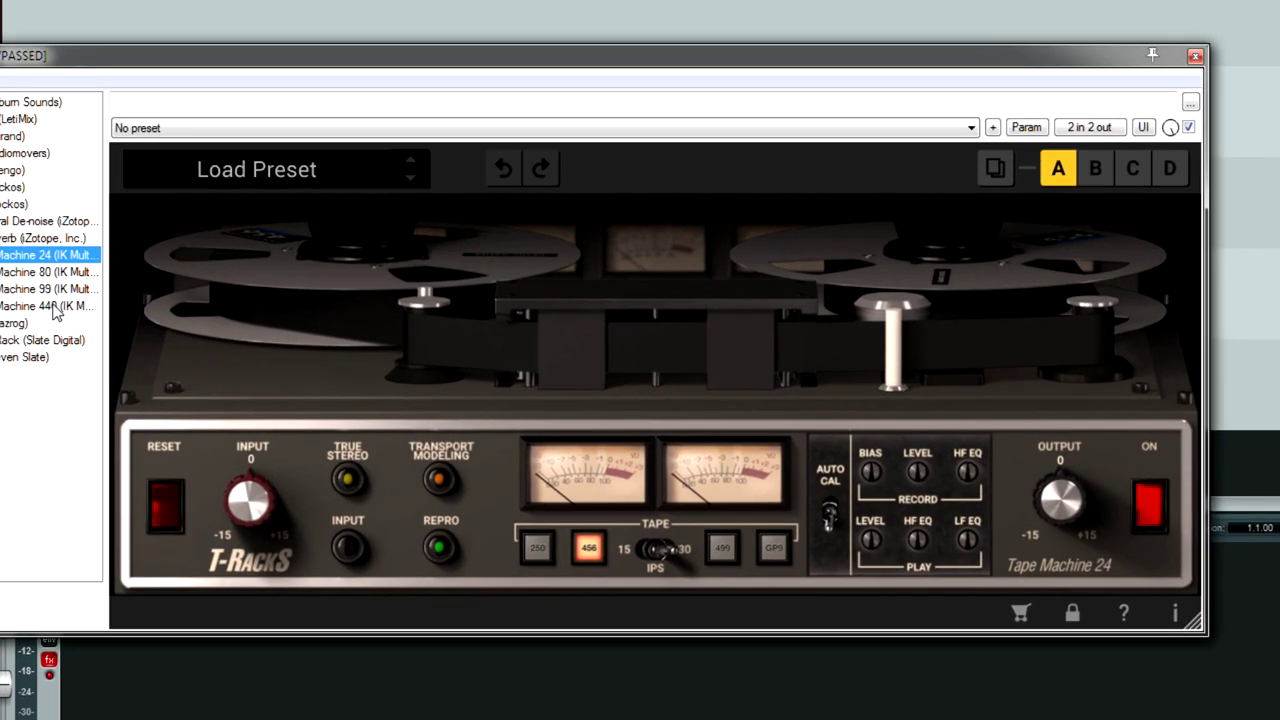
Preview Tape Machine 80, 99 and 440, then delete TR5 Tape Machine 24 from the chain.
{"action": "key", "text": "Down"}
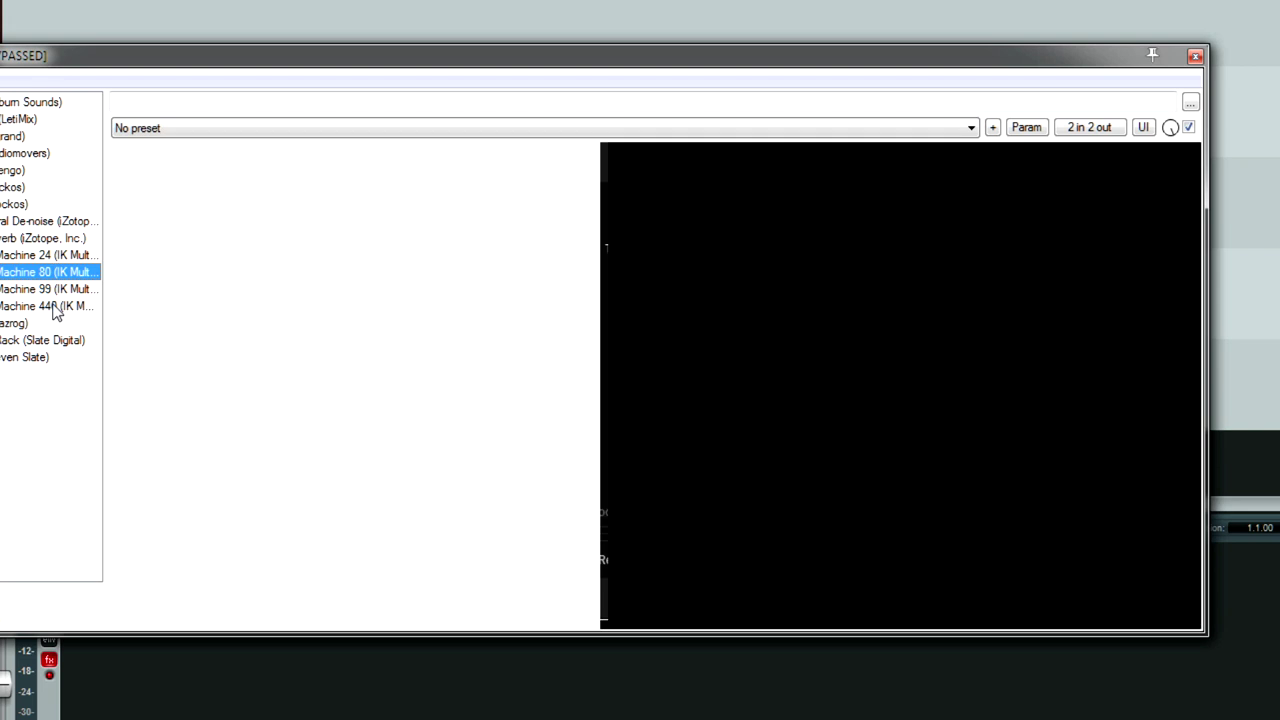
{"action": "key", "text": "Down"}
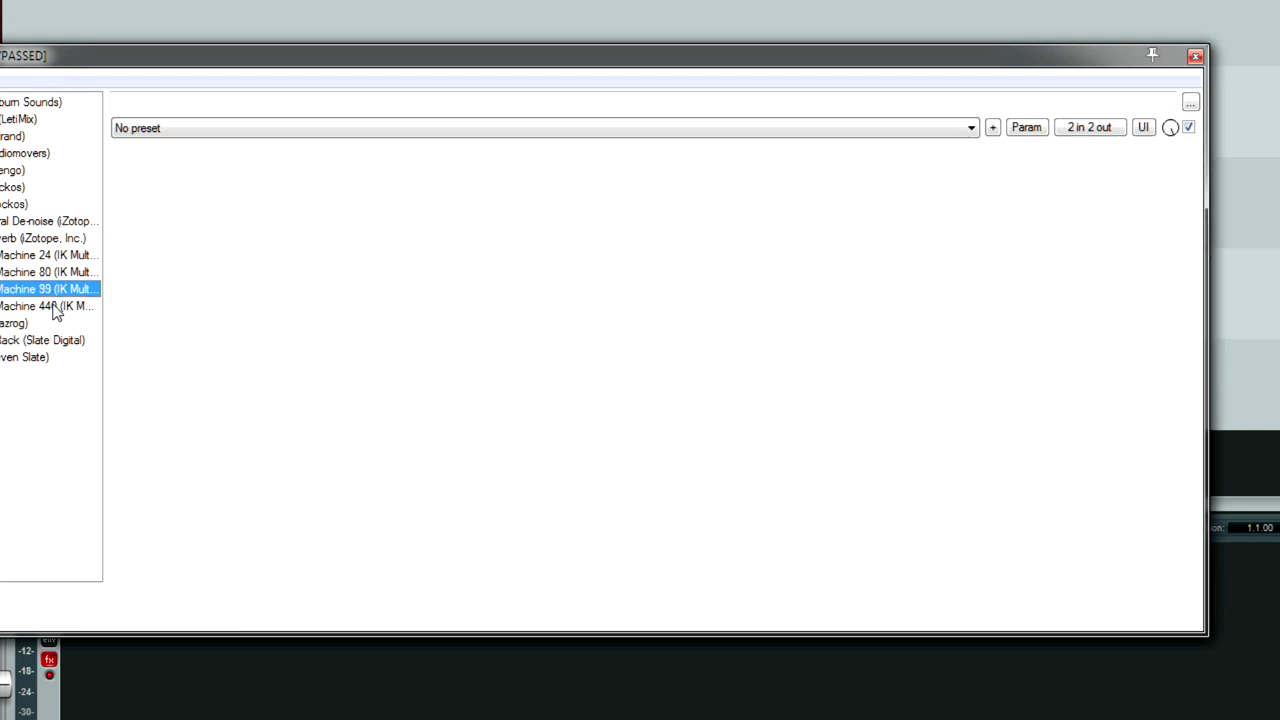
{"action": "key", "text": "Down"}
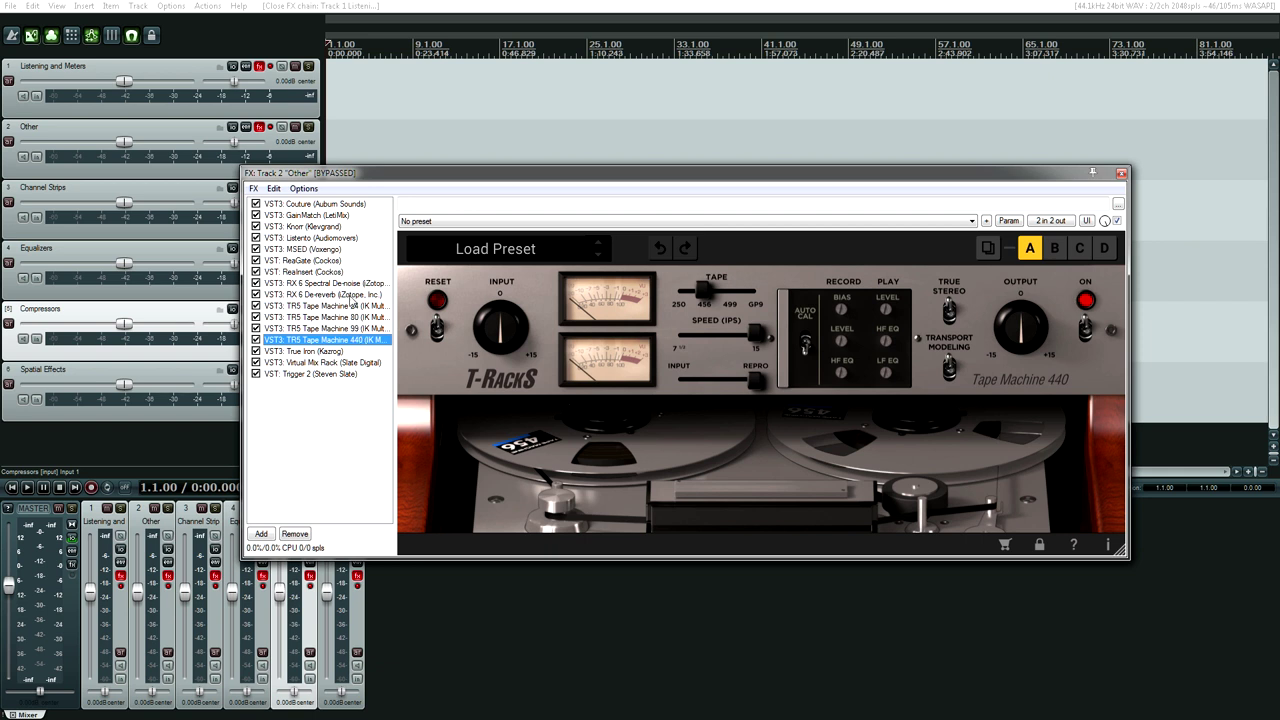
{"action": "left_click", "coordinate": [346, 306]}
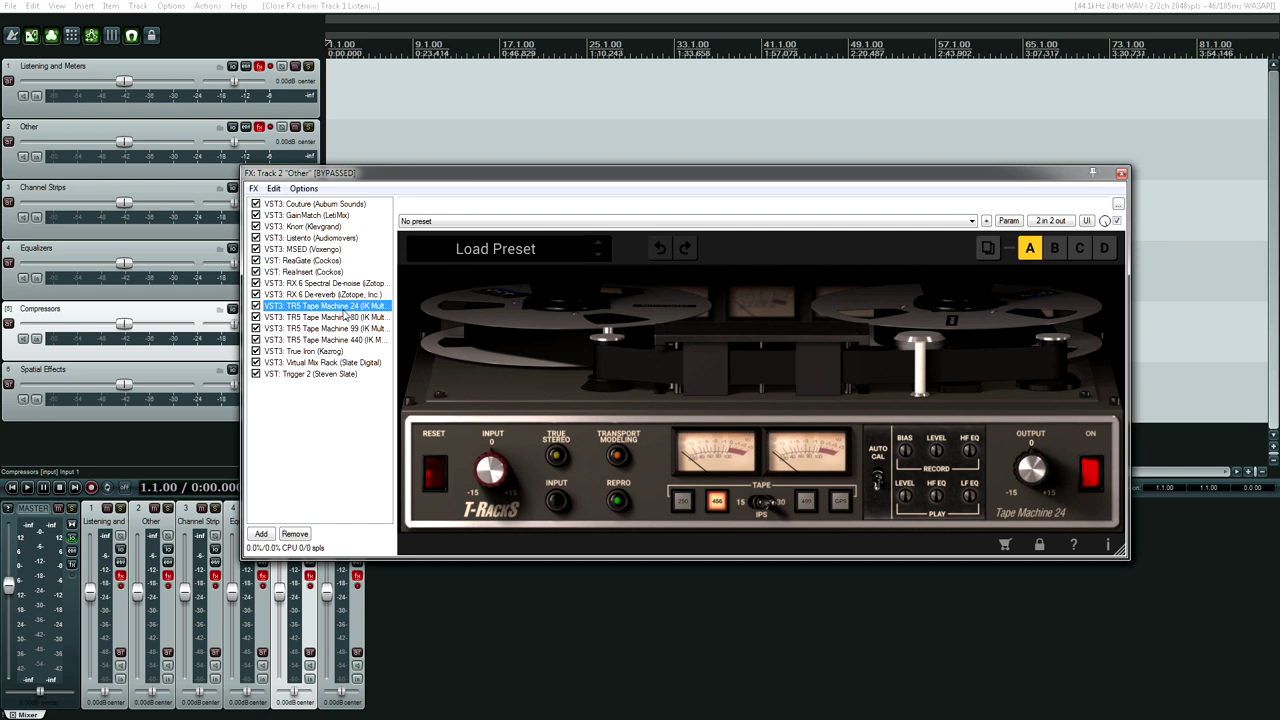
{"action": "key", "text": "Delete"}
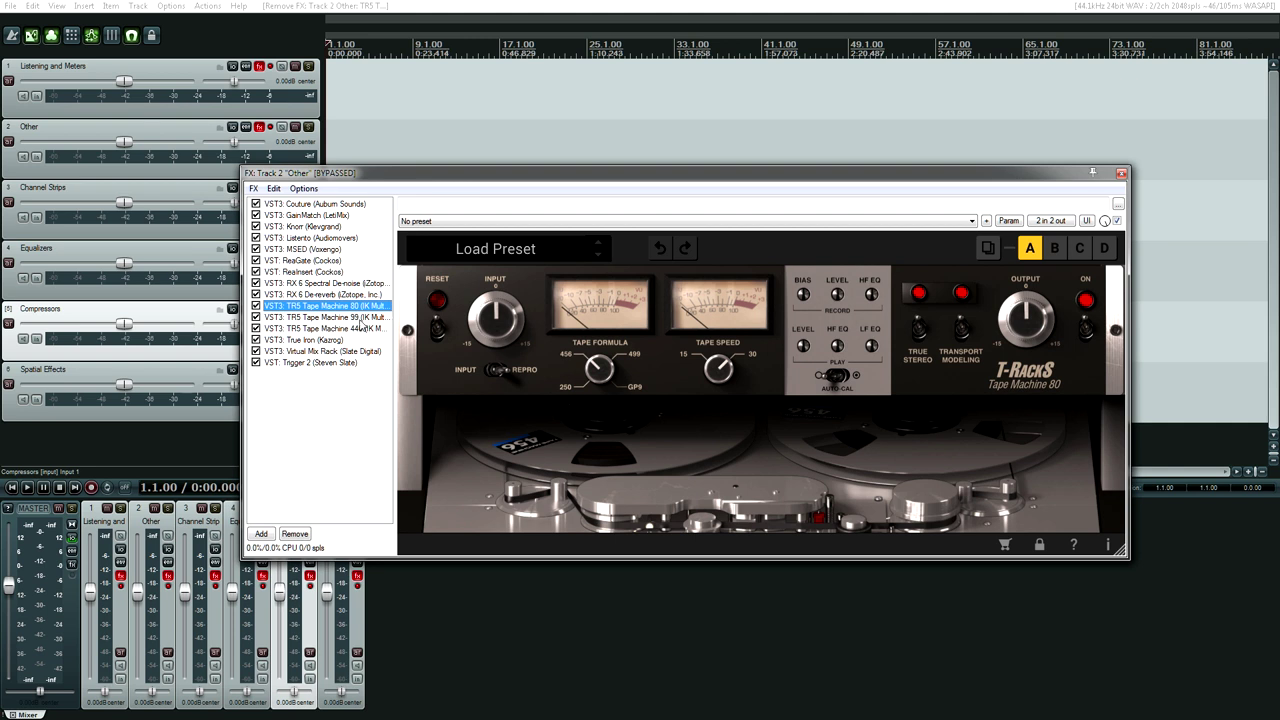
Display Kazrog True Iron and read the tooltips for its VOICING types.
{"action": "left_click", "coordinate": [334, 341]}
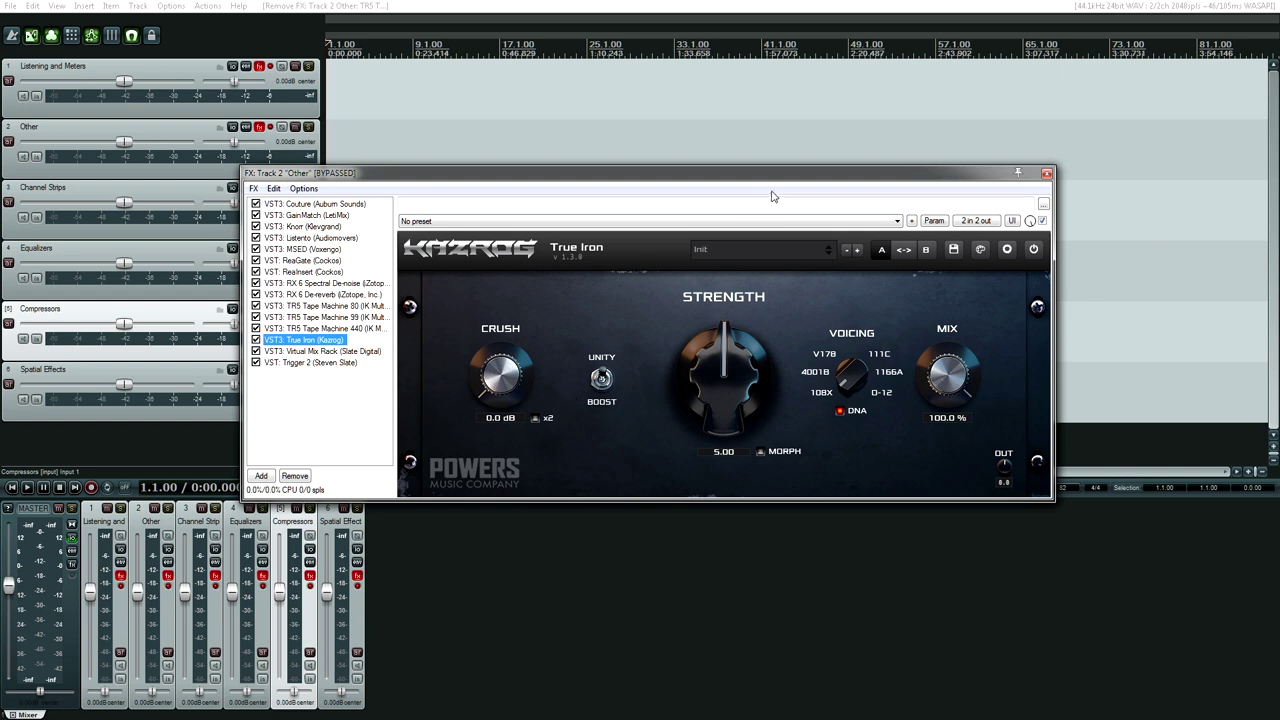
{"action": "left_click", "coordinate": [888, 293]}
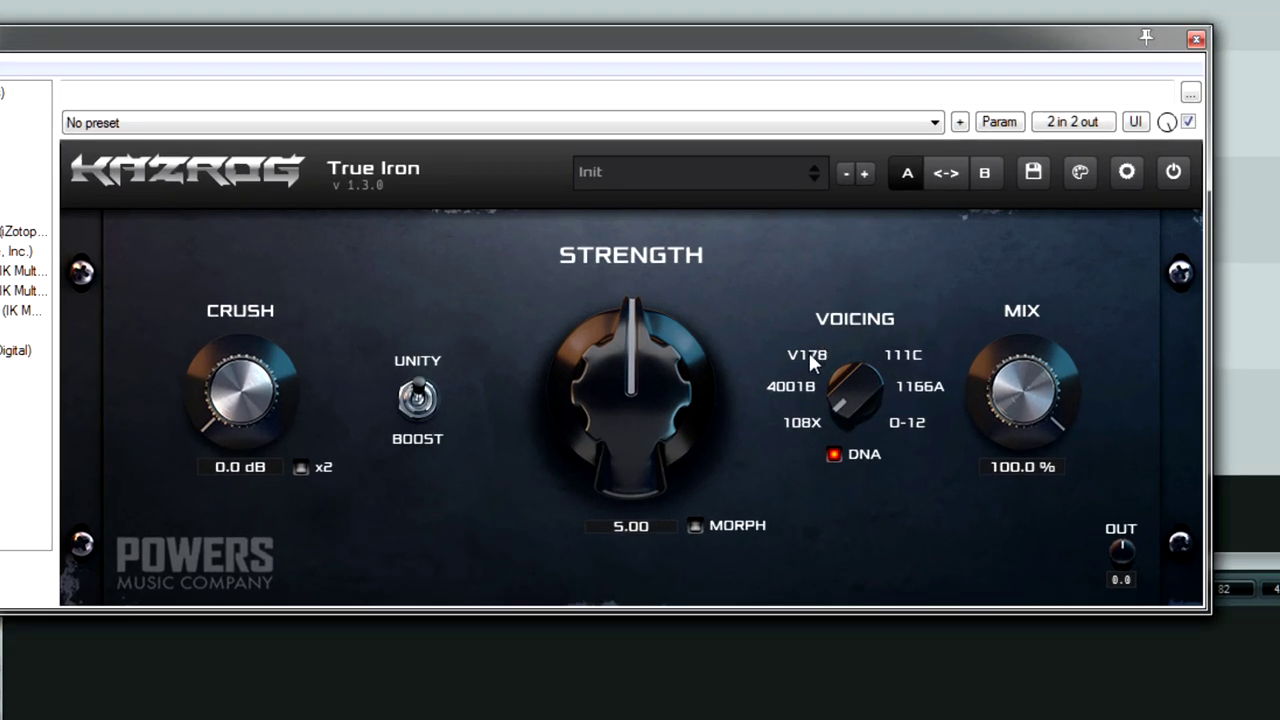
{"action": "mouse_move", "coordinate": [810, 358]}
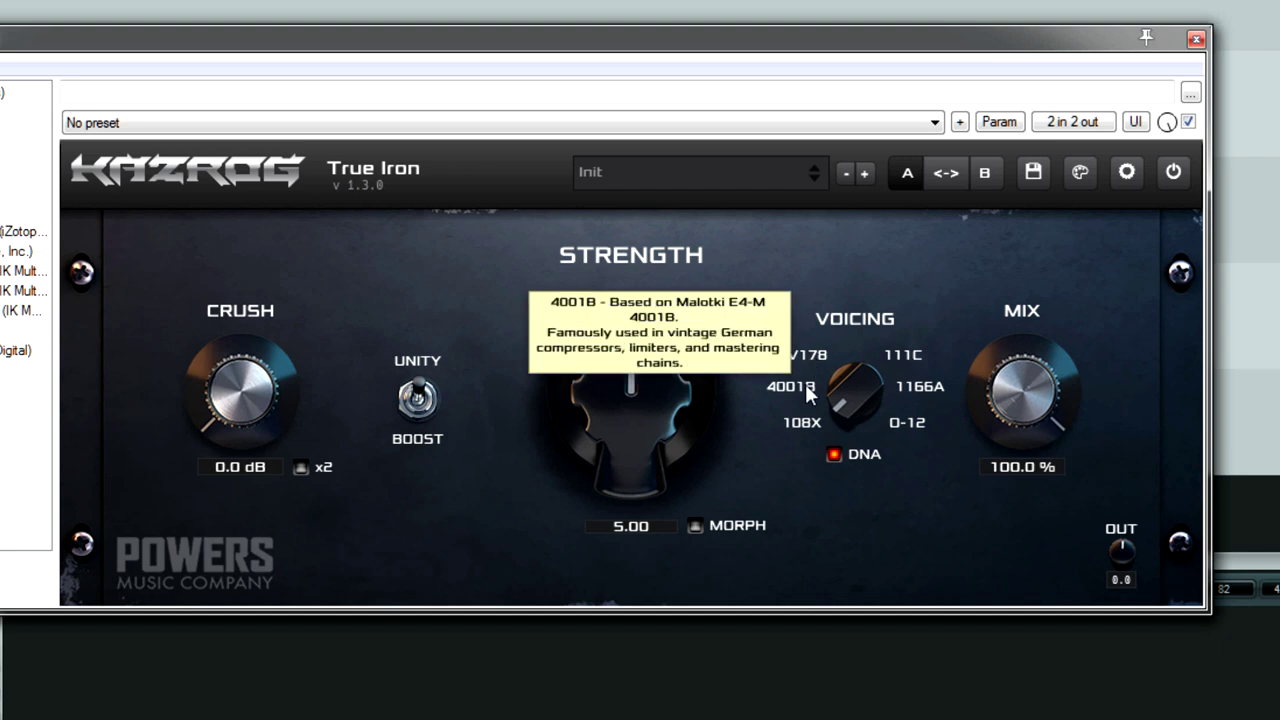
{"action": "mouse_move", "coordinate": [800, 423]}
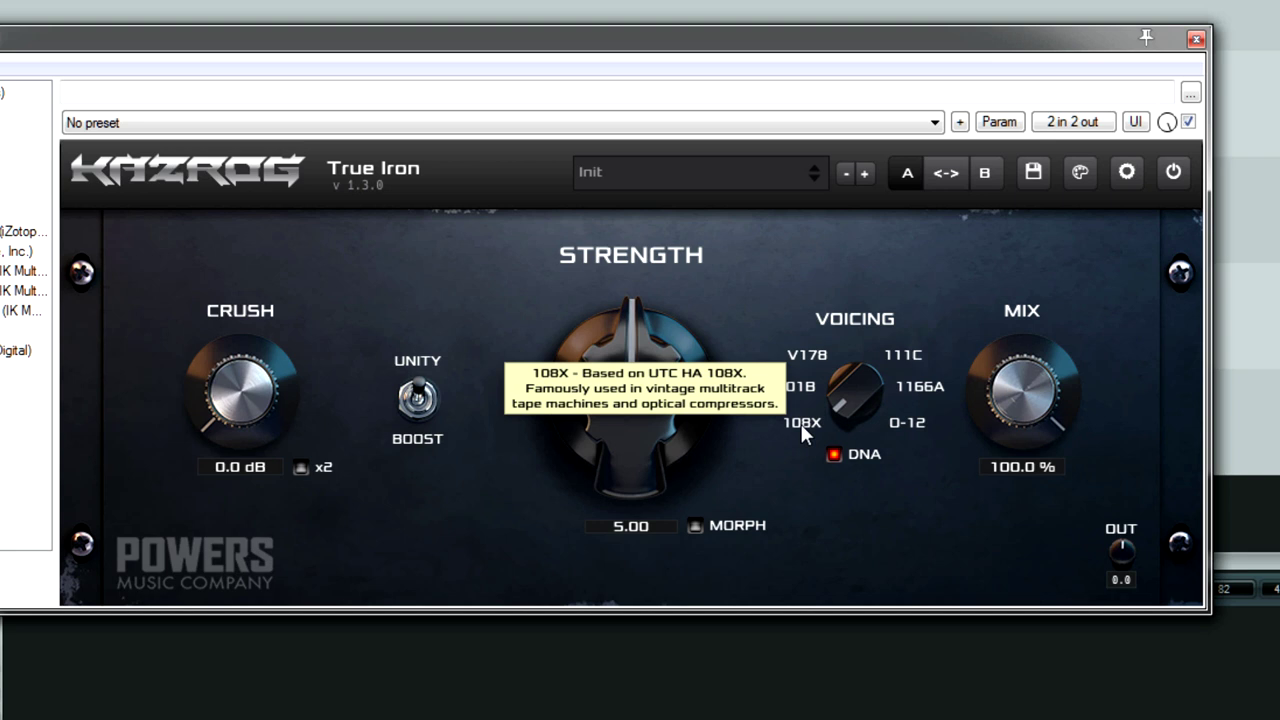
{"action": "mouse_move", "coordinate": [914, 432]}
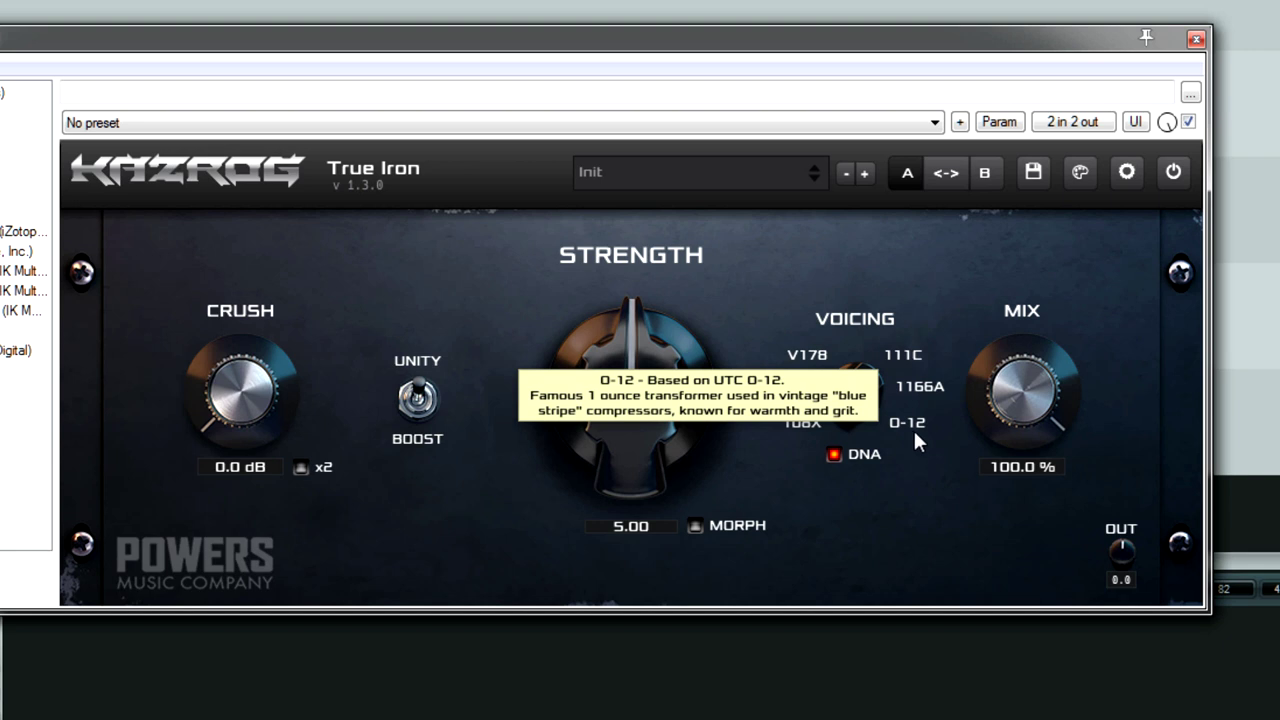
{"action": "mouse_move", "coordinate": [919, 388]}
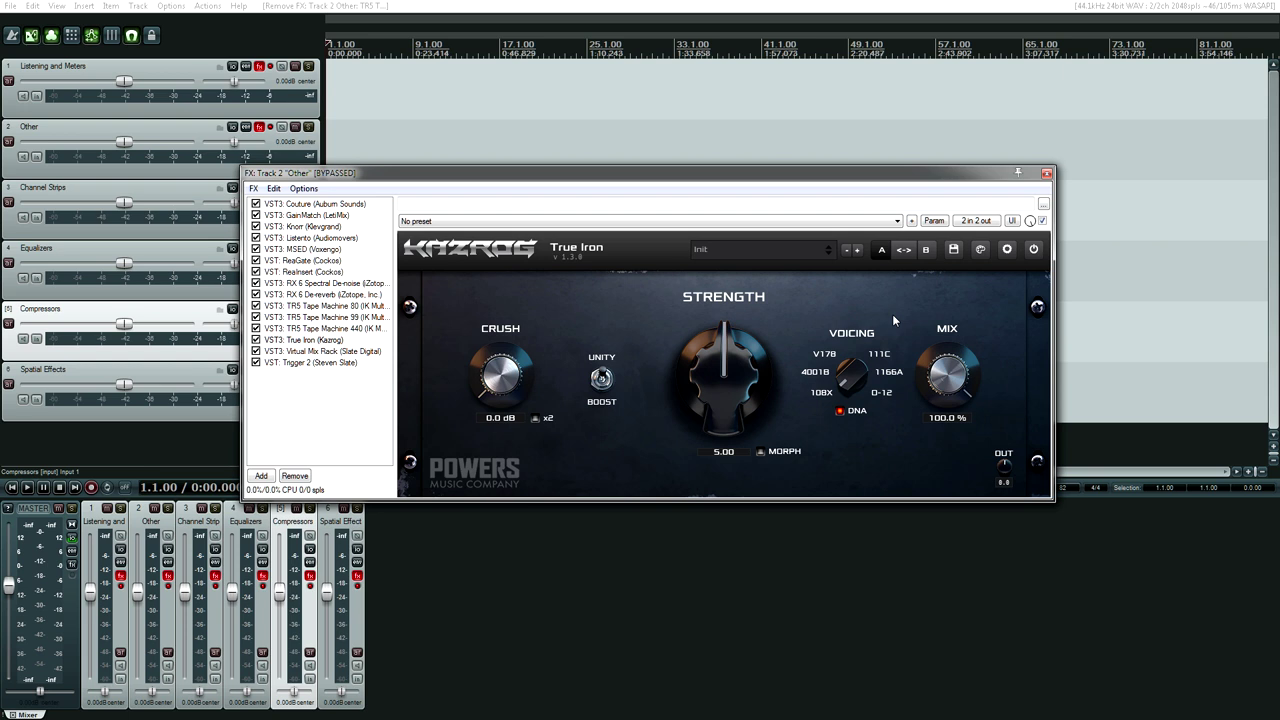
Display the Virtual Mix Rack plugin and shift its window slightly left.
{"action": "left_click", "coordinate": [320, 351]}
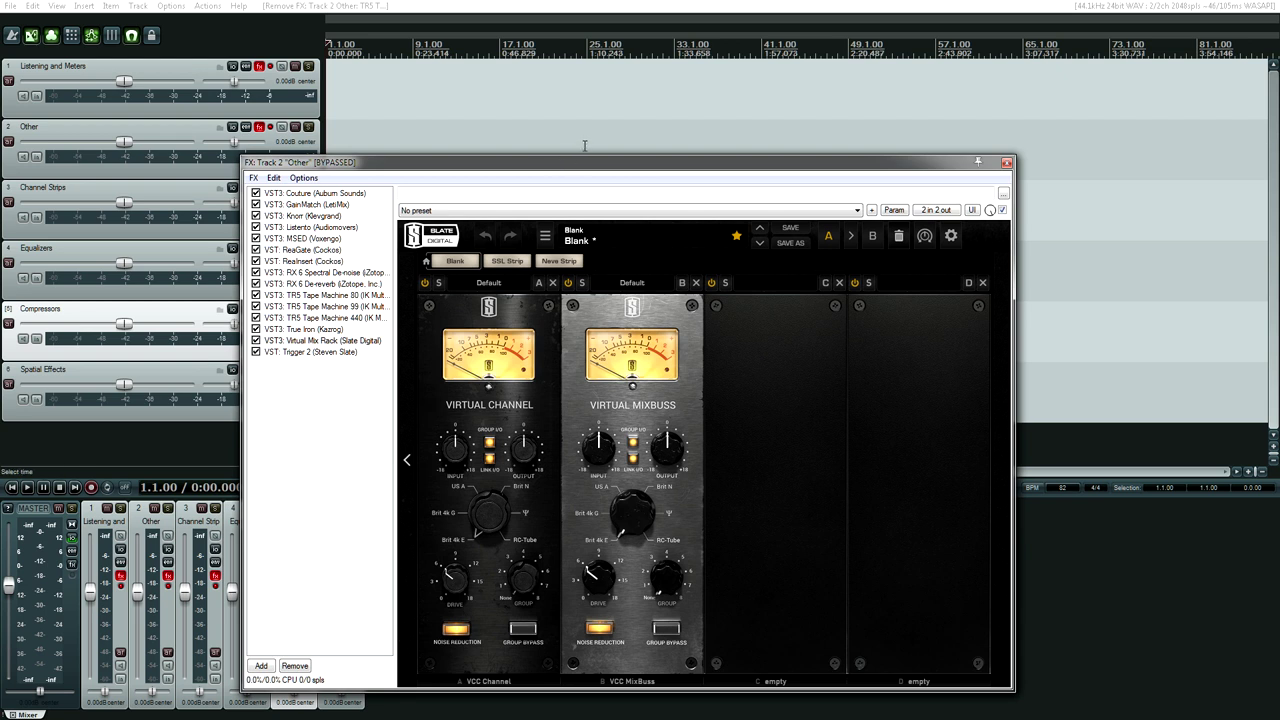
{"action": "left_click_drag", "start_coordinate": [570, 165], "coordinate": [543, 163]}
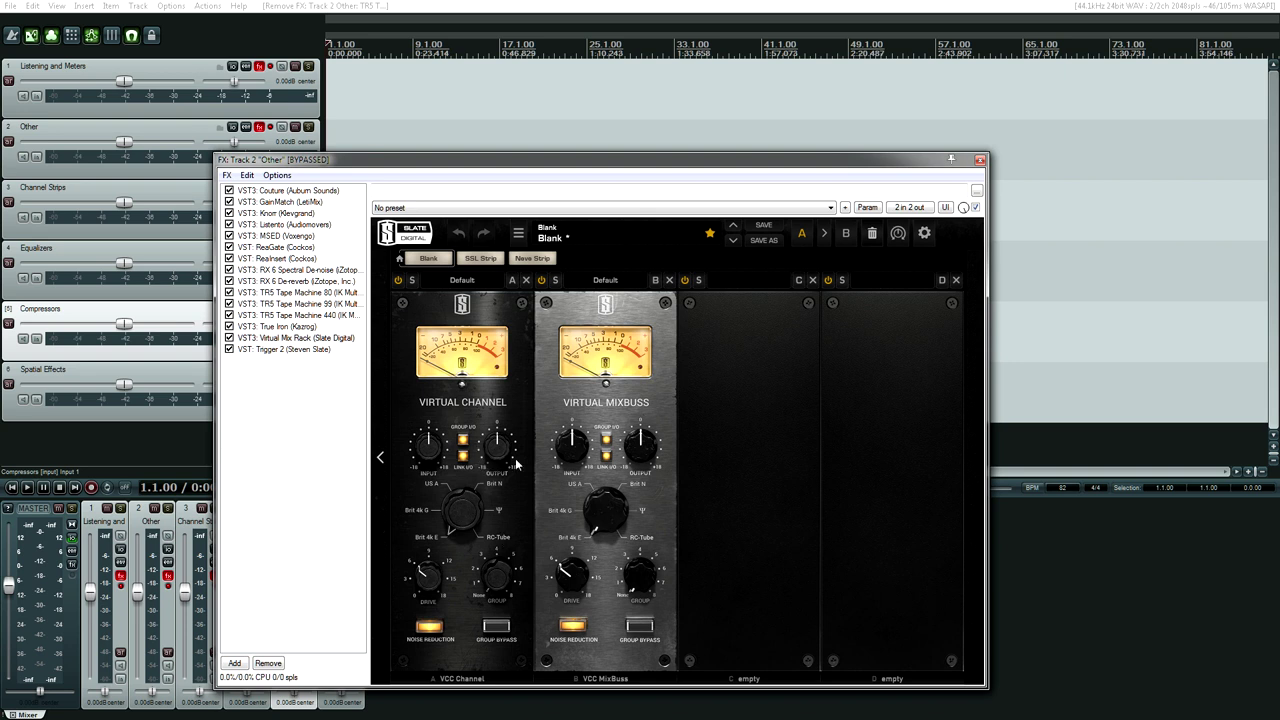
{"action": "mouse_move", "coordinate": [625, 449]}
{"action": "left_click", "coordinate": [277, 341]}
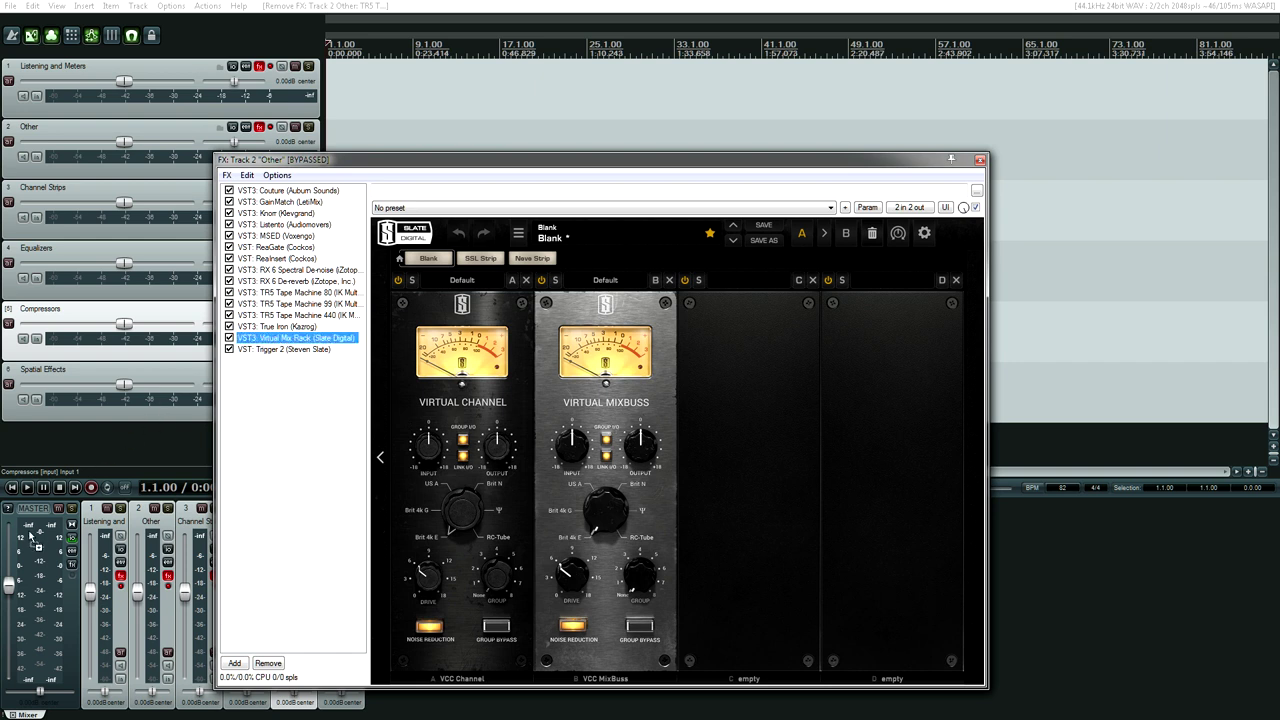
In the master FX chain, remove Virtual Channel, set Mixbuss input to -5.04 dB, then close it.
{"action": "left_click", "coordinate": [71, 550]}
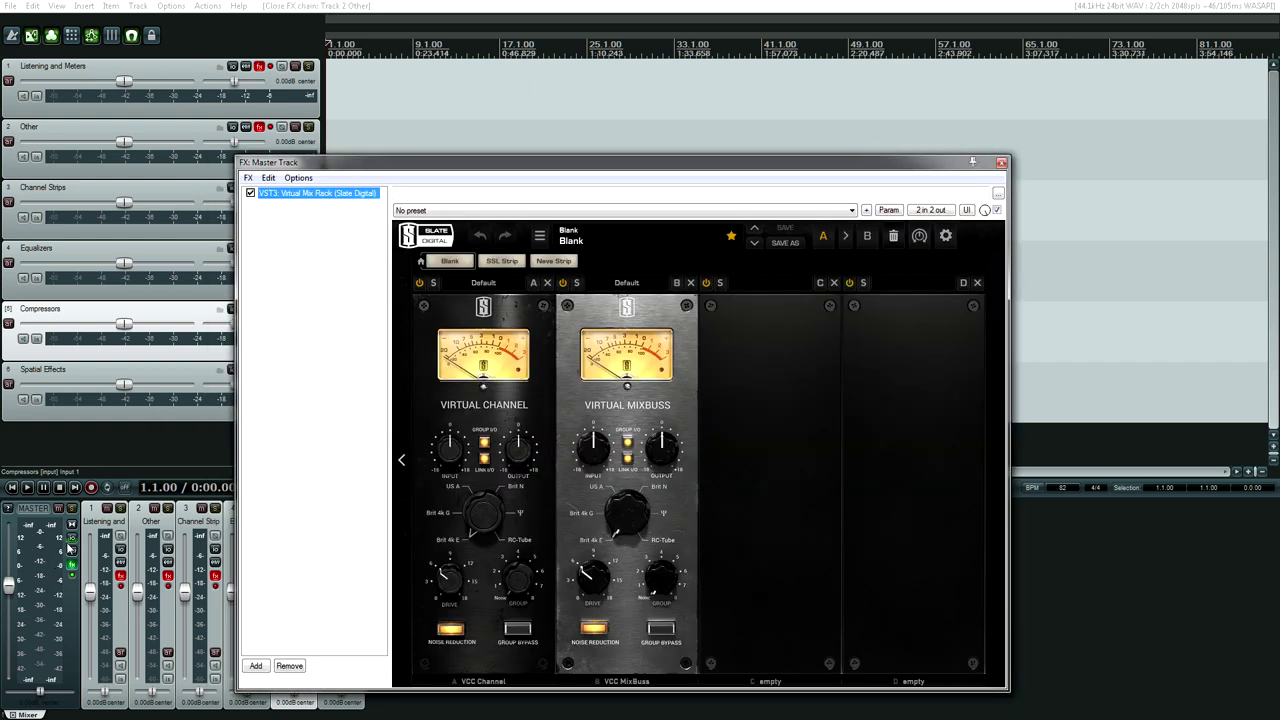
{"action": "left_click", "coordinate": [547, 283]}
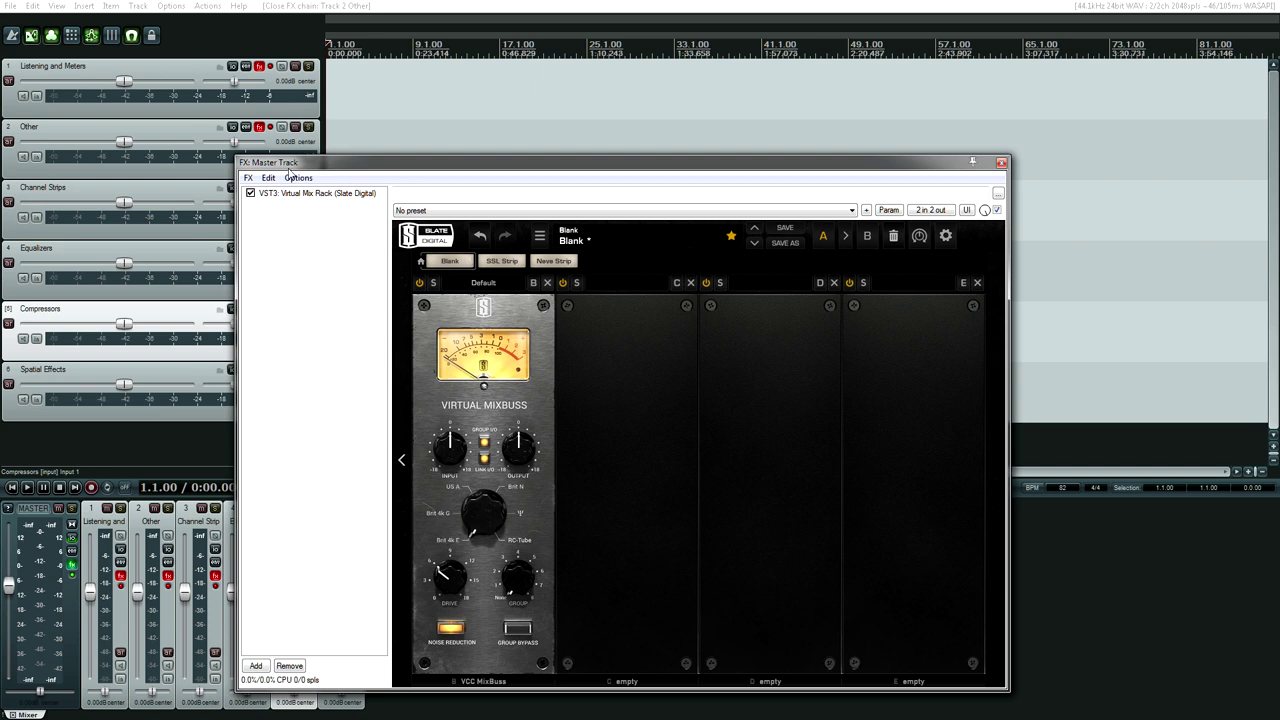
{"action": "left_click_drag", "start_coordinate": [451, 457], "coordinate": [449, 458]}
{"action": "left_click", "coordinate": [1000, 163]}
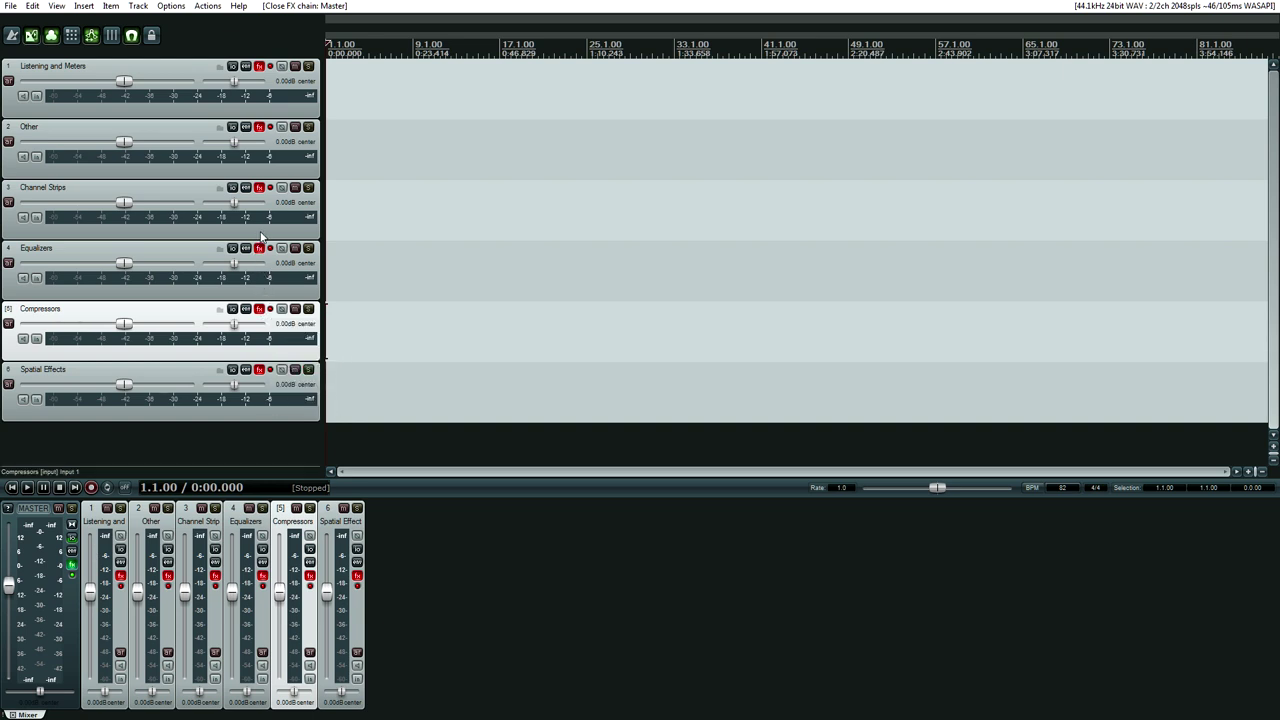
Briefly open the Channel Strips FX chain, then show Trigger 2 in the Other track's chain.
{"action": "left_click", "coordinate": [259, 188]}
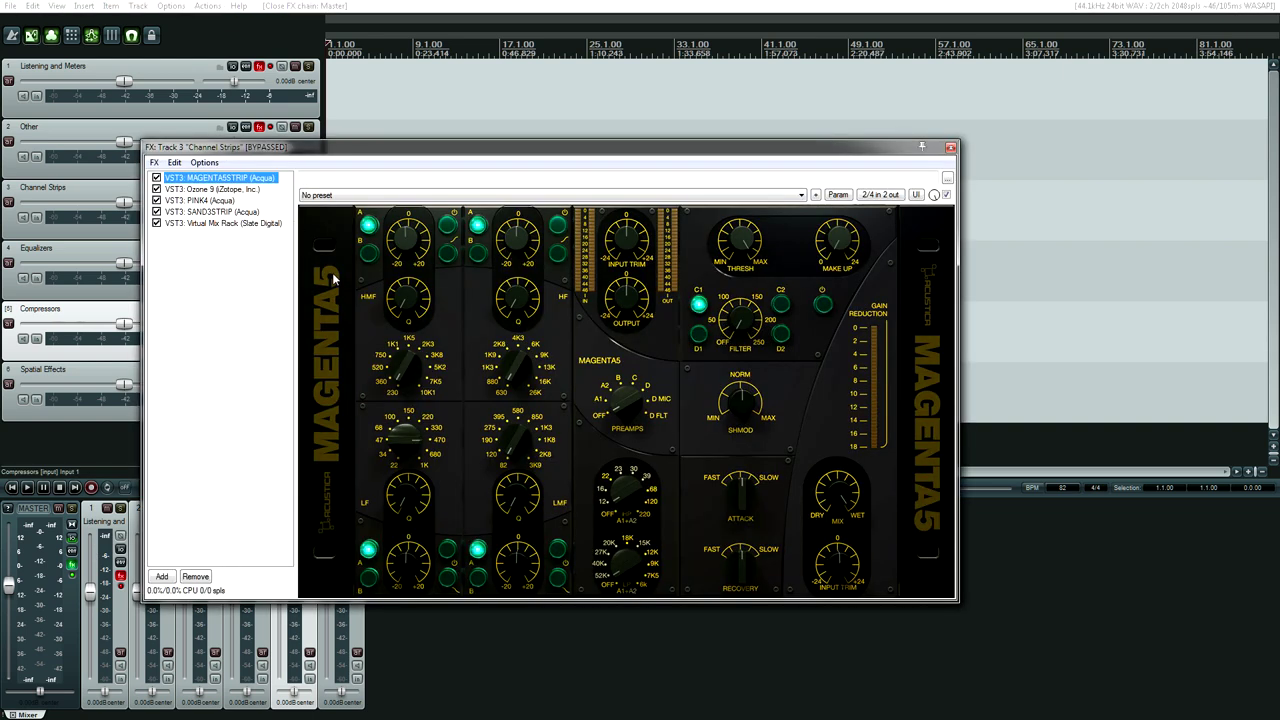
{"action": "left_click", "coordinate": [950, 147]}
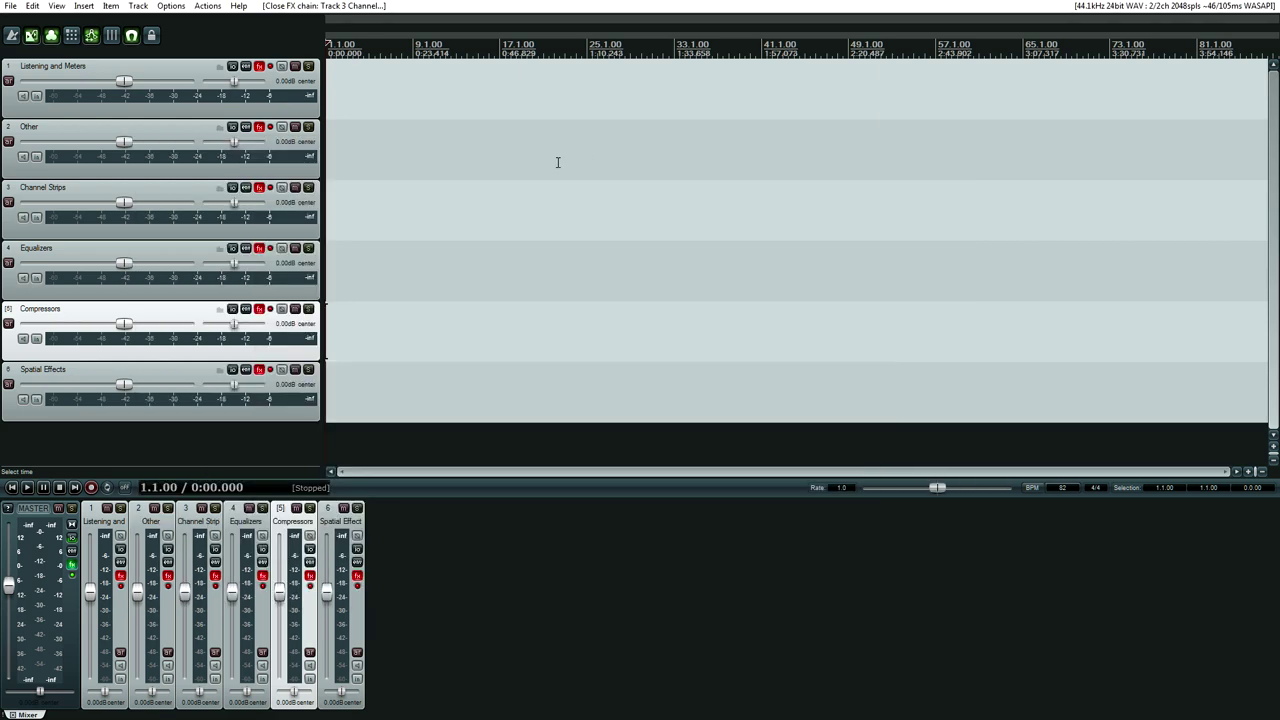
{"action": "left_click", "coordinate": [259, 127]}
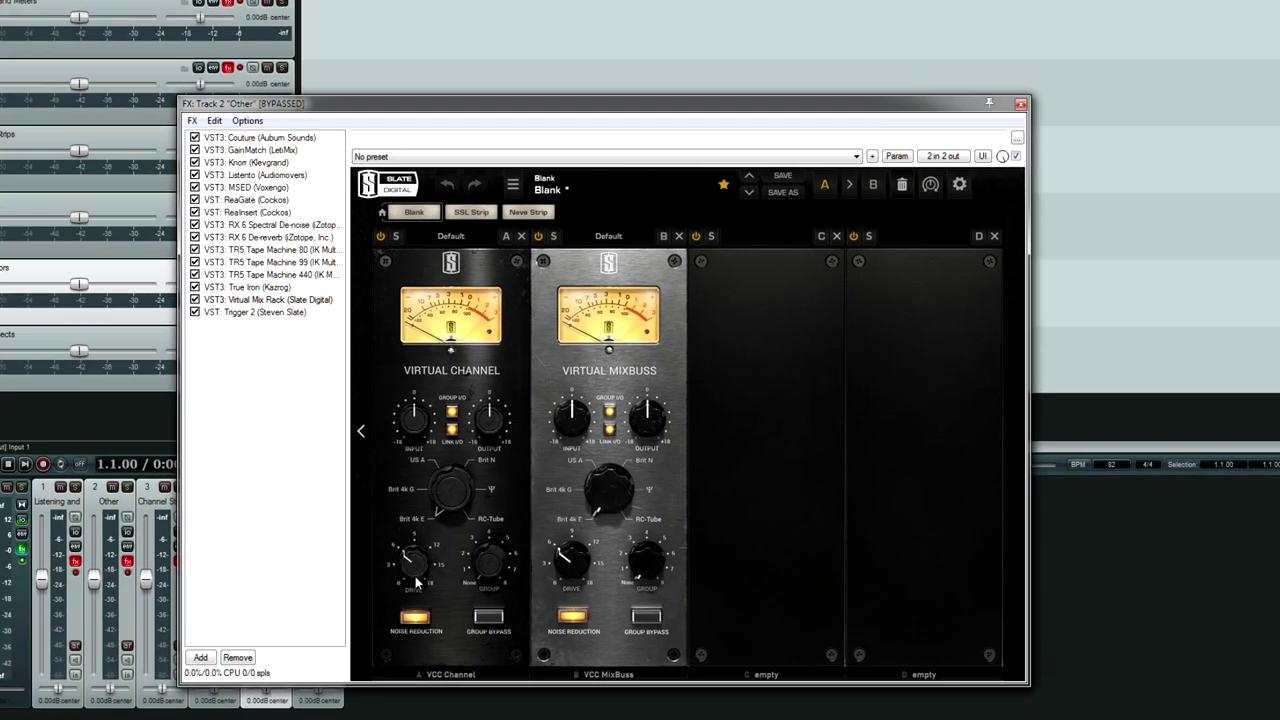
{"action": "mouse_move", "coordinate": [418, 574]}
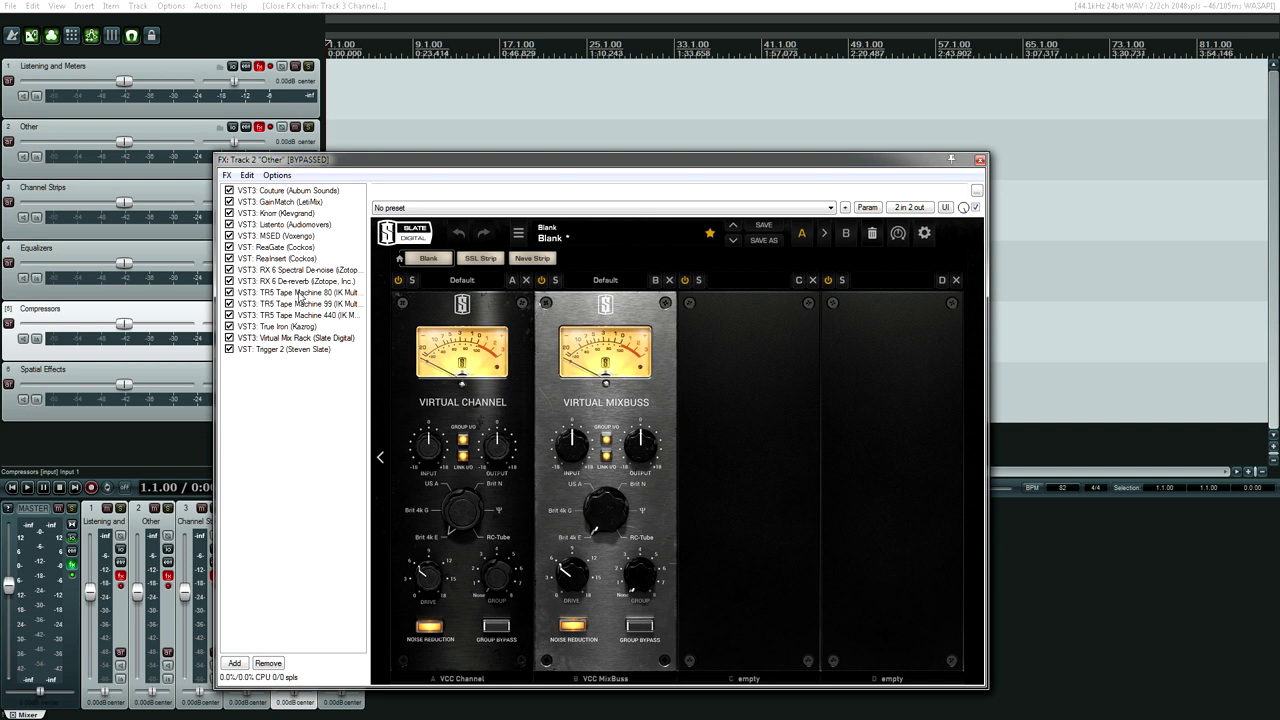
{"action": "left_click", "coordinate": [288, 349]}
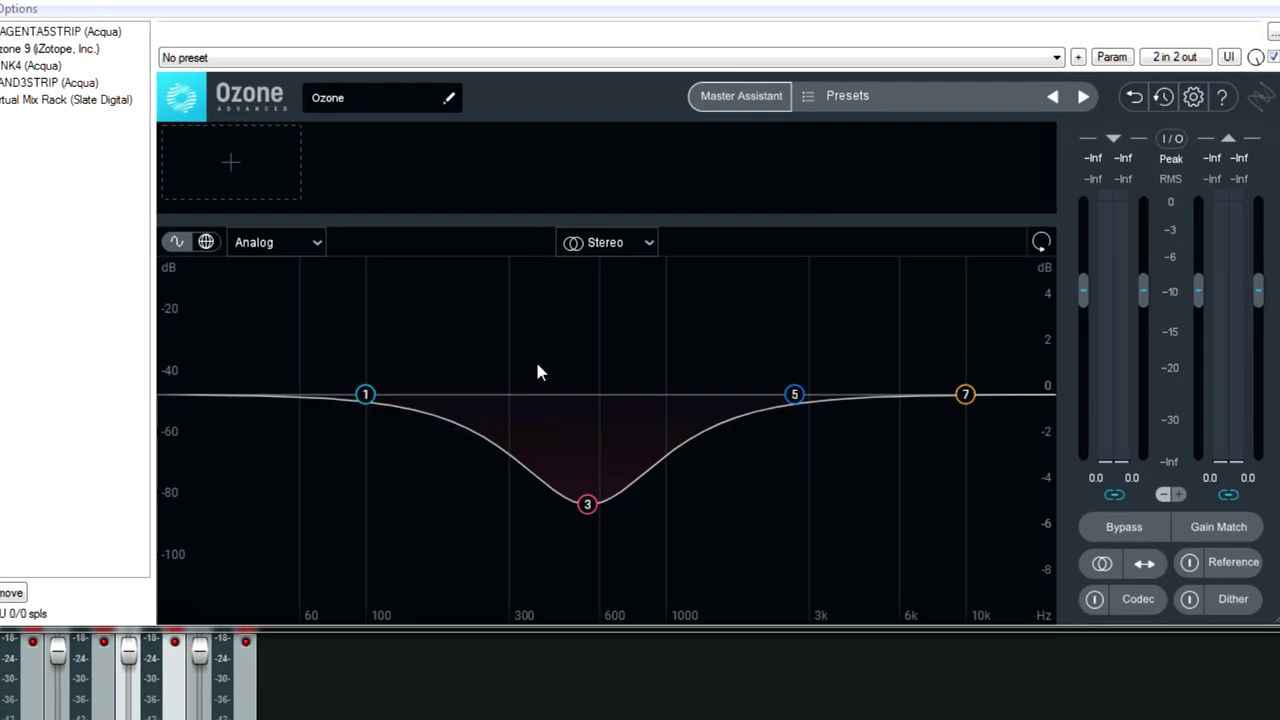
Add Low End Focus, Master Rebalance and Maximizer modules to Ozone 9's chain.
{"action": "left_click", "coordinate": [230, 162]}
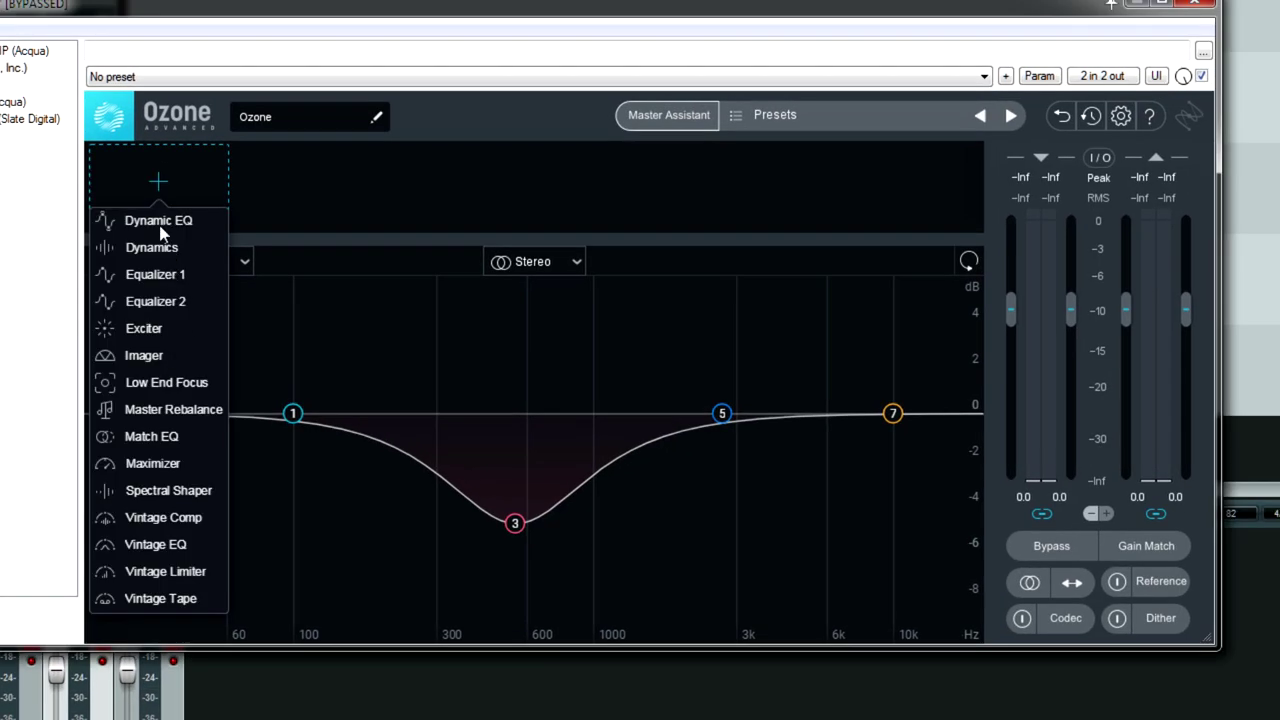
{"action": "left_click", "coordinate": [166, 382]}
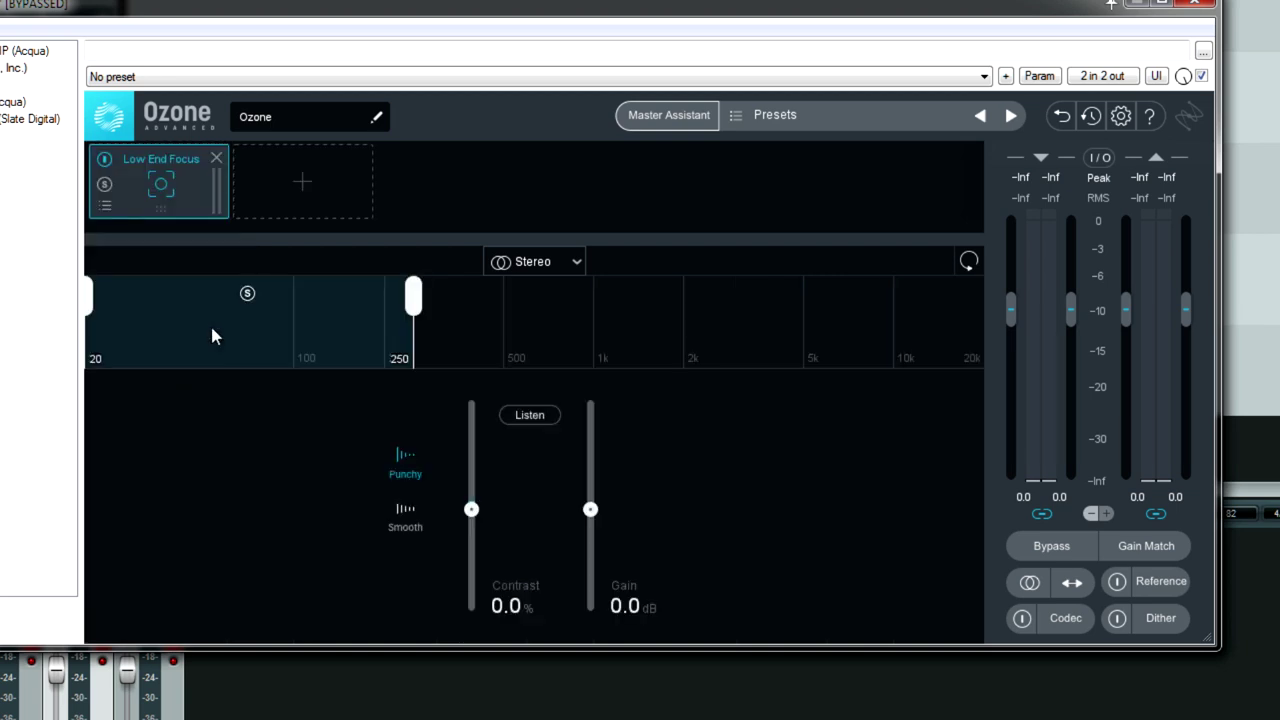
{"action": "left_click", "coordinate": [300, 183]}
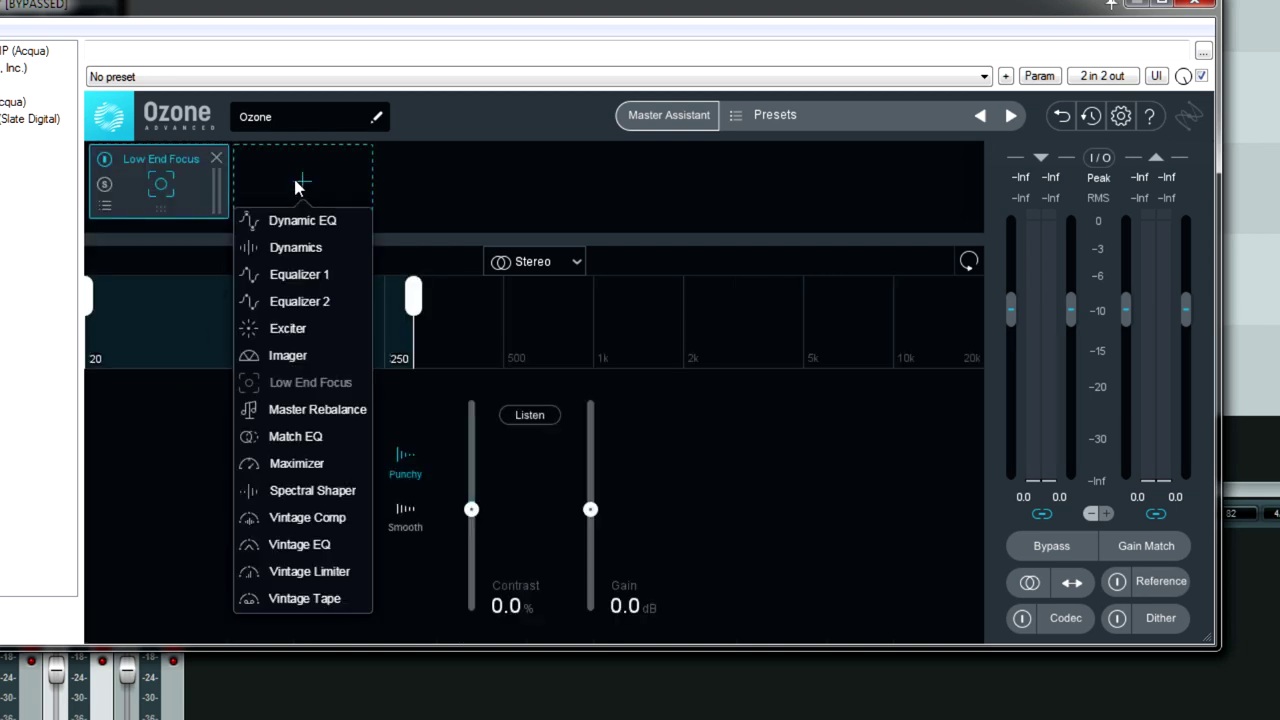
{"action": "left_click", "coordinate": [312, 410]}
{"action": "left_click", "coordinate": [434, 175]}
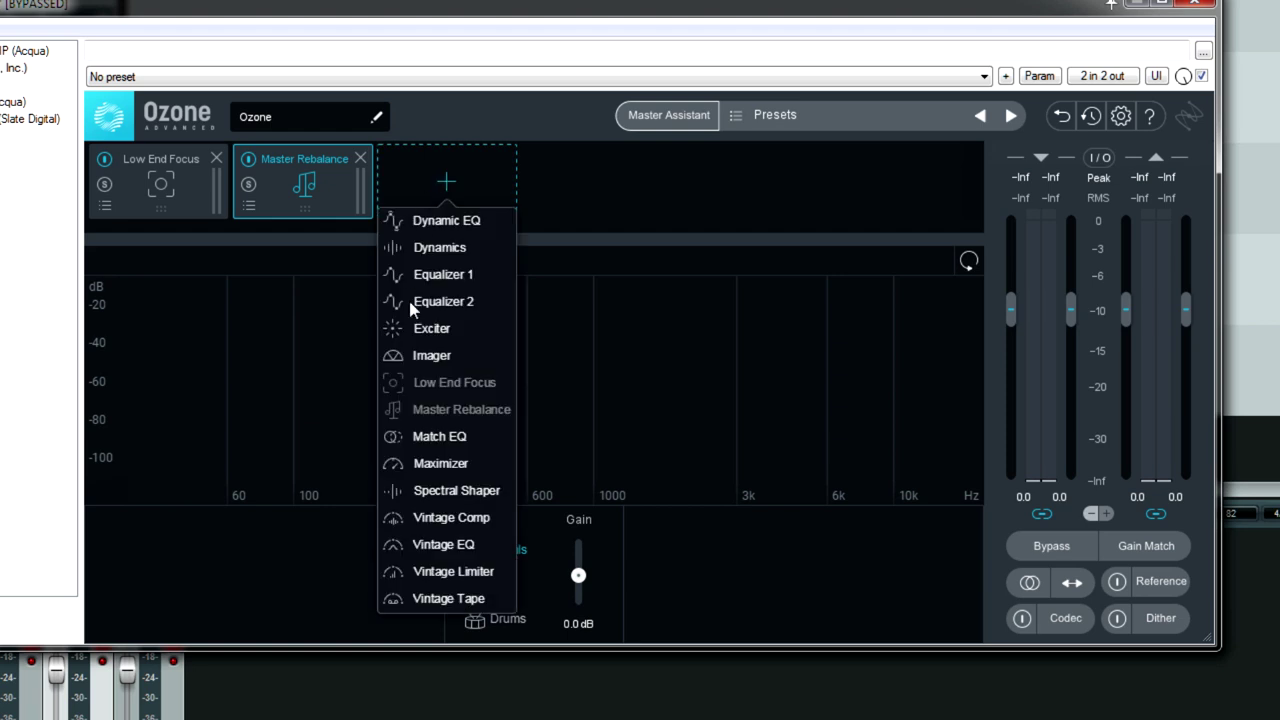
{"action": "left_click", "coordinate": [454, 464]}
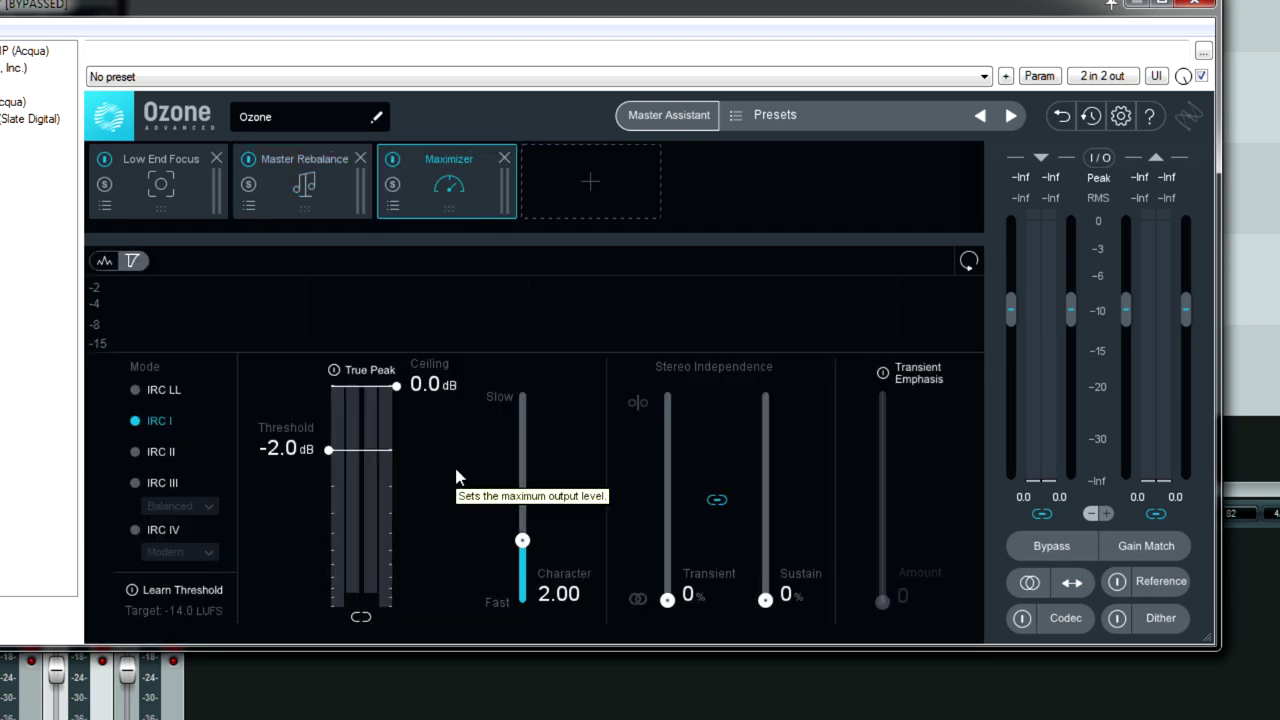
Review Ozone's Reference and Codec views, enable Dither, then show Master Rebalance.
{"action": "left_click", "coordinate": [1160, 581]}
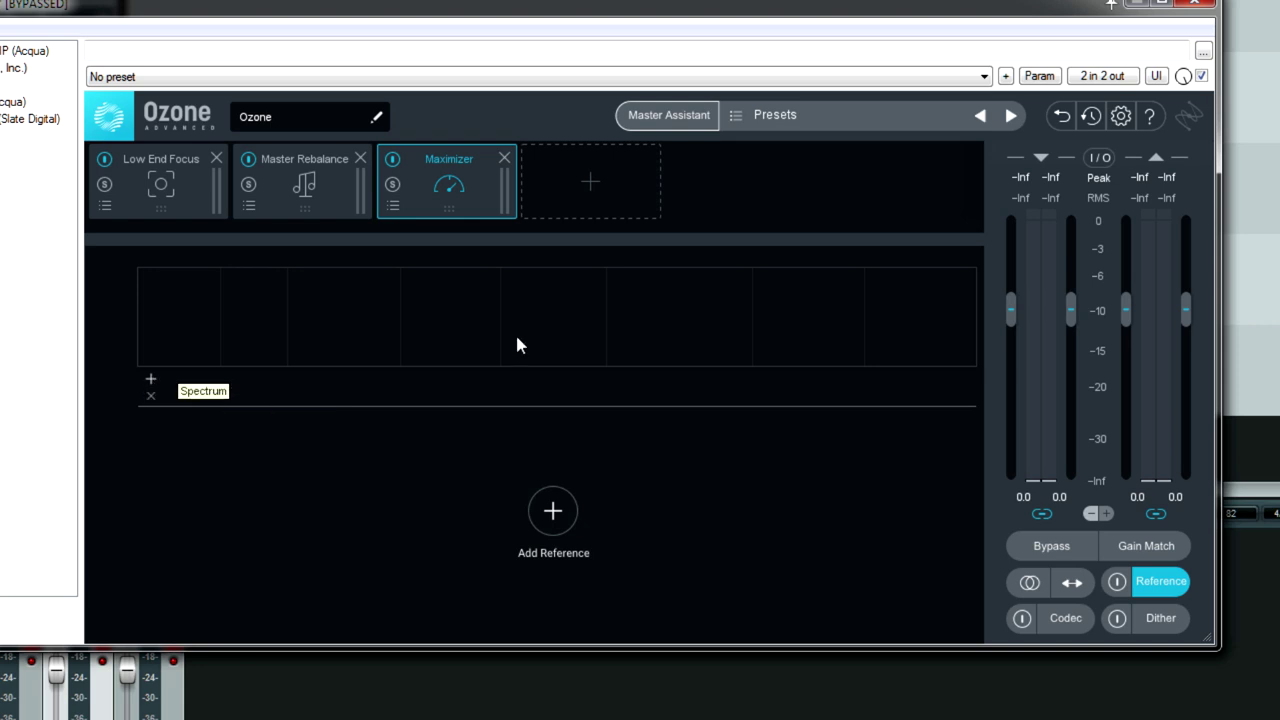
{"action": "left_click", "coordinate": [1065, 618]}
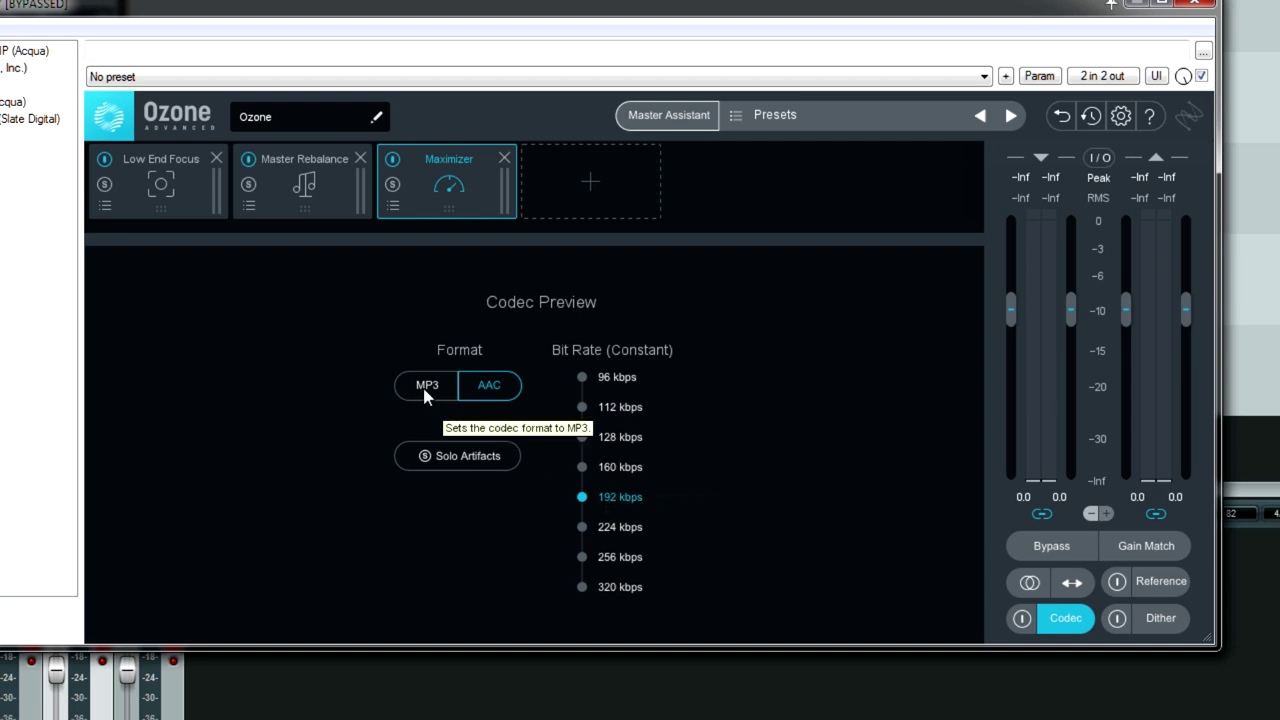
{"action": "left_click", "coordinate": [1138, 612]}
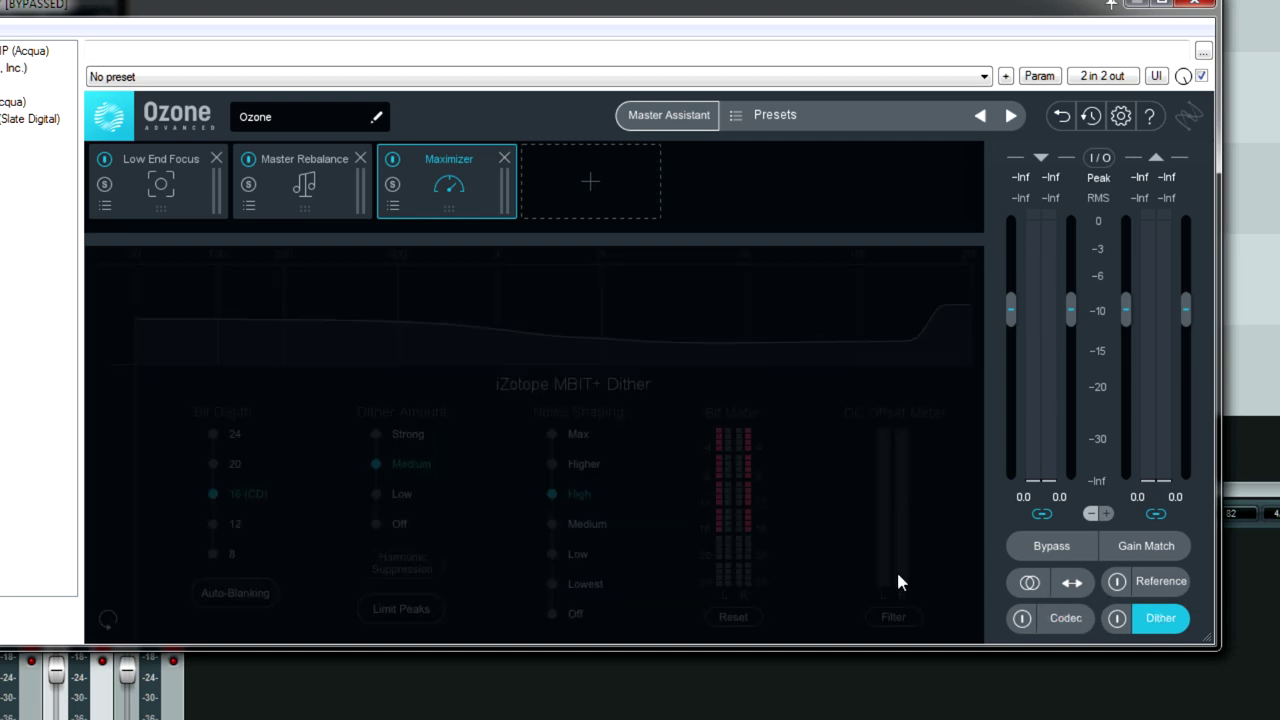
{"action": "left_click", "coordinate": [878, 497]}
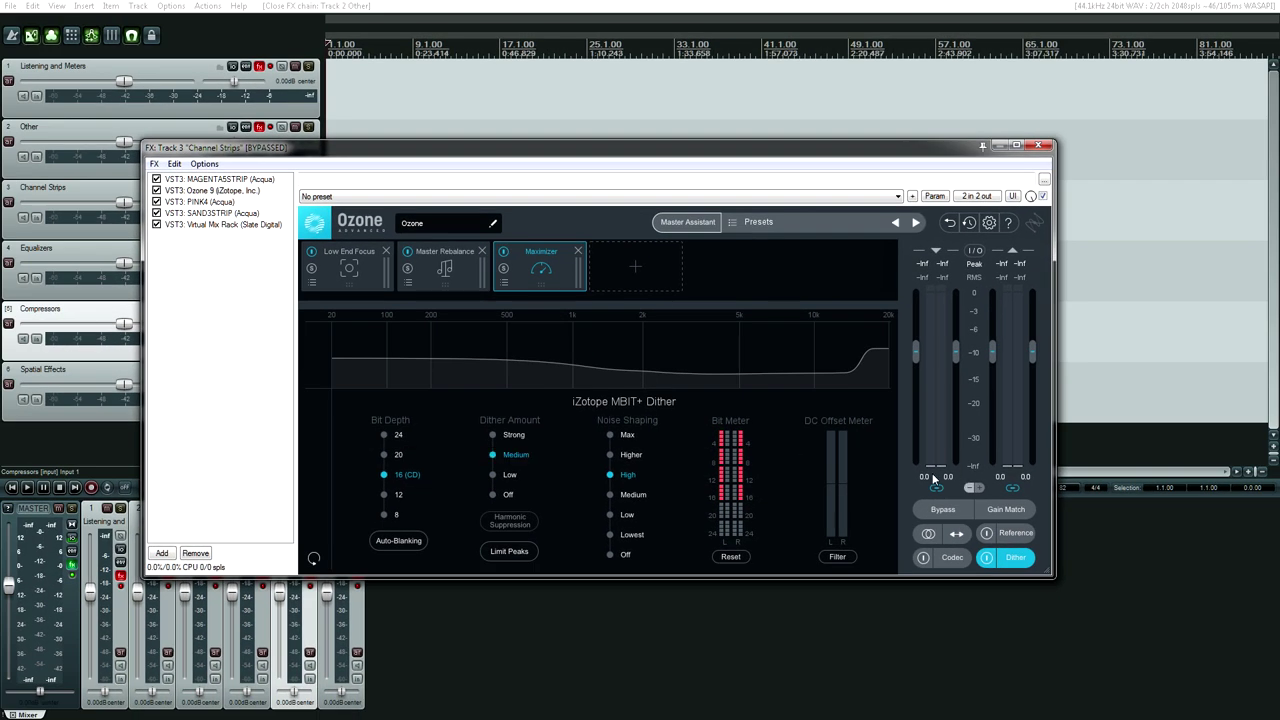
{"action": "left_click", "coordinate": [301, 213]}
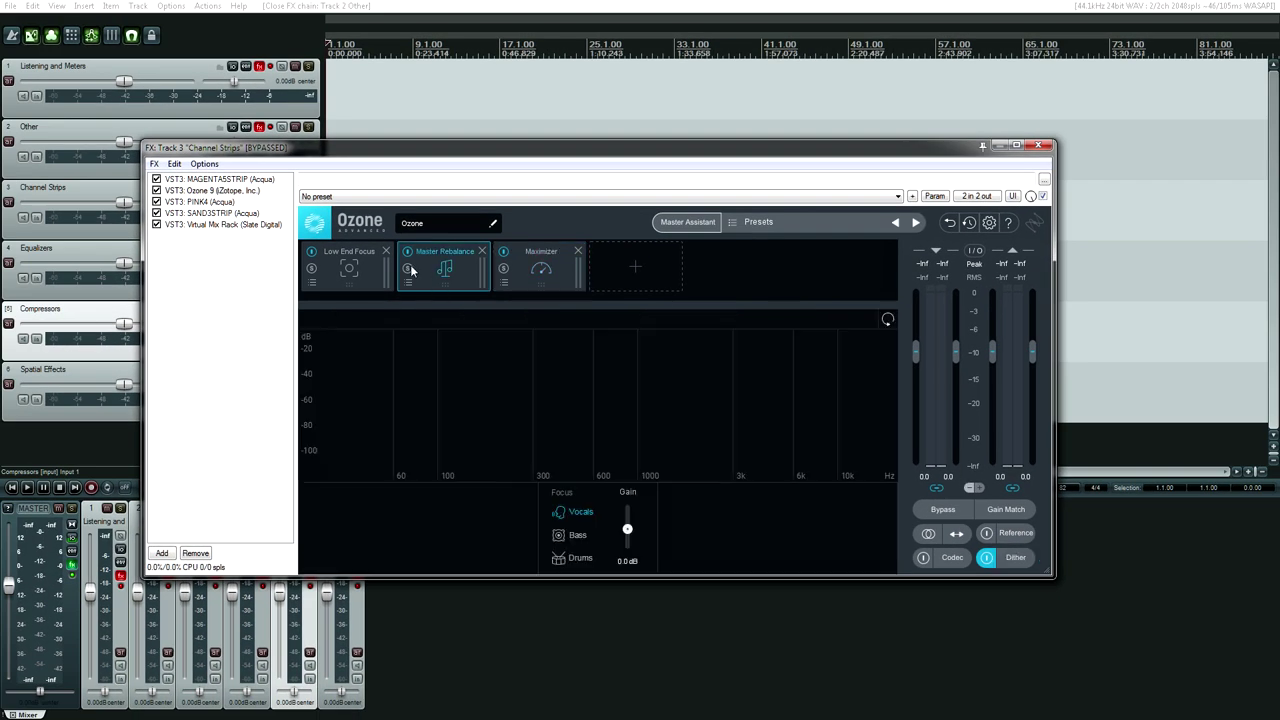
{"action": "left_click", "coordinate": [218, 191]}
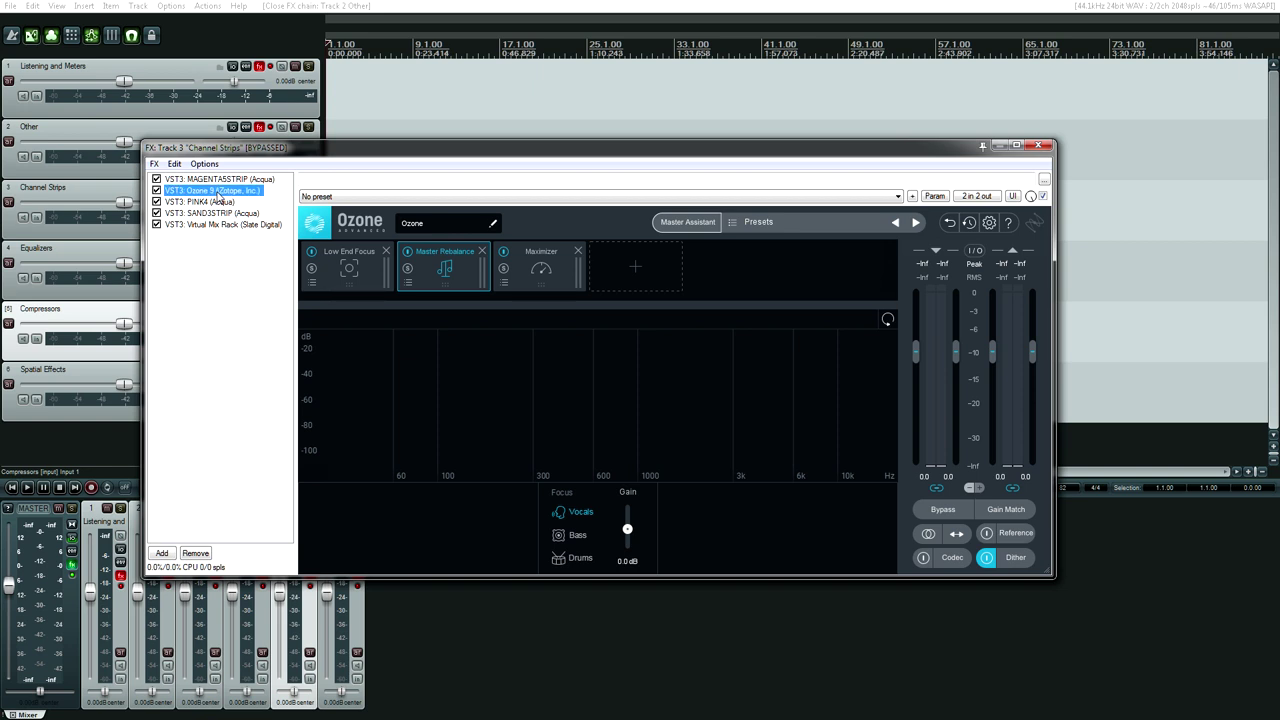
Display the PINK4 strip, then SAND3STRIP, in the Channel Strips FX chain.
{"action": "left_click", "coordinate": [217, 200]}
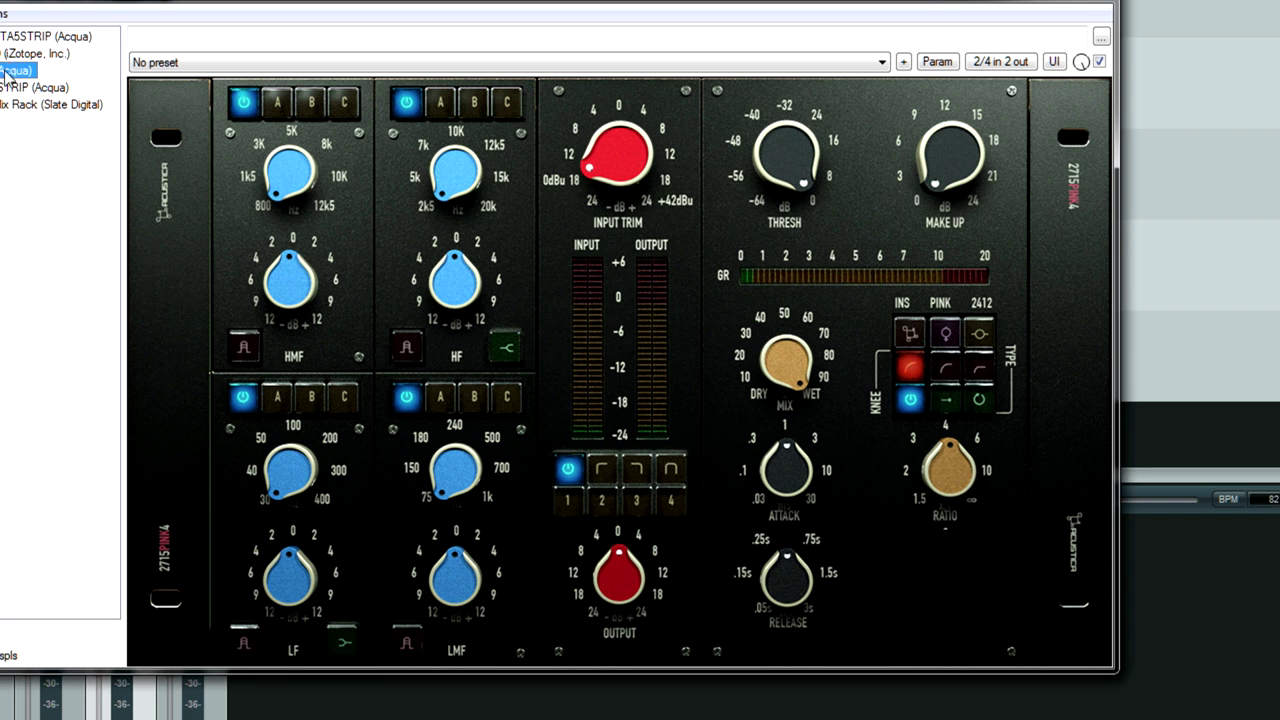
{"action": "left_click", "coordinate": [10, 88]}
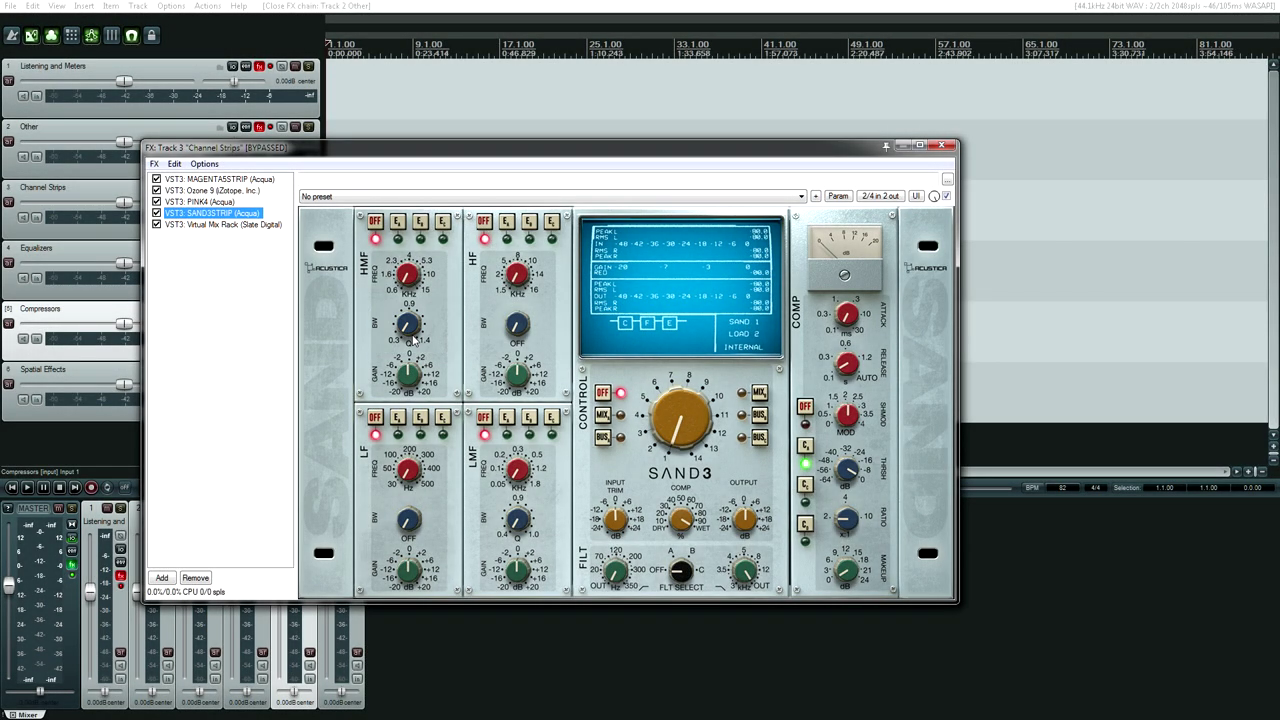
Move from the SAND3 strip to Slate Digital's Virtual Mix Rack in the Channel Strips chain.
{"action": "key", "text": "Down"}
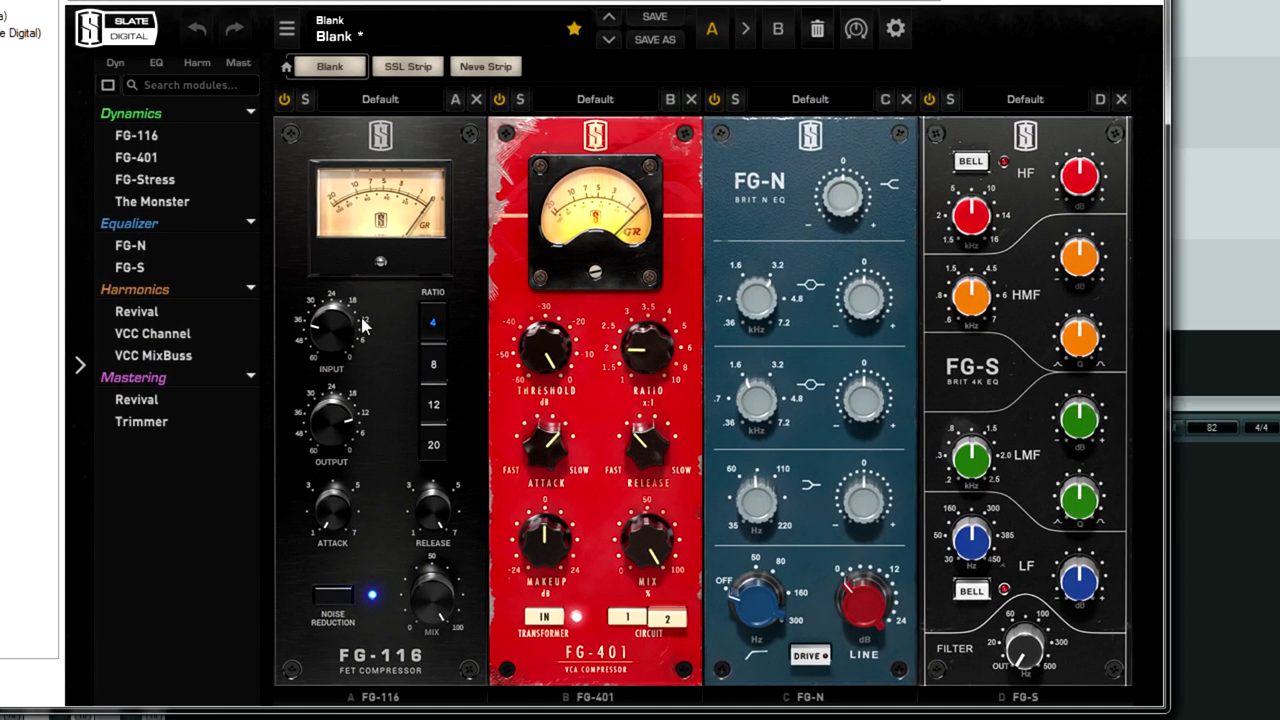
Cycle the FG-401 circuit setting back to circuit 1 and switch off its transformer.
{"action": "mouse_move", "coordinate": [363, 335]}
{"action": "mouse_move", "coordinate": [650, 558]}
{"action": "left_click", "coordinate": [666, 618]}
{"action": "left_click", "coordinate": [668, 619]}
{"action": "left_click", "coordinate": [677, 621]}
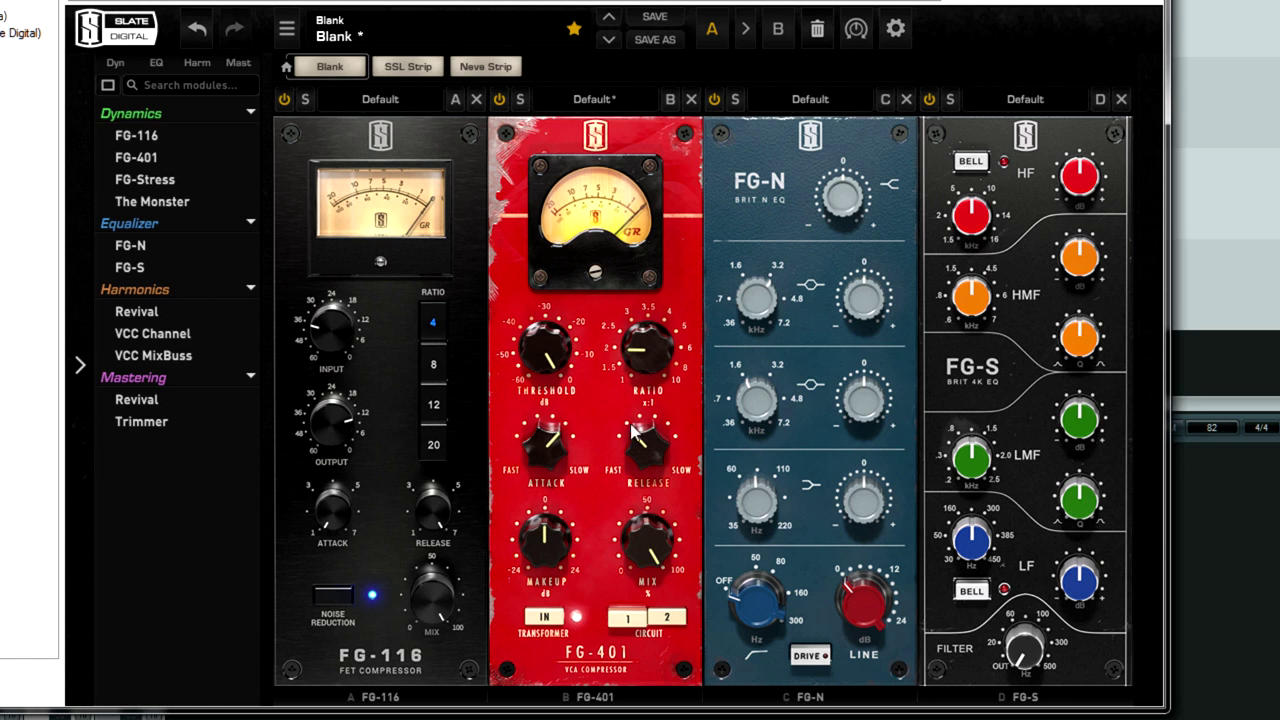
{"action": "left_click", "coordinate": [556, 626]}
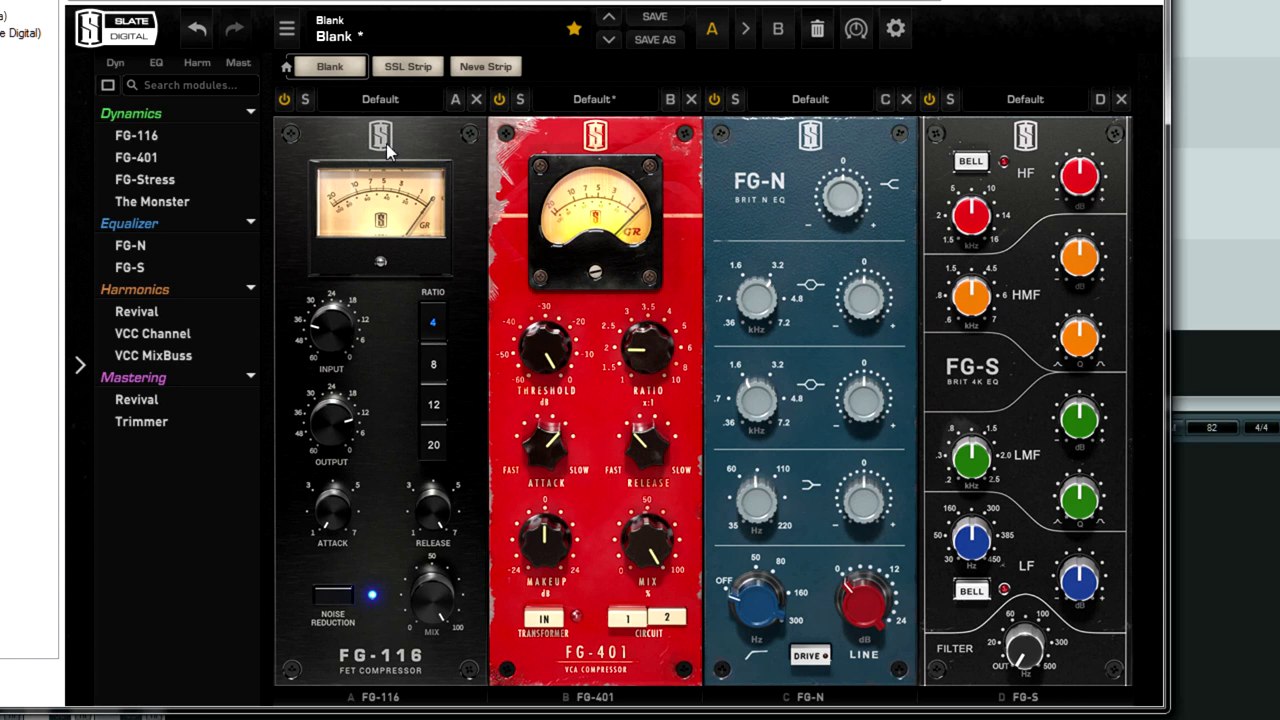
Remove the FG-116 from slot A and view the preset list without loading a preset.
{"action": "left_click", "coordinate": [476, 99]}
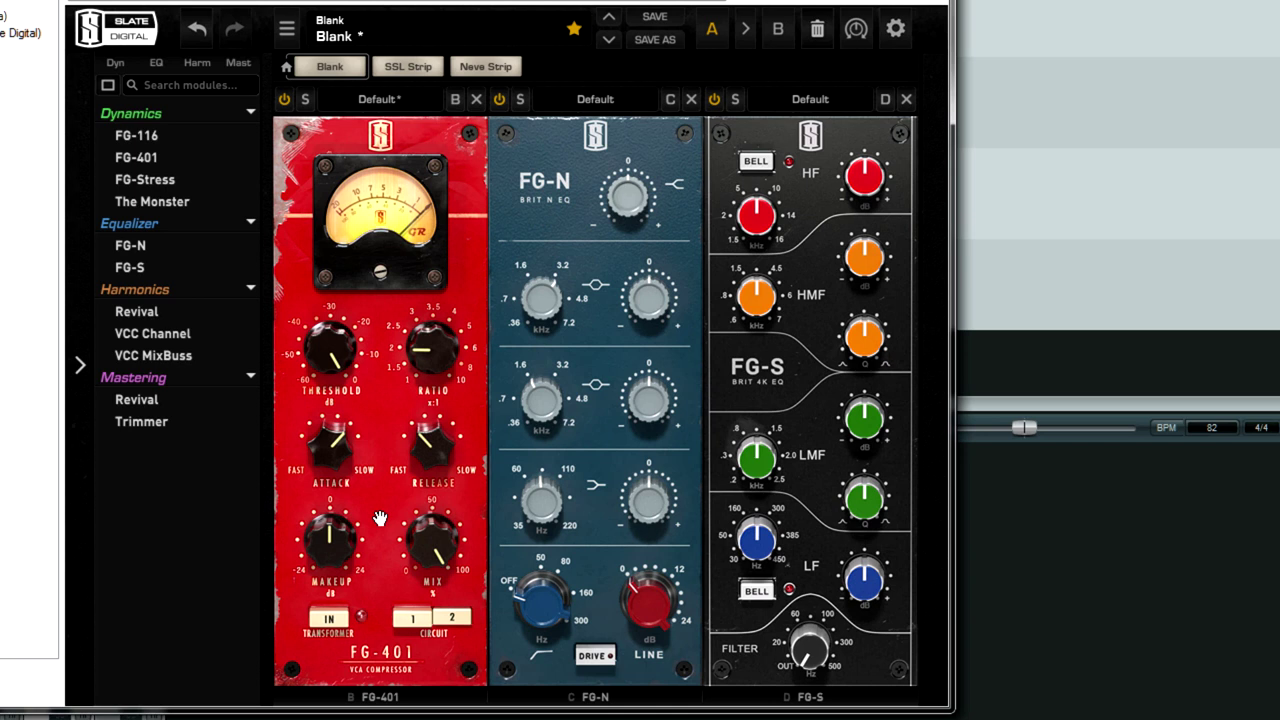
{"action": "left_click", "coordinate": [378, 98]}
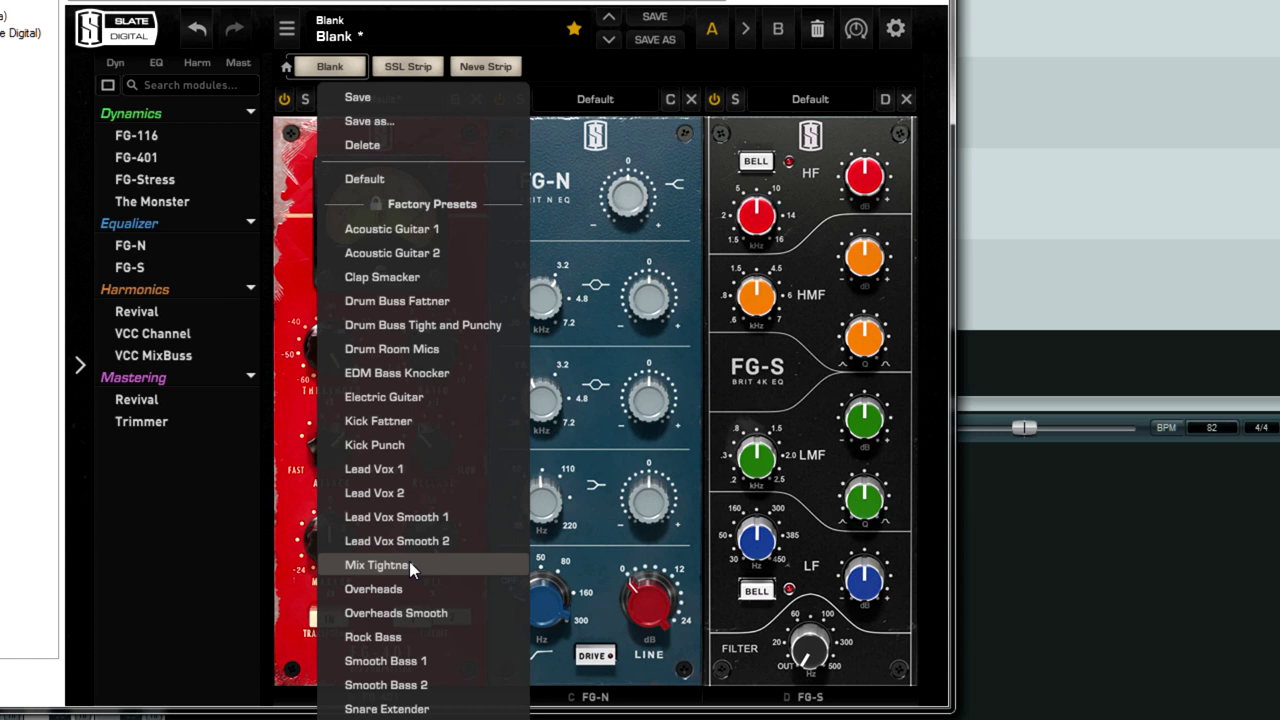
{"action": "left_click", "coordinate": [170, 509]}
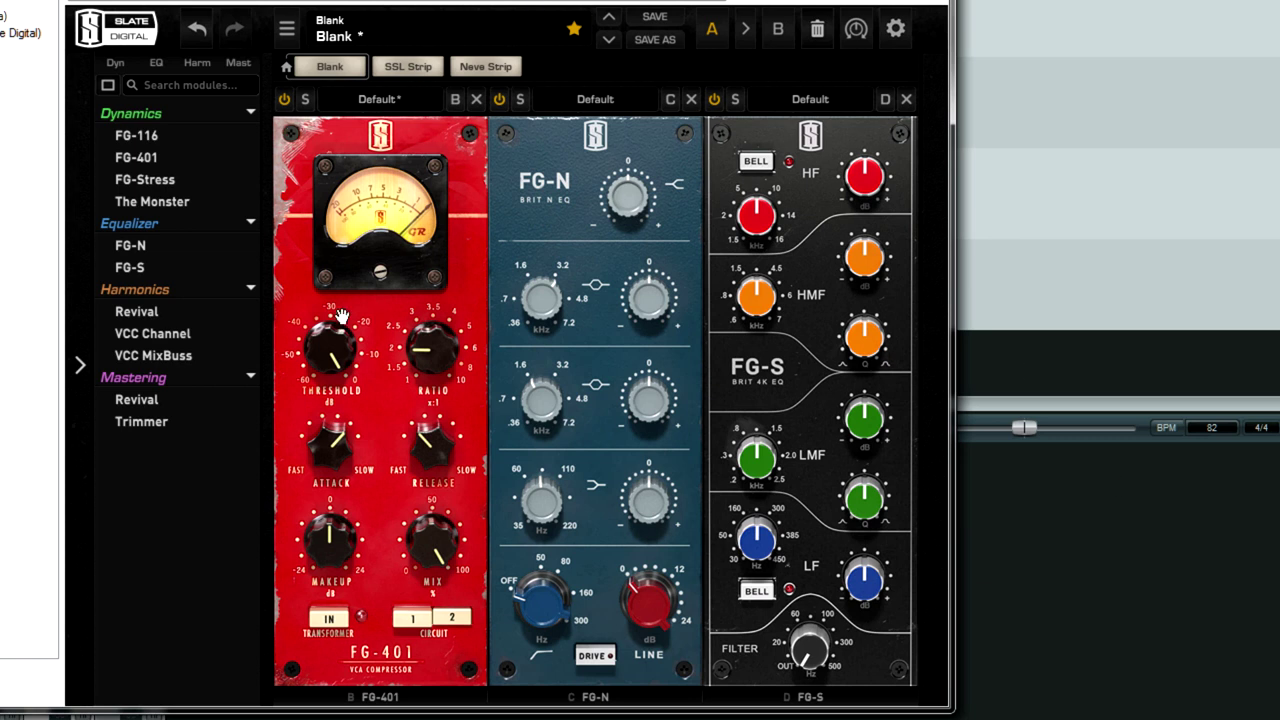
Switch to the Equalizers track's FX chain with Acustica's CORALBAXTER EQ displayed.
{"action": "left_click", "coordinate": [2, 34]}
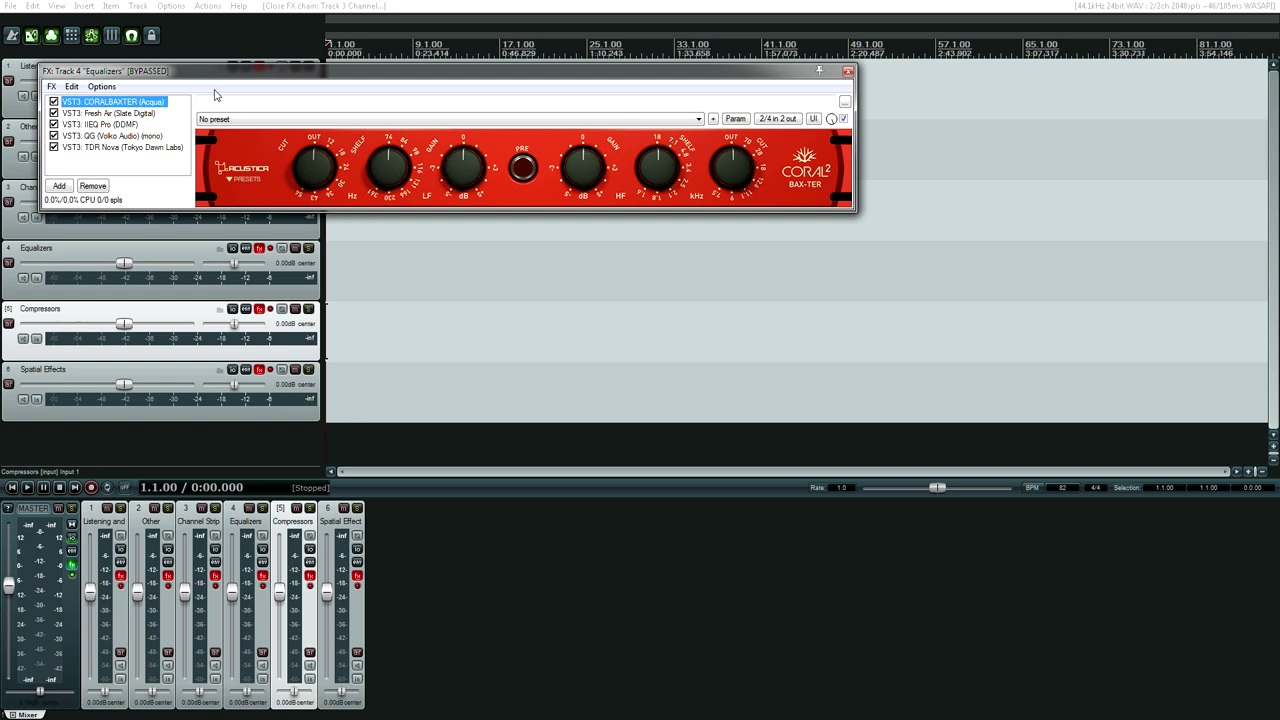
Drag the Equalizers FX window lower and view CoralBaxter's preset list without choosing one.
{"action": "left_click_drag", "start_coordinate": [222, 80], "coordinate": [251, 318]}
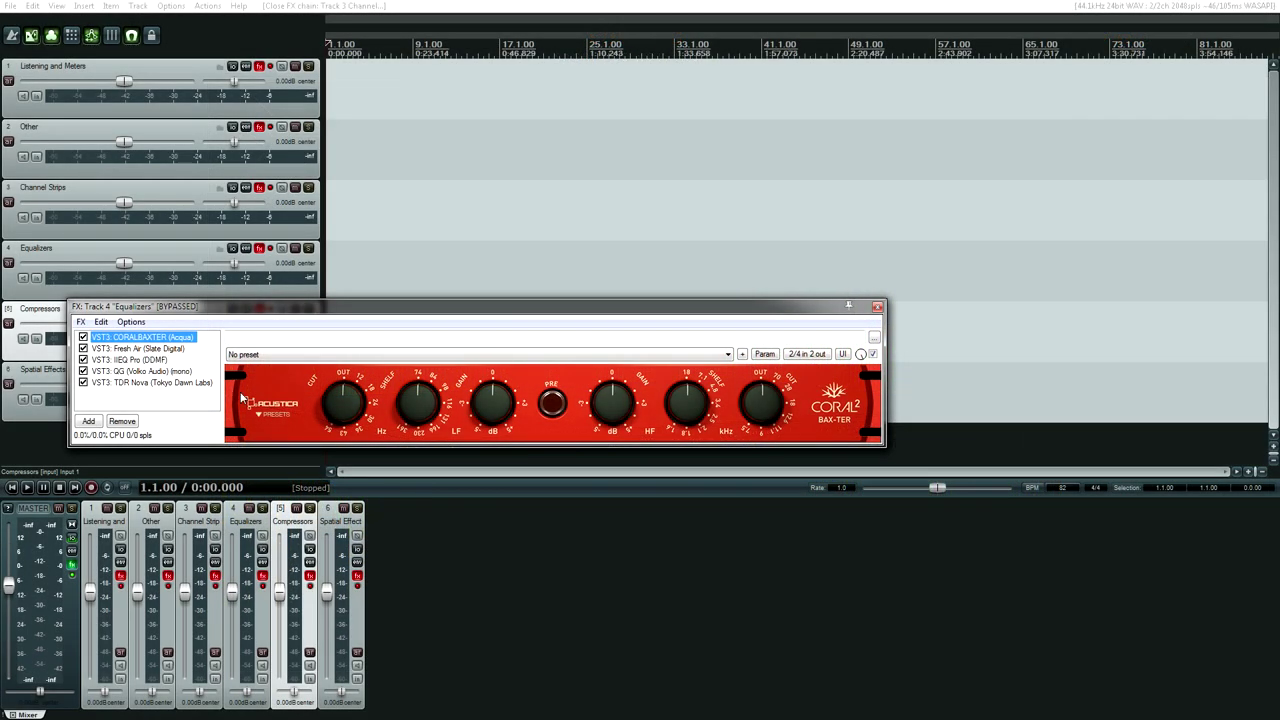
{"action": "left_click", "coordinate": [270, 413]}
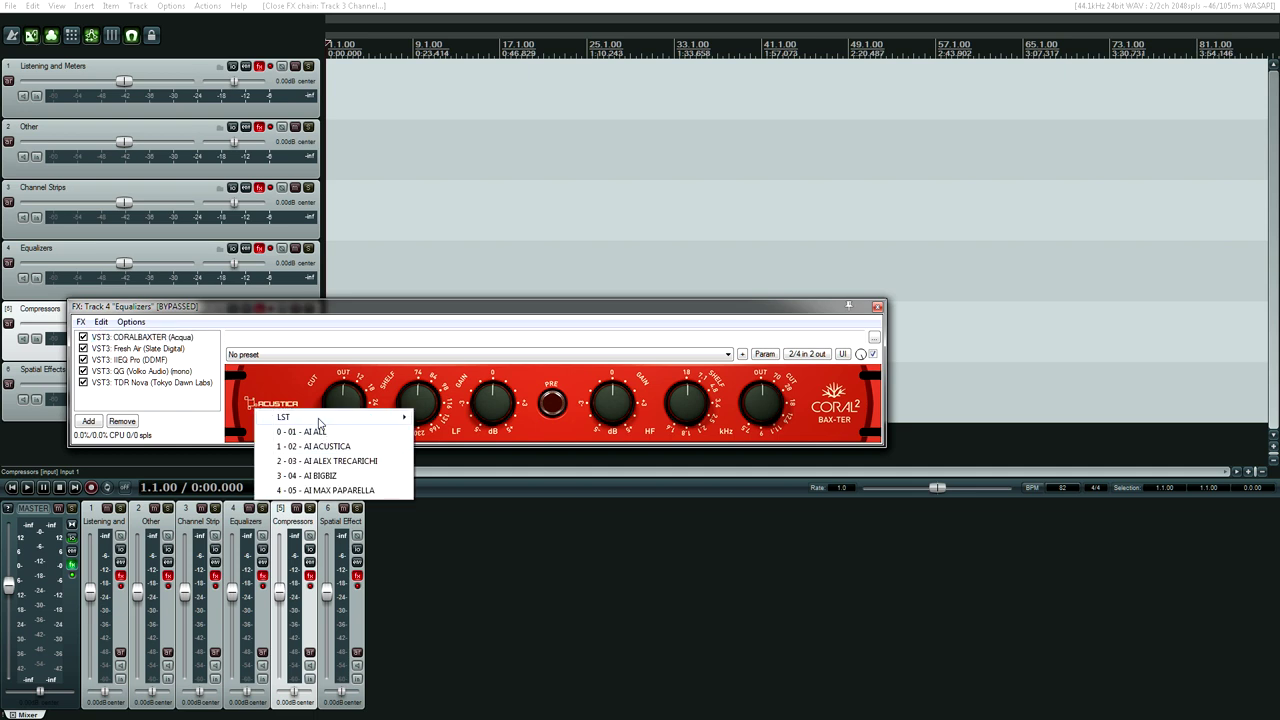
{"action": "left_click", "coordinate": [283, 396]}
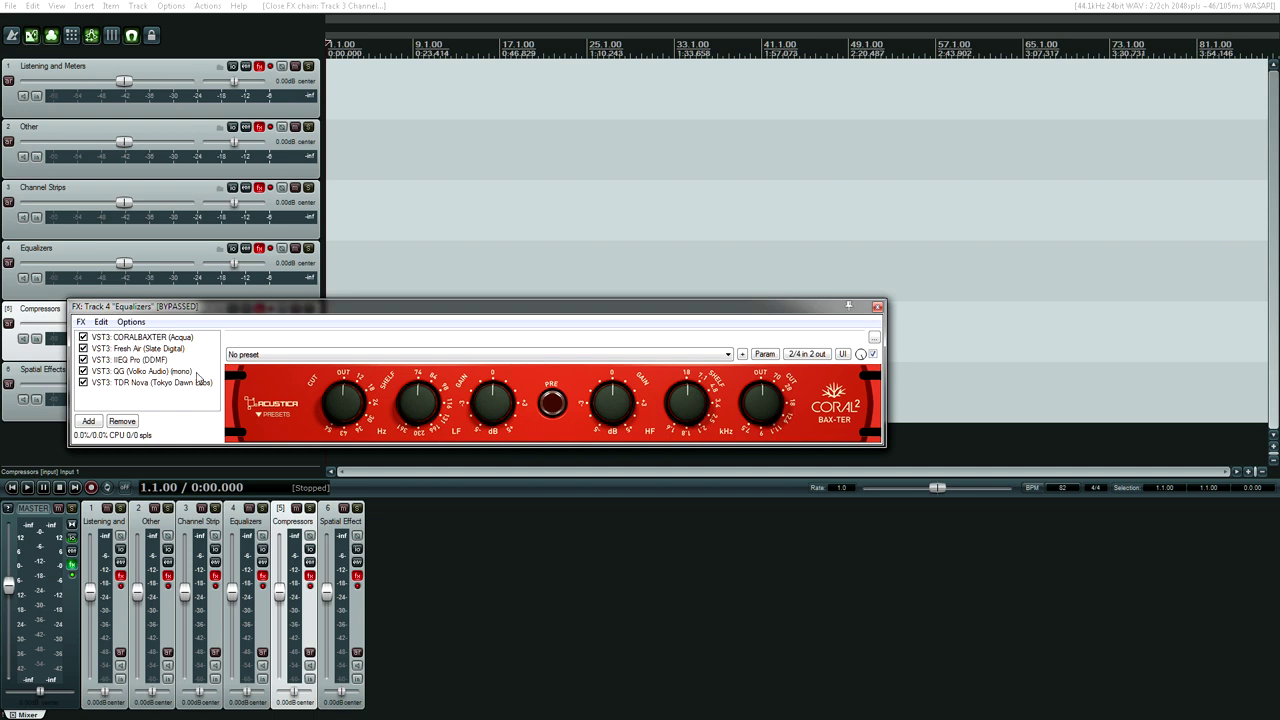
Display Slate Digital's Fresh Air, with Mid Air and High Air at 0.
{"action": "left_click", "coordinate": [166, 349]}
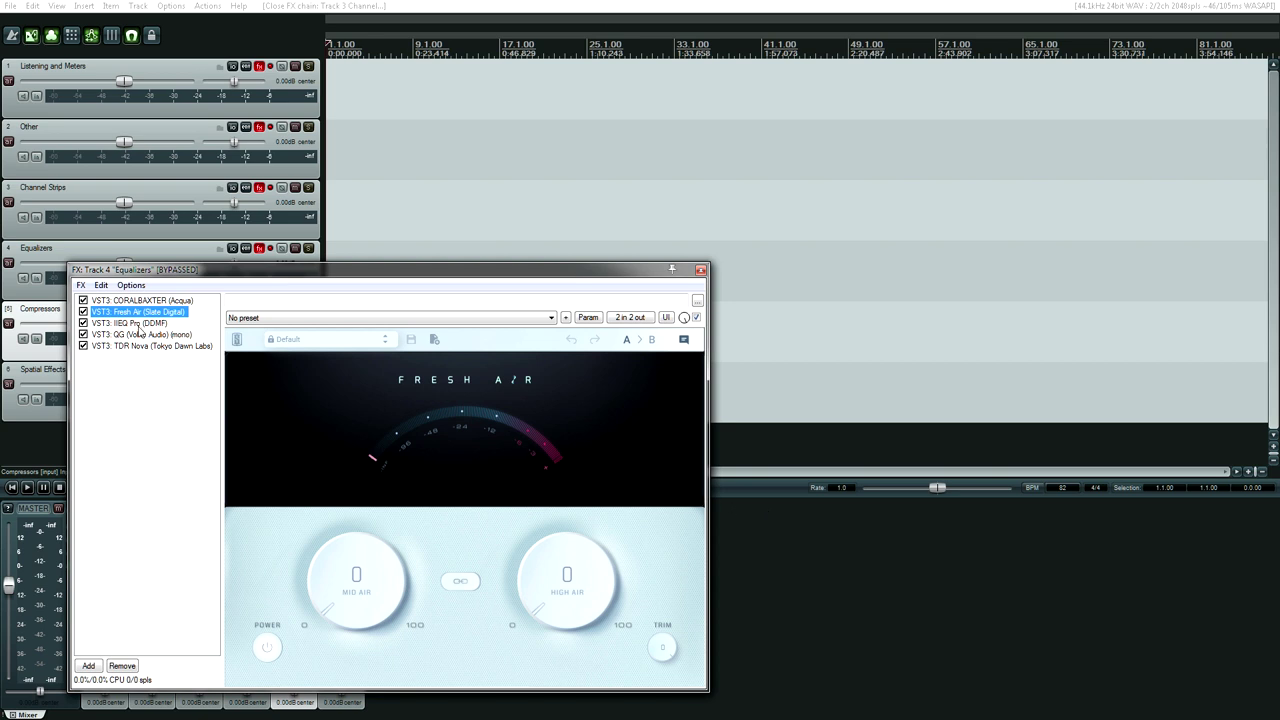
Display DDMF's IIEQ Pro, with Band 4 cutting -5.44 dB at 2134 Hz.
{"action": "left_click", "coordinate": [135, 323]}
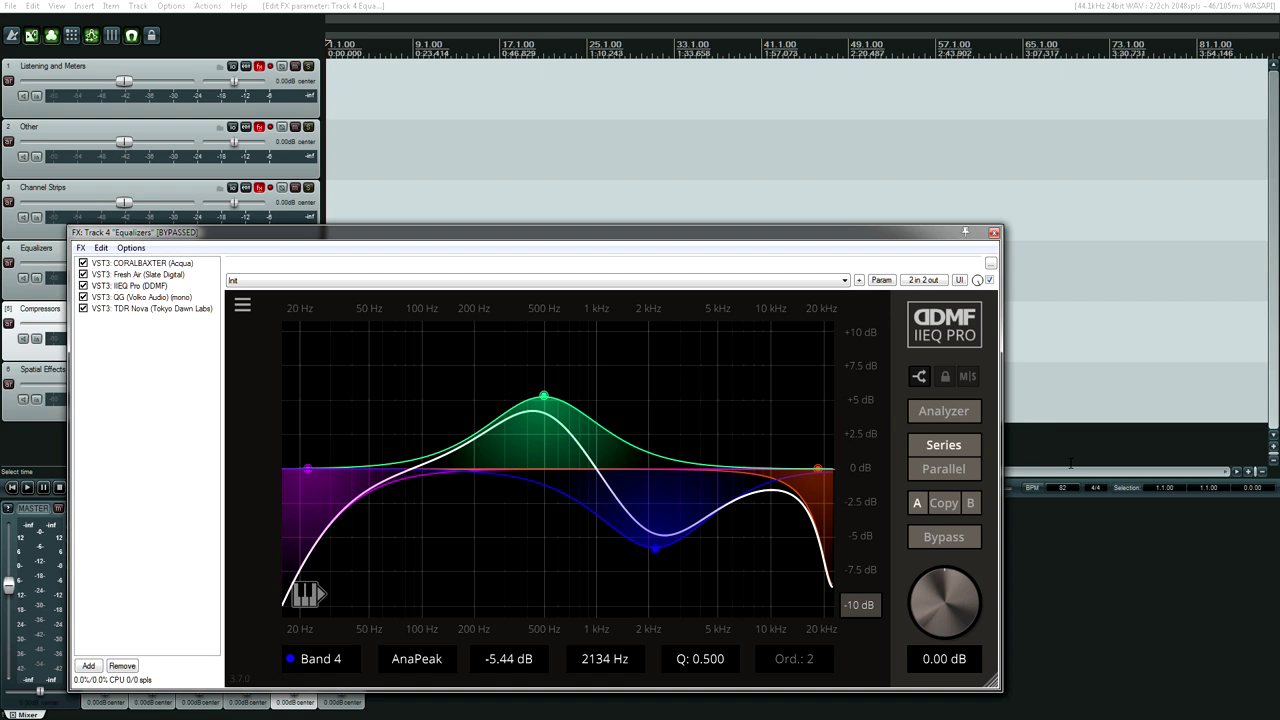
Display Volko Audio's QG graphic EQ, with all bands from 31Hz to 16kHz at 0.
{"action": "left_click", "coordinate": [141, 297]}
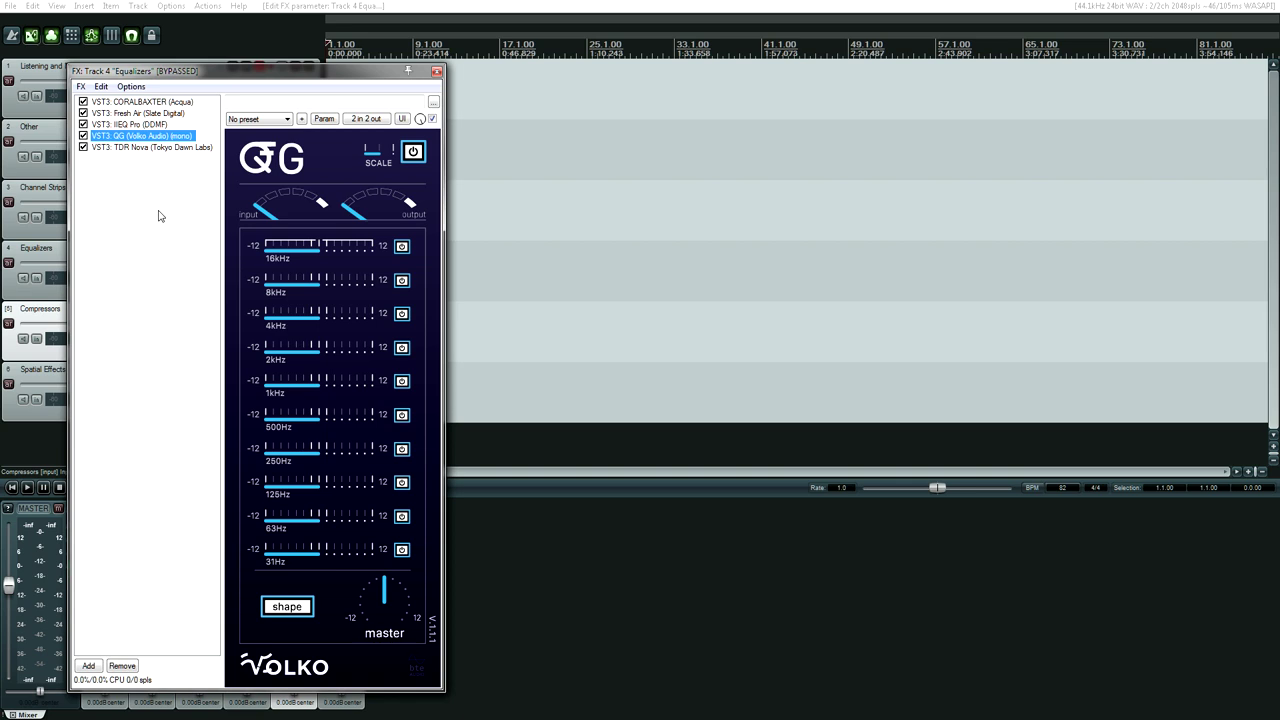
Show TDR Nova and enlarge the FX window to see the whole plugin.
{"action": "left_click", "coordinate": [146, 147]}
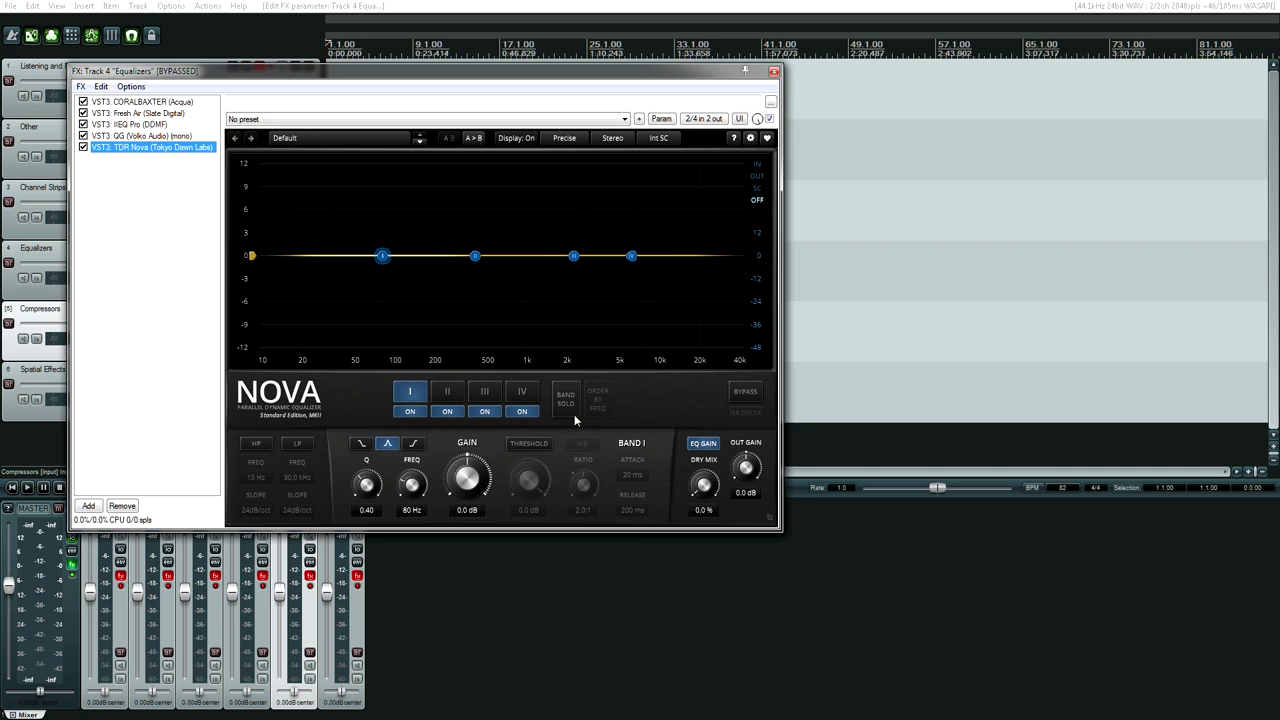
{"action": "left_click_drag", "start_coordinate": [772, 521], "coordinate": [935, 625]}
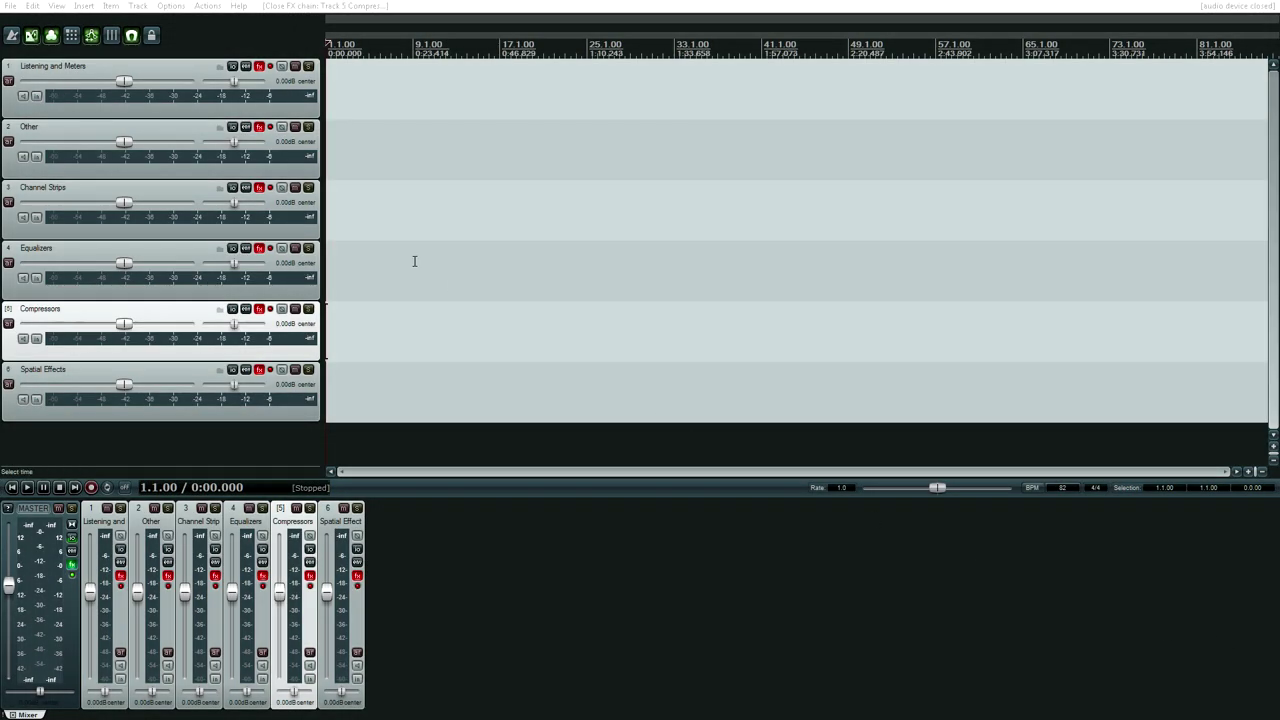
Open Track 5 'Compressors' FX chain and focus Arturia's Comp FET-76 interface.
{"action": "left_click", "coordinate": [259, 309]}
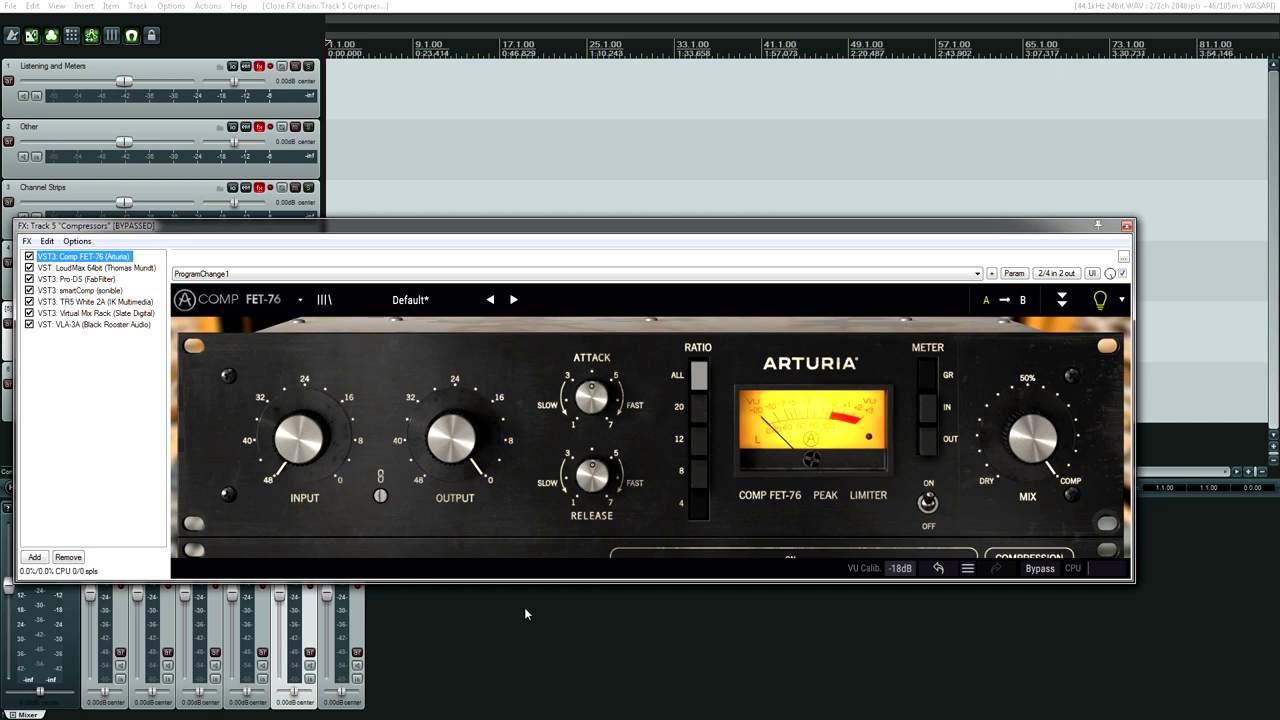
{"action": "left_click", "coordinate": [725, 458]}
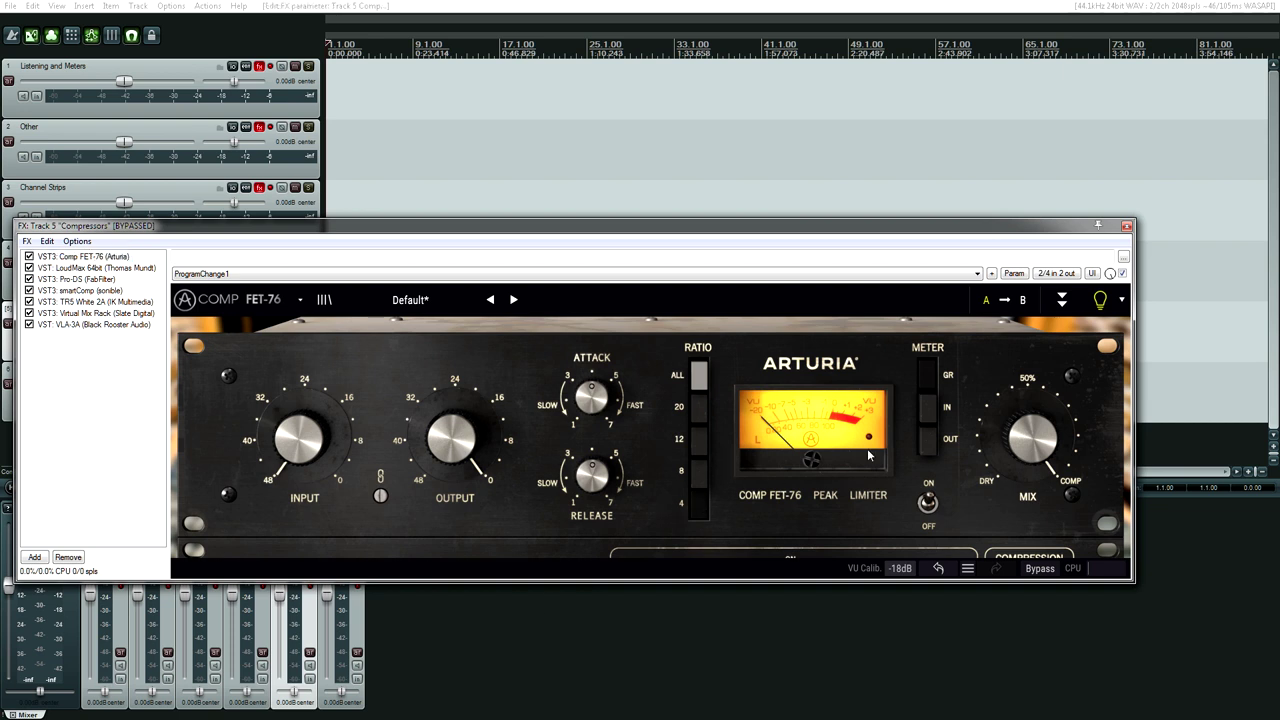
Expand Comp FET-76's advanced panel, adjust Compression Range, and set Detection Mode to MID ONLY.
{"action": "left_click", "coordinate": [1063, 302]}
{"action": "left_click_drag", "start_coordinate": [896, 176], "coordinate": [882, 118]}
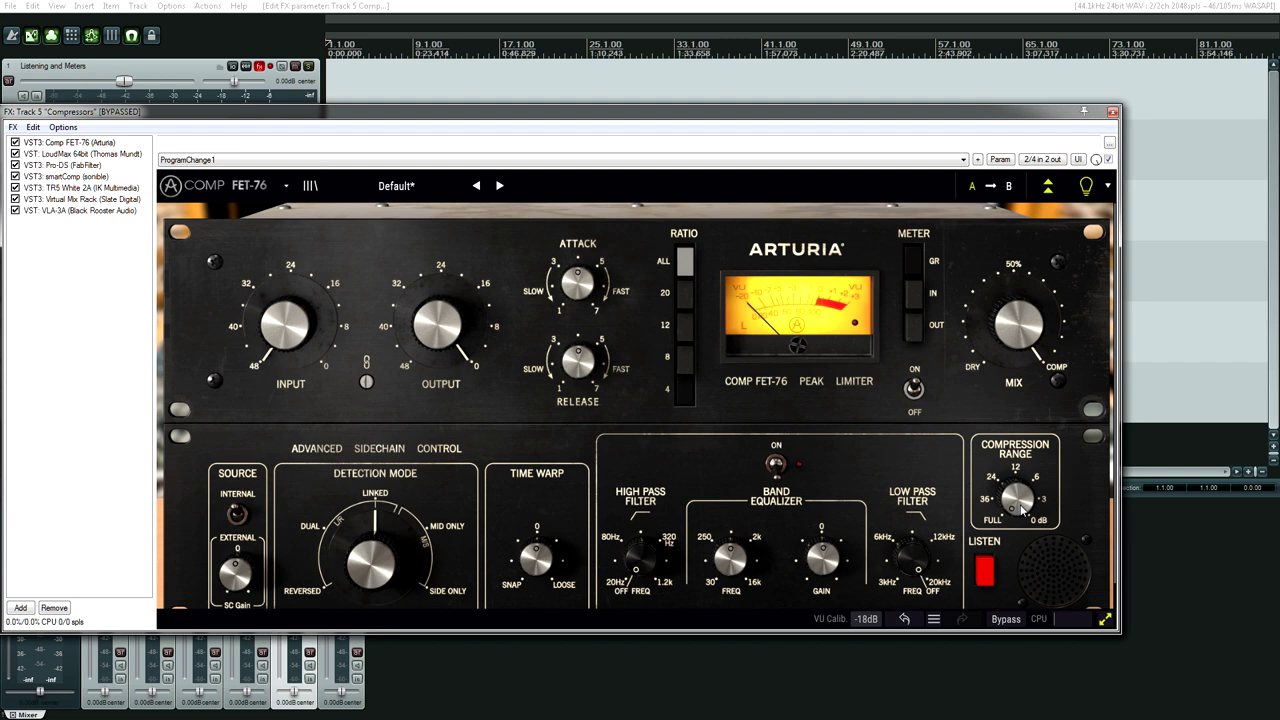
{"action": "left_click_drag", "start_coordinate": [1021, 510], "coordinate": [1021, 502]}
{"action": "mouse_move", "coordinate": [396, 575]}
{"action": "left_mouse_down"}
{"action": "mouse_move", "coordinate": [396, 535]}
{"action": "mouse_move", "coordinate": [396, 570]}
{"action": "mouse_move", "coordinate": [396, 535]}
{"action": "mouse_move", "coordinate": [383, 573]}
{"action": "left_mouse_up"}
Display LoudMax 64bit, then FabFilter Pro-DS on its Default Setting in the Compressors chain.
{"action": "left_click", "coordinate": [84, 154]}
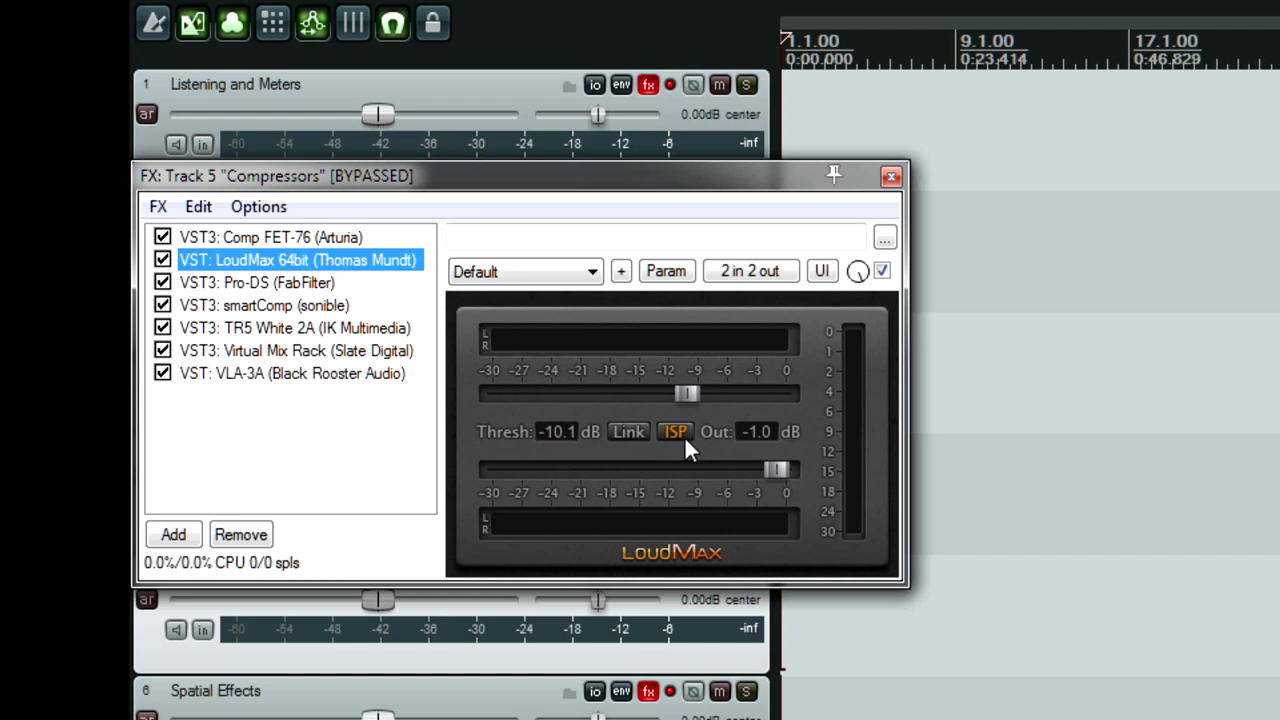
{"action": "left_click", "coordinate": [306, 283]}
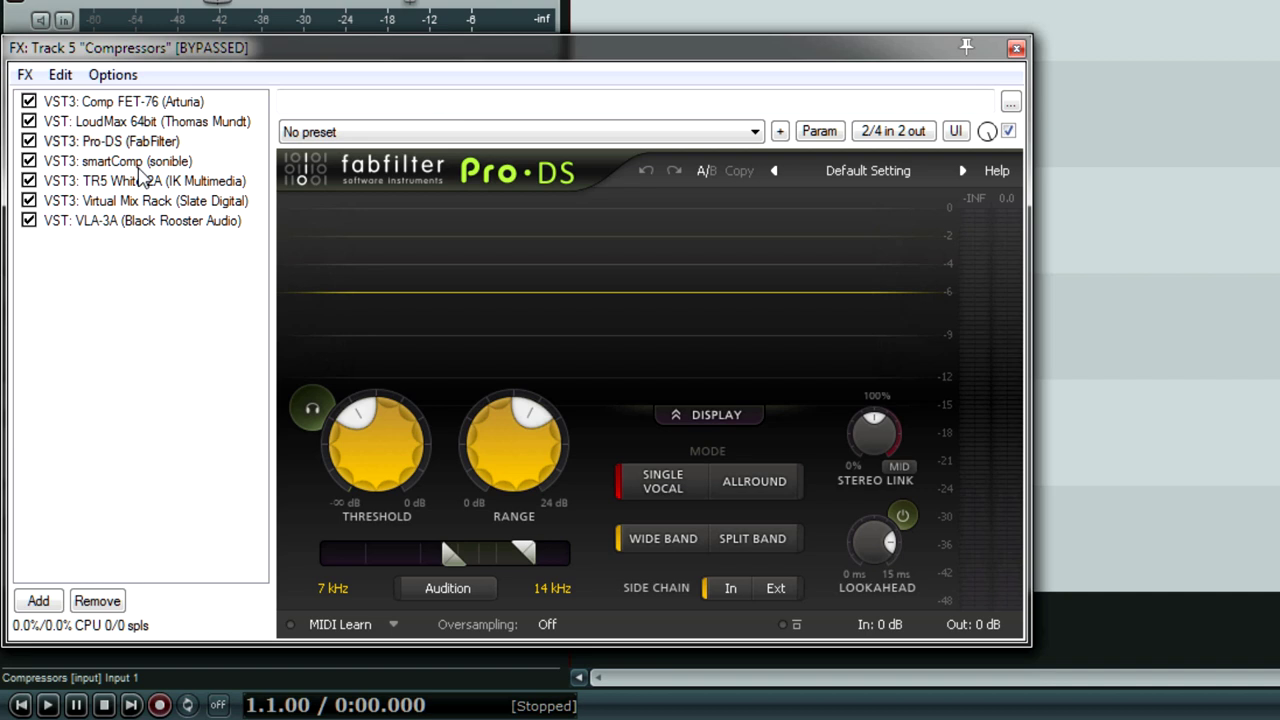
{"action": "left_click", "coordinate": [140, 162]}
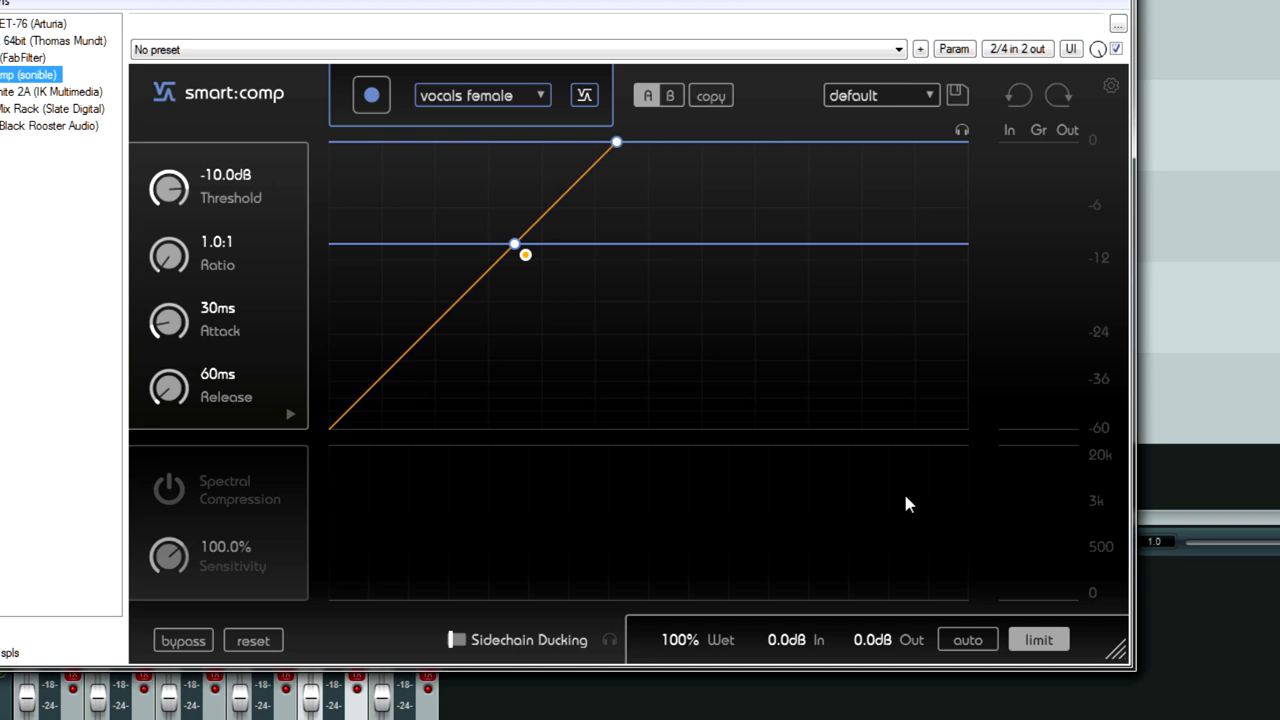
{"action": "left_click", "coordinate": [174, 505]}
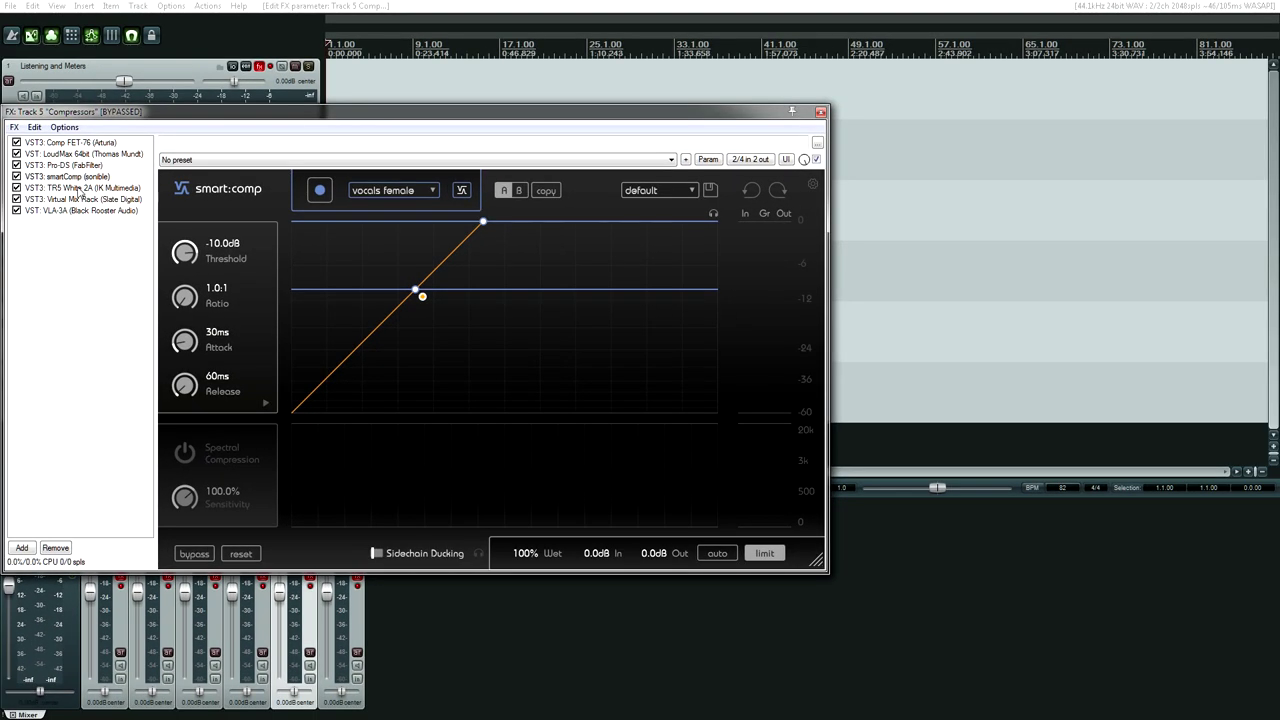
Show the TR5 White 2A compressor, briefly comparing it with smartComp.
{"action": "left_click", "coordinate": [78, 188]}
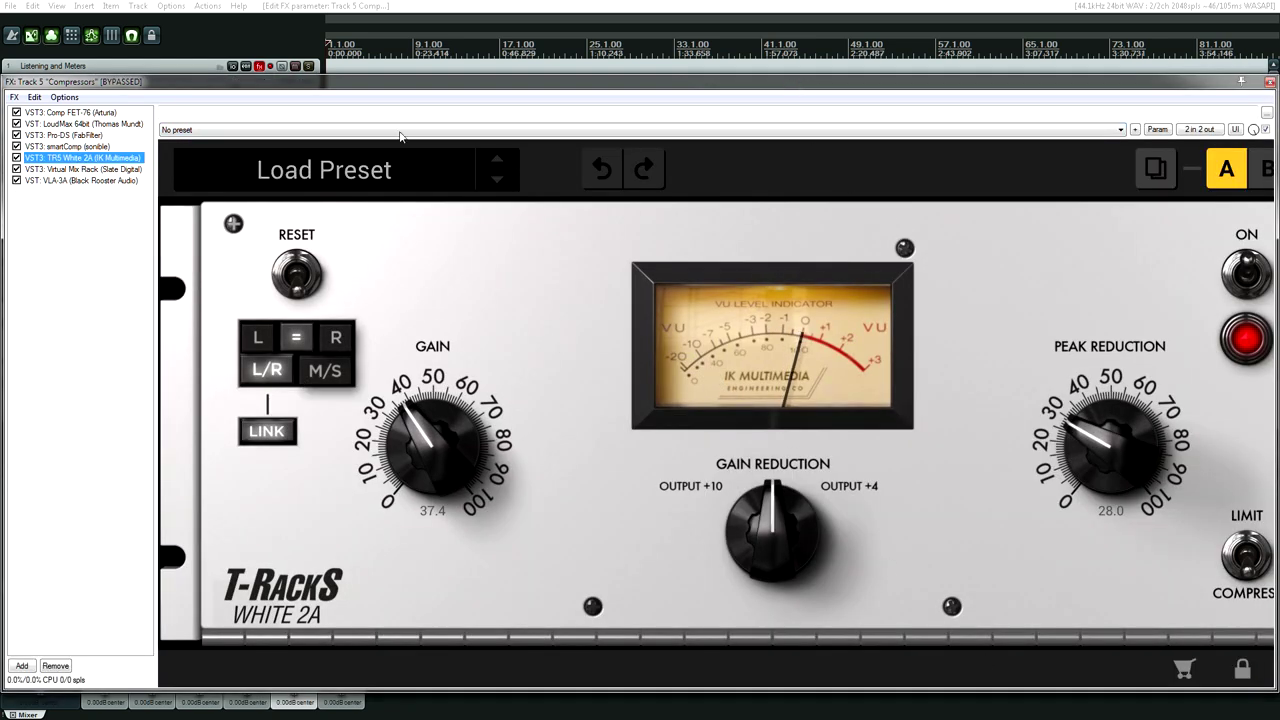
{"action": "left_click", "coordinate": [120, 147]}
{"action": "left_click", "coordinate": [135, 158]}
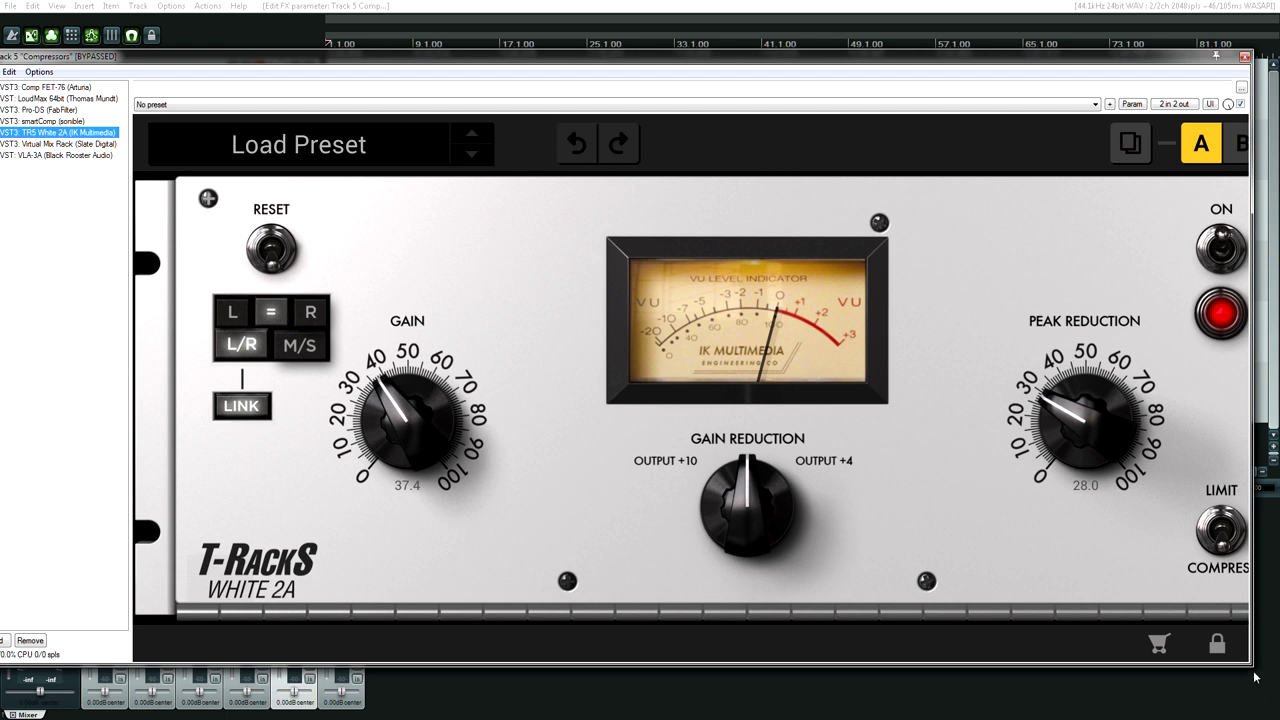
Shrink the FX window to reveal the mixer, stepping between smartComp and White 2A.
{"action": "left_click_drag", "start_coordinate": [1253, 665], "coordinate": [508, 355]}
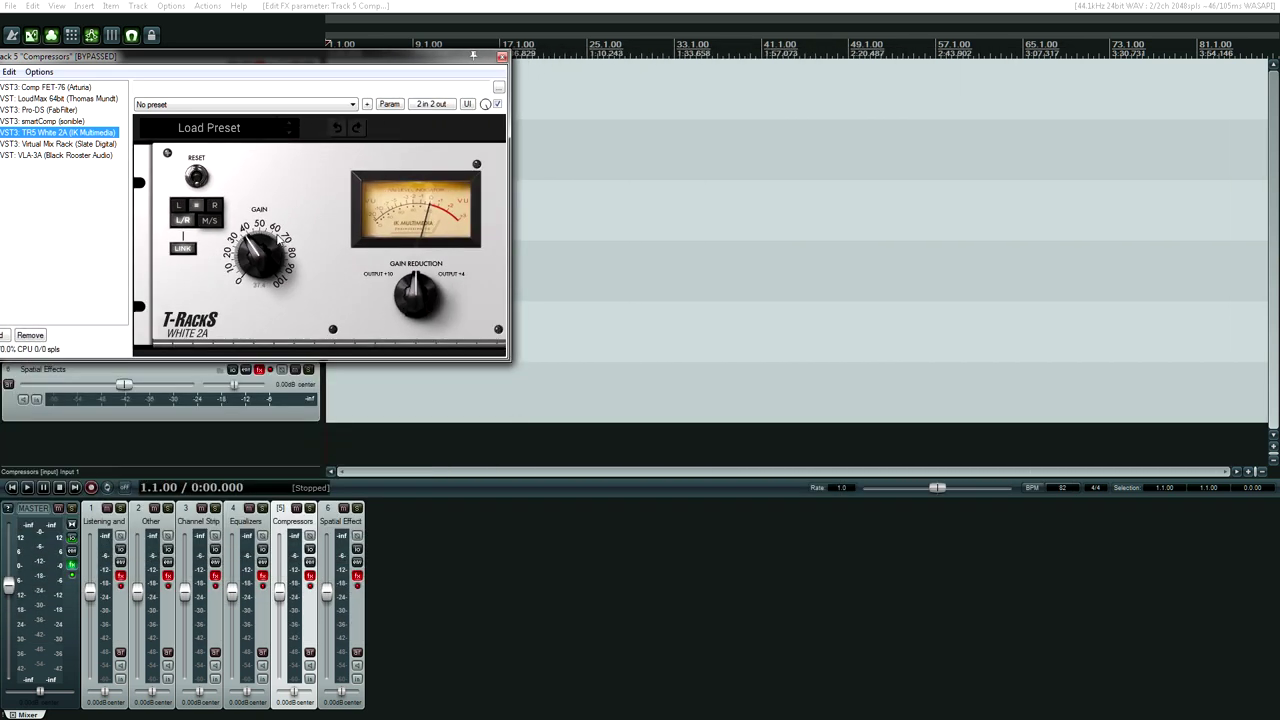
{"action": "key", "text": "Up"}
{"action": "key", "text": "Down"}
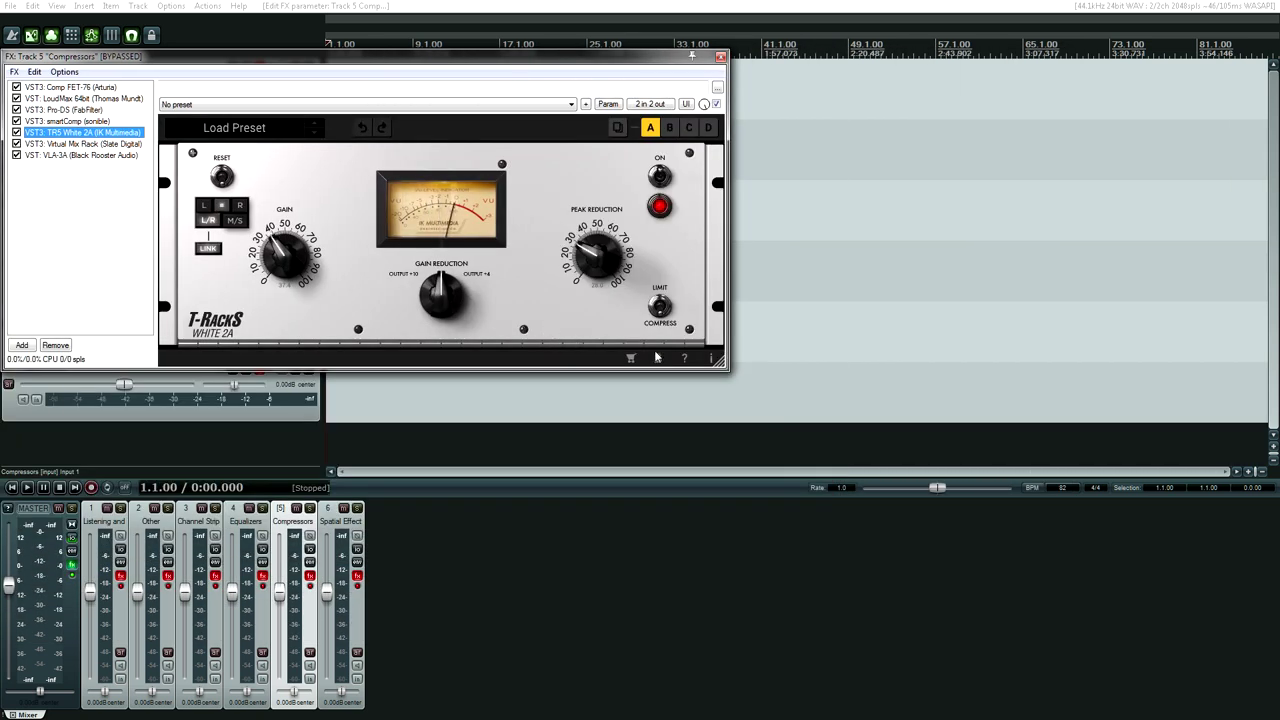
Drag the FX window larger so White 2A (Gain 37.4, Peak Reduction 28.0) scales up.
{"action": "left_click_drag", "start_coordinate": [728, 364], "coordinate": [1062, 518]}
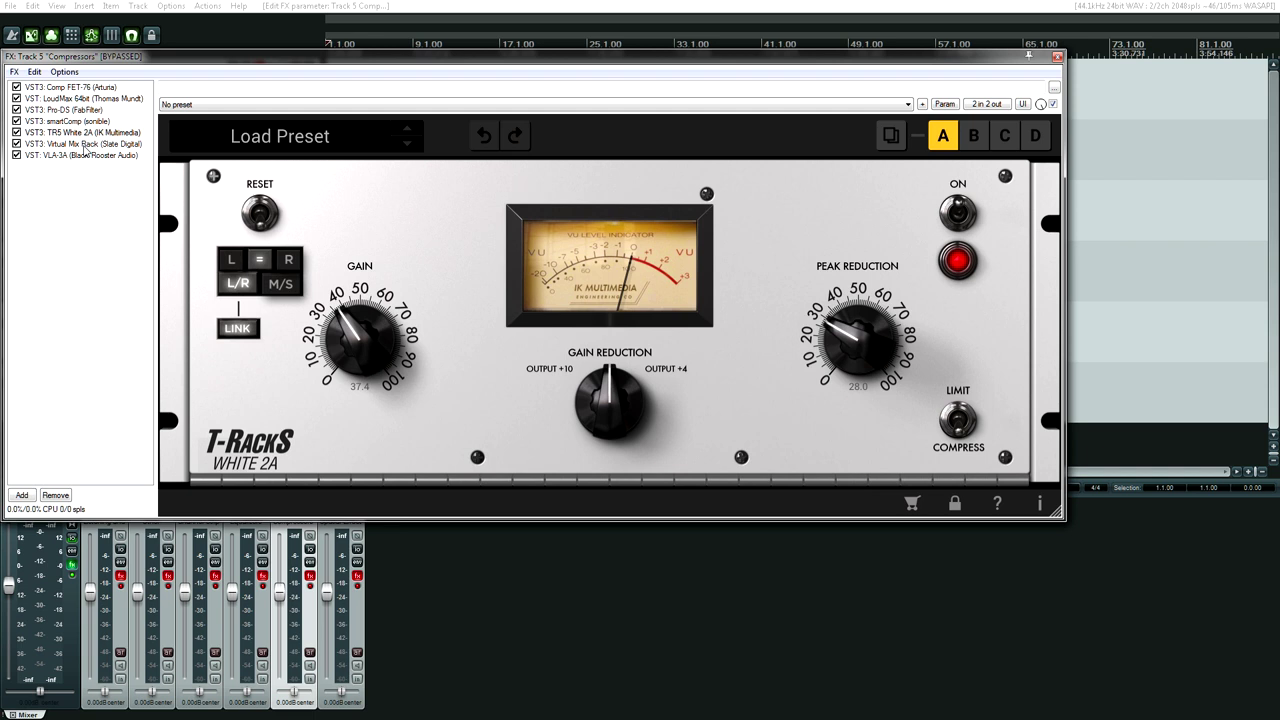
Show Slate Virtual Mix Rack and set The Monster's Mix knob to 51.2%.
{"action": "left_click", "coordinate": [85, 144]}
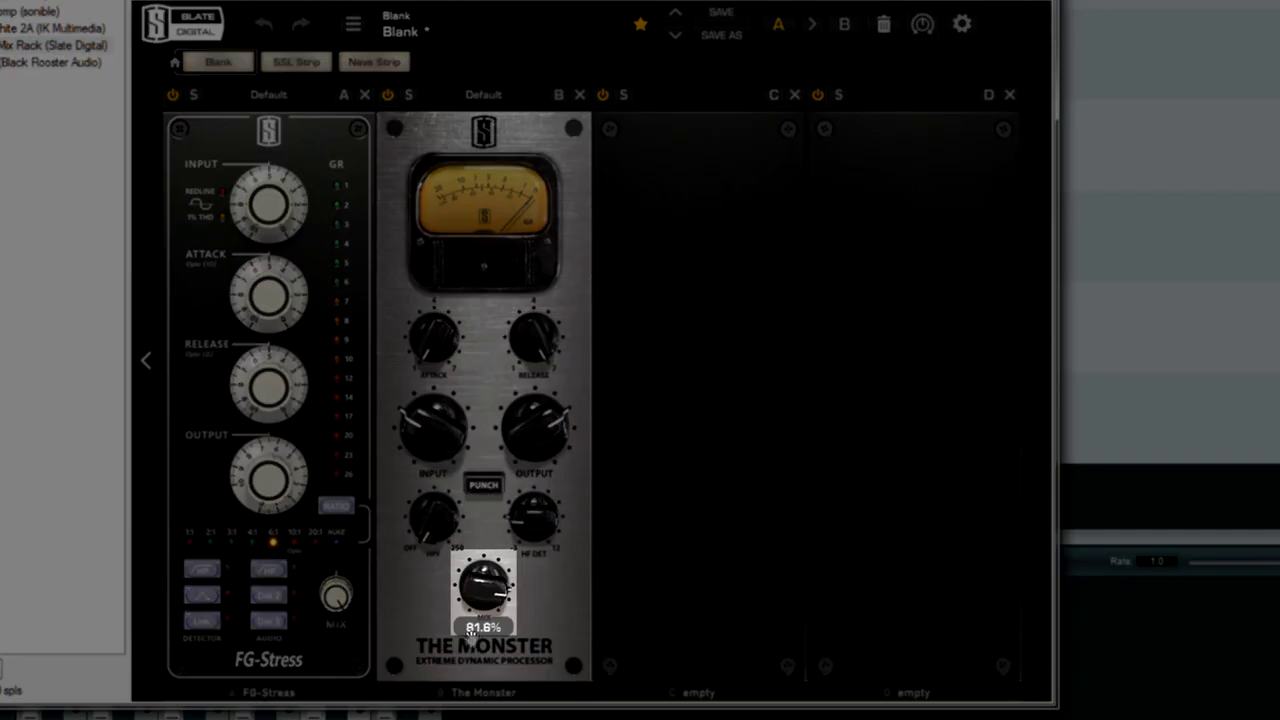
{"action": "left_click_drag", "start_coordinate": [484, 585], "coordinate": [484, 568]}
{"action": "left_click_drag", "start_coordinate": [473, 713], "coordinate": [474, 719]}
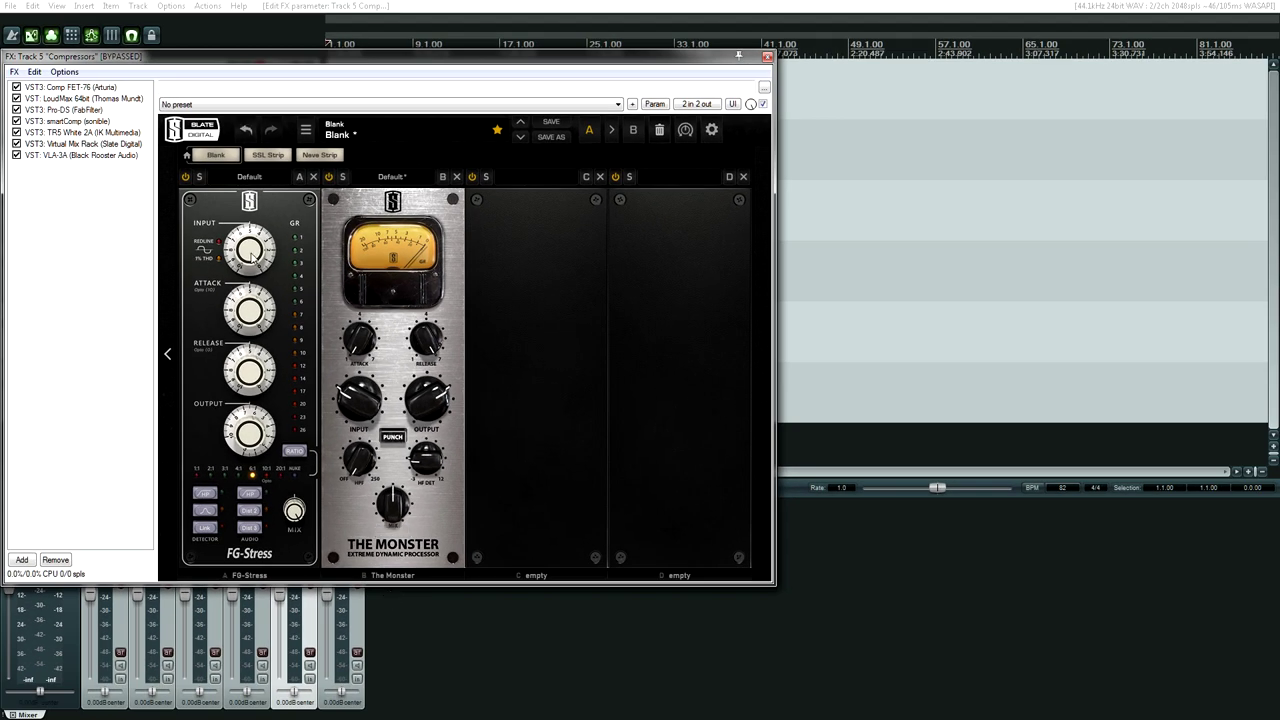
Show the VLA-3A, move the FX window, and compare it with Virtual Mix Rack.
{"action": "left_click", "coordinate": [76, 158]}
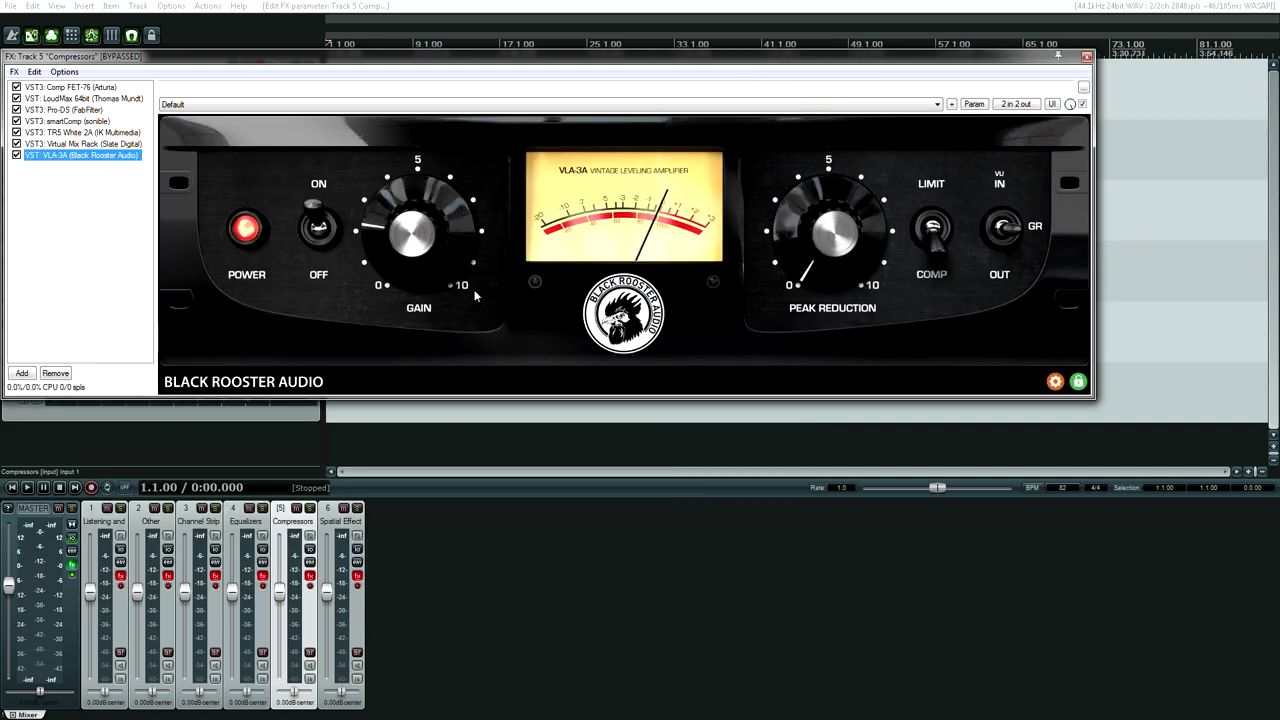
{"action": "left_click_drag", "start_coordinate": [475, 62], "coordinate": [492, 145]}
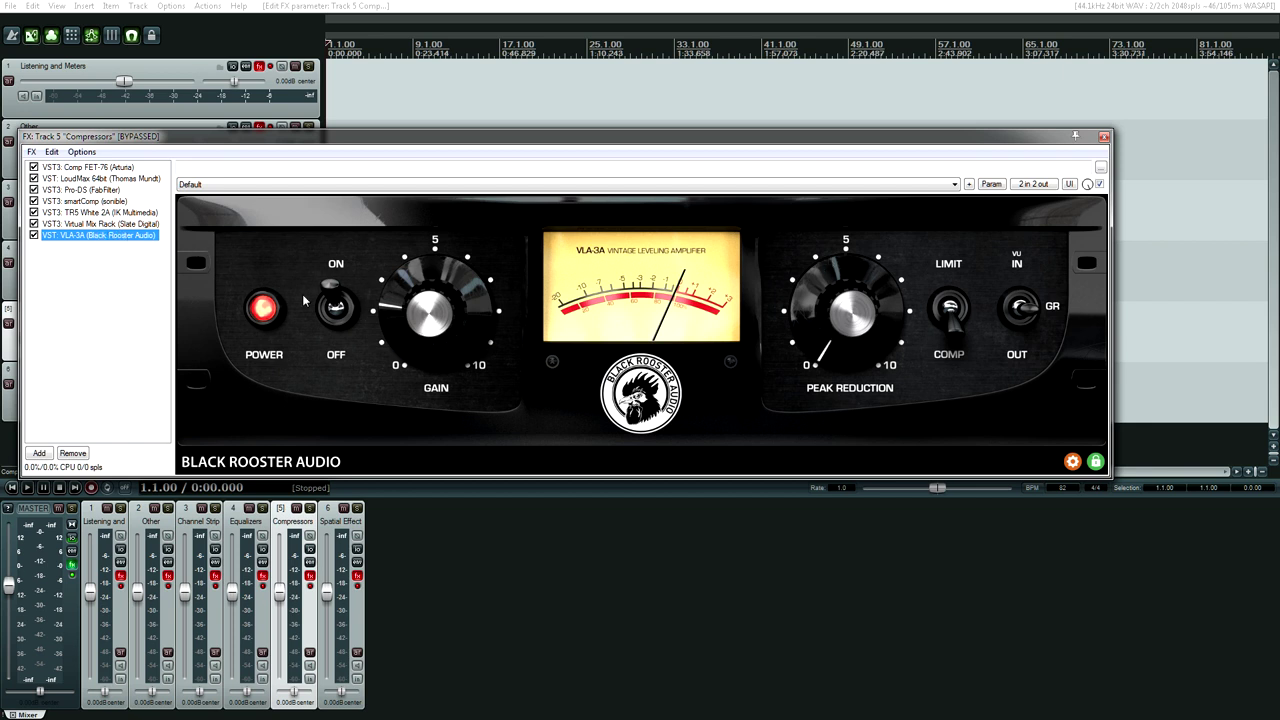
{"action": "left_click", "coordinate": [124, 224]}
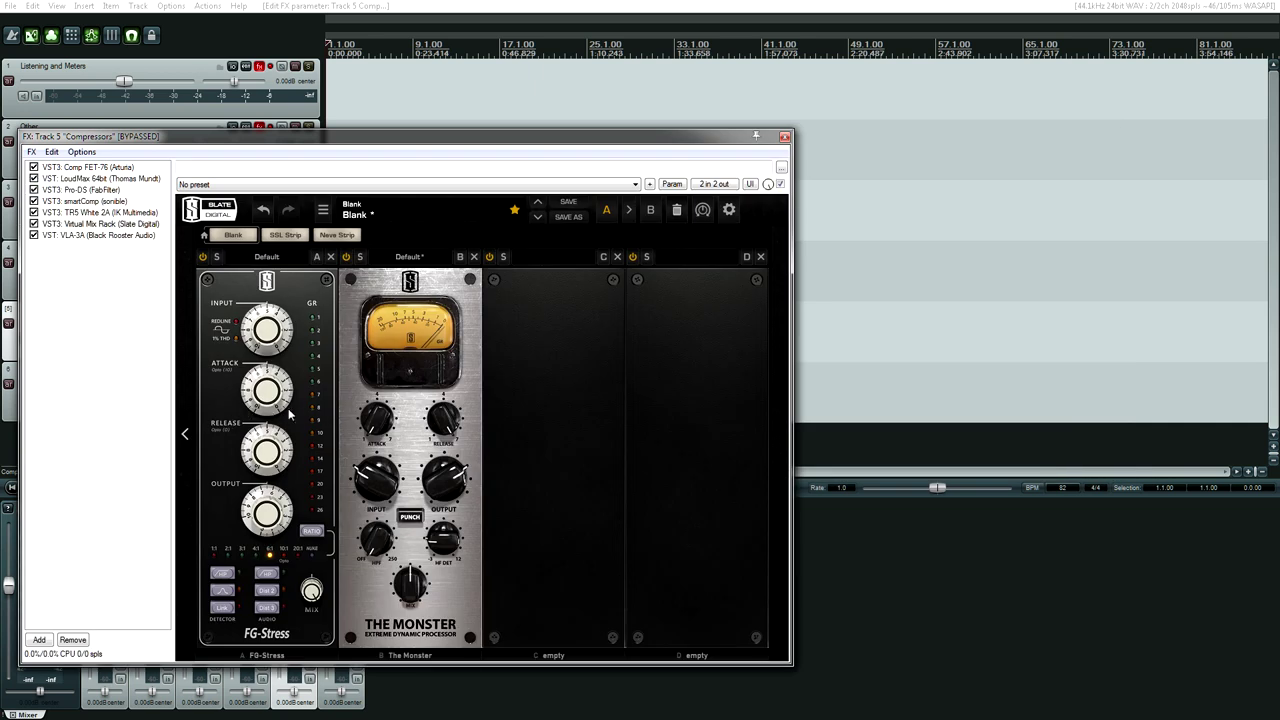
{"action": "left_click", "coordinate": [130, 235]}
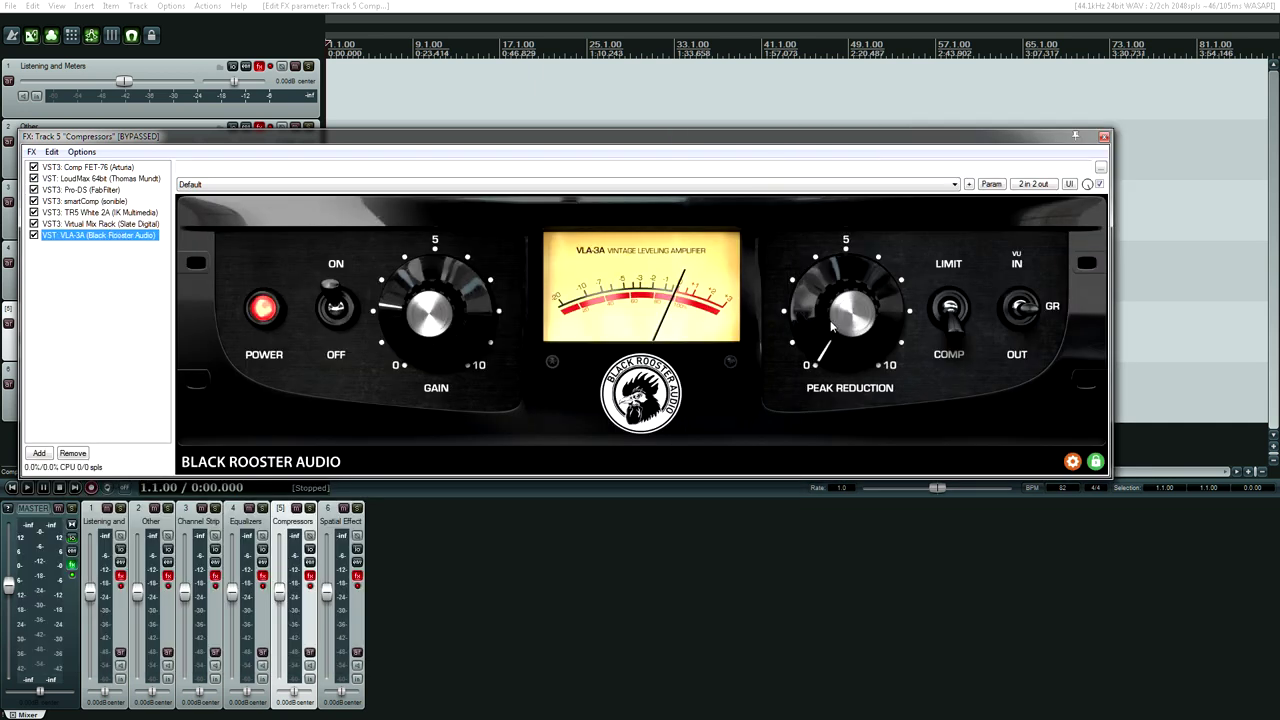
{"action": "left_click", "coordinate": [100, 224]}
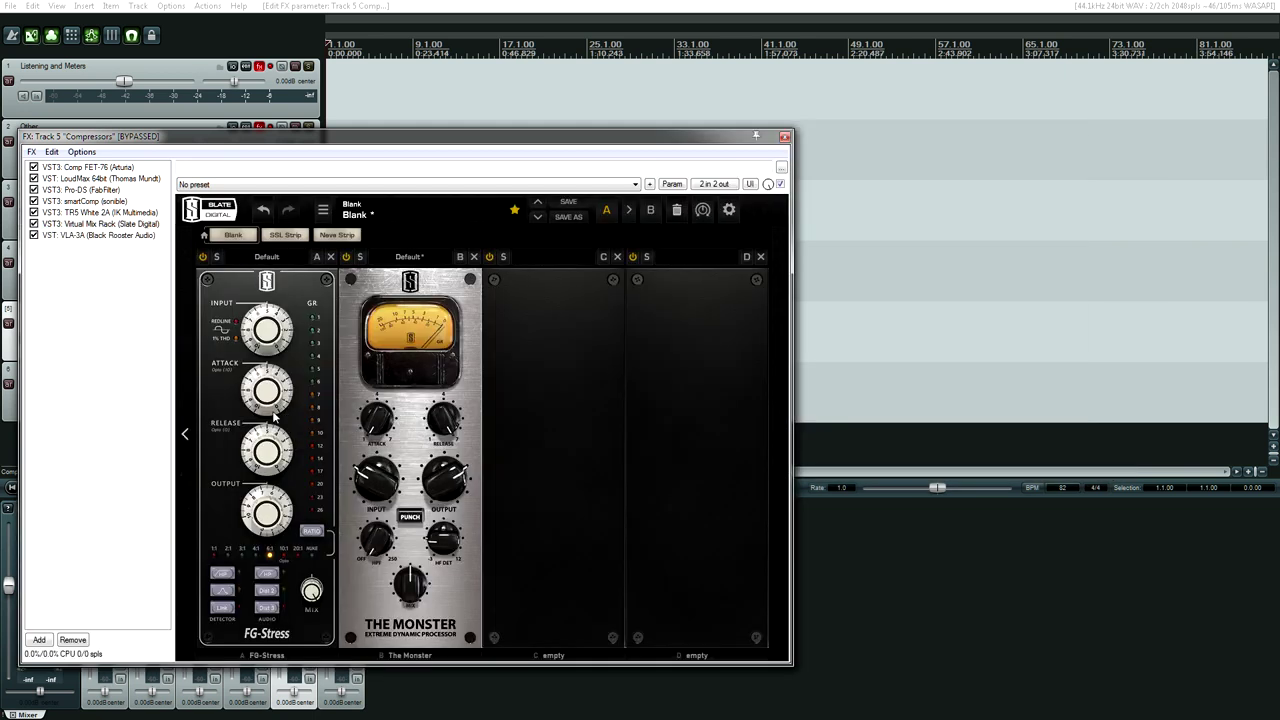
{"action": "left_click", "coordinate": [103, 237]}
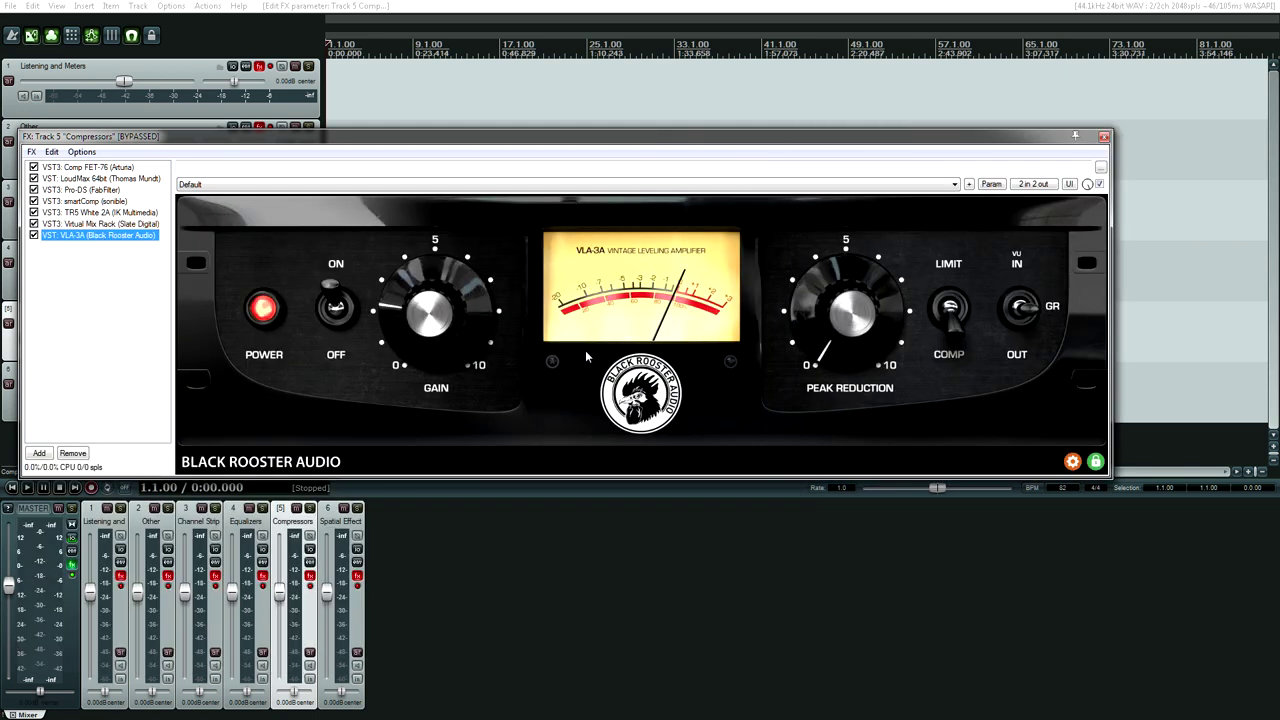
Flip VLA-3A to LIMIT and back to COMP, then toggle POWER, ending powered on.
{"action": "left_click", "coordinate": [951, 314]}
{"action": "left_click", "coordinate": [951, 312]}
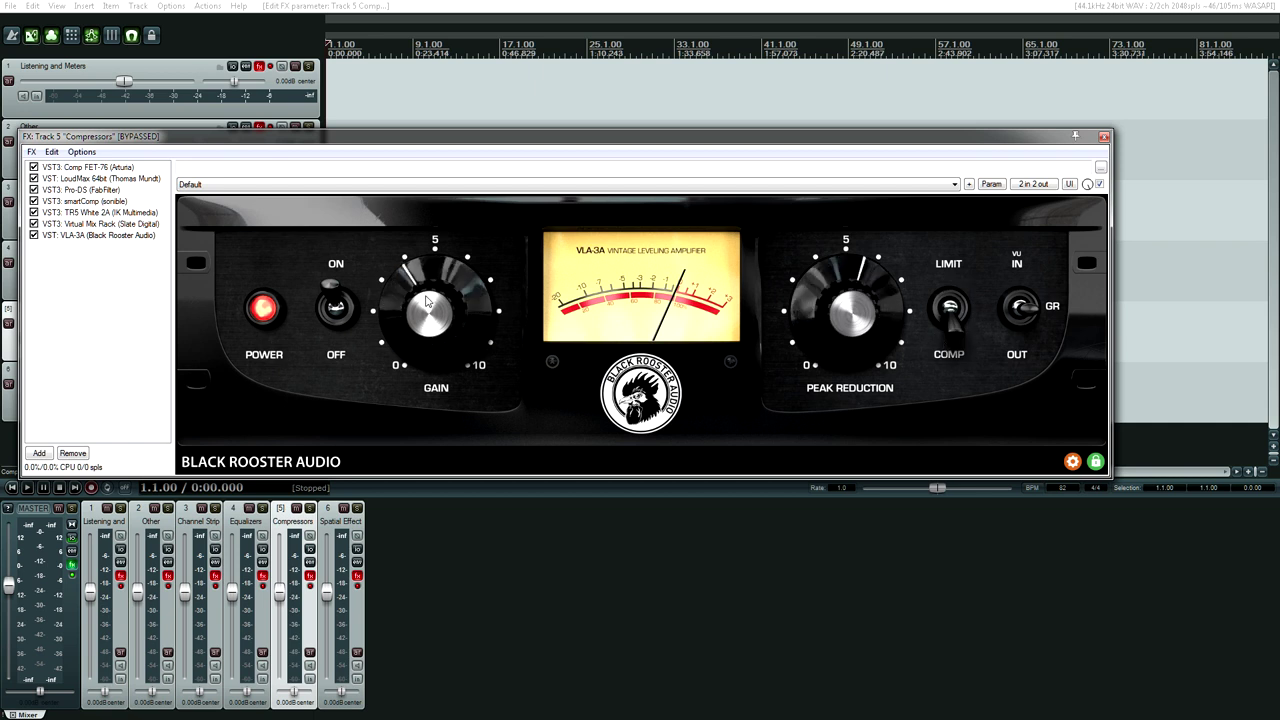
{"action": "left_click", "coordinate": [259, 316]}
{"action": "left_click", "coordinate": [334, 300]}
{"action": "left_click", "coordinate": [331, 355]}
{"action": "left_click", "coordinate": [273, 315]}
{"action": "double_click", "coordinate": [273, 315]}
{"action": "left_click", "coordinate": [275, 318]}
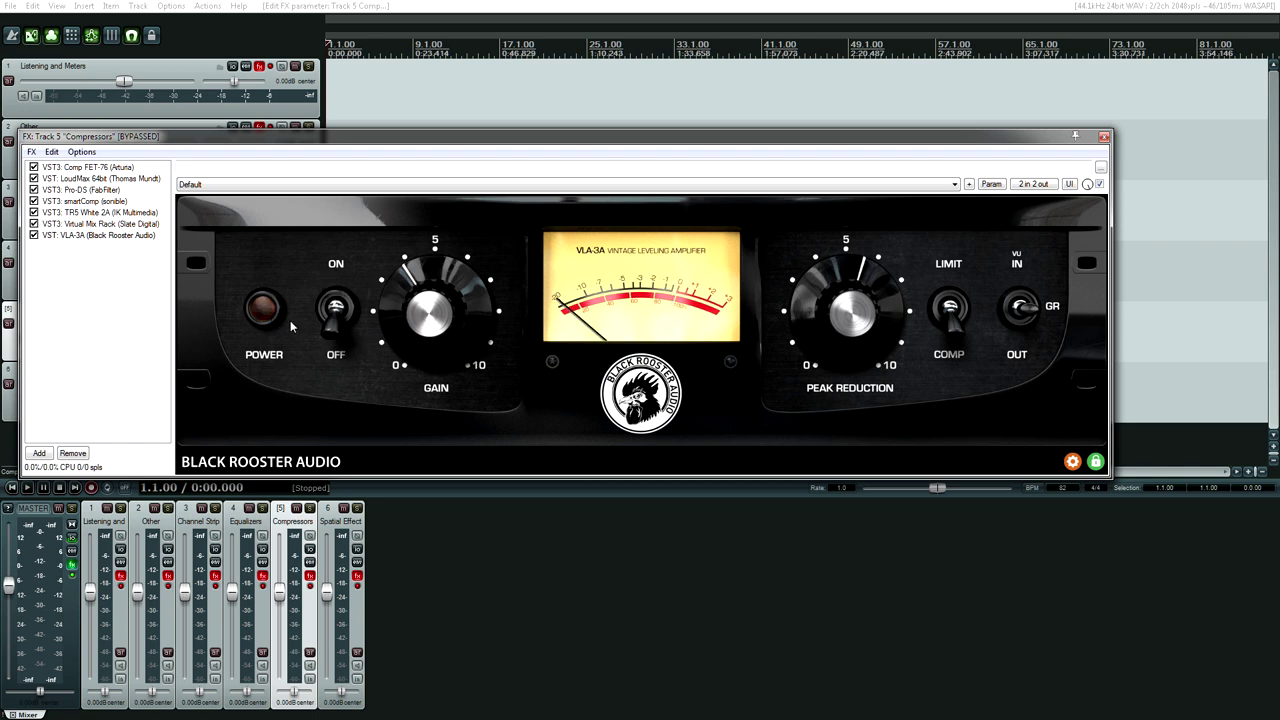
{"action": "left_click", "coordinate": [336, 280]}
{"action": "left_click", "coordinate": [340, 358]}
{"action": "left_click", "coordinate": [349, 272]}
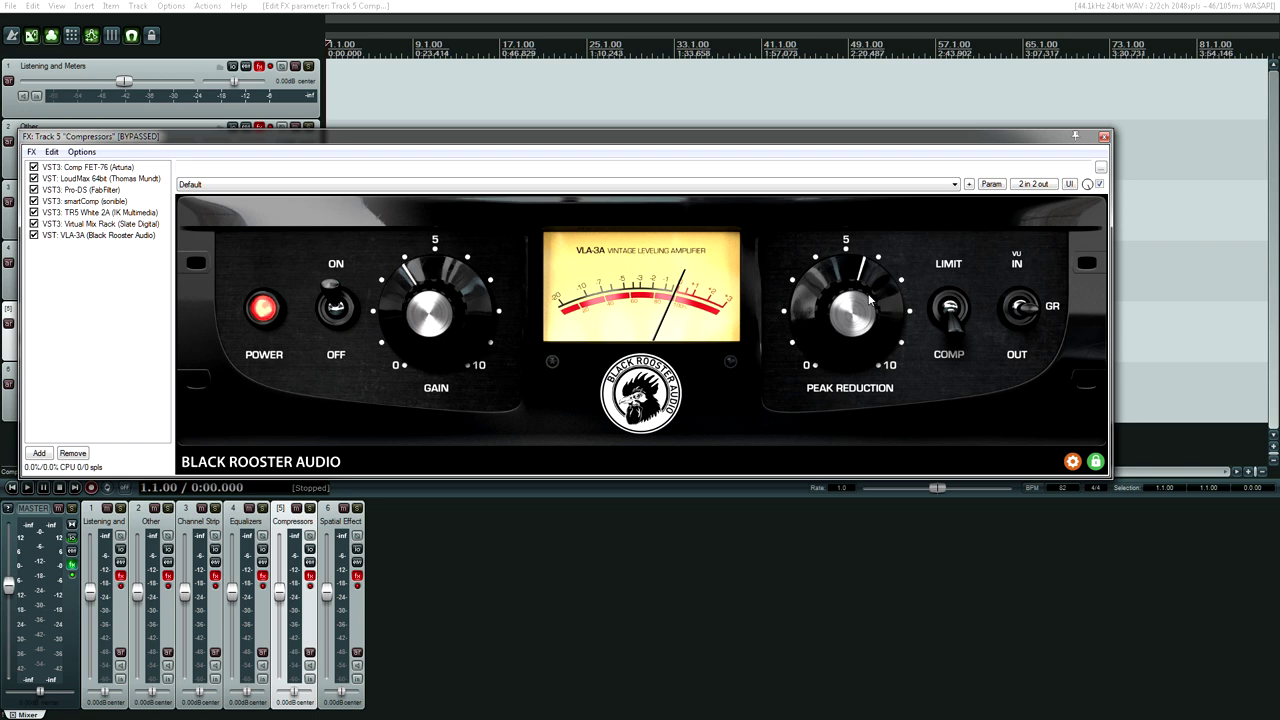
Set the VLA-3A GUI size to M (100%), then to L (110%).
{"action": "left_click", "coordinate": [1072, 462]}
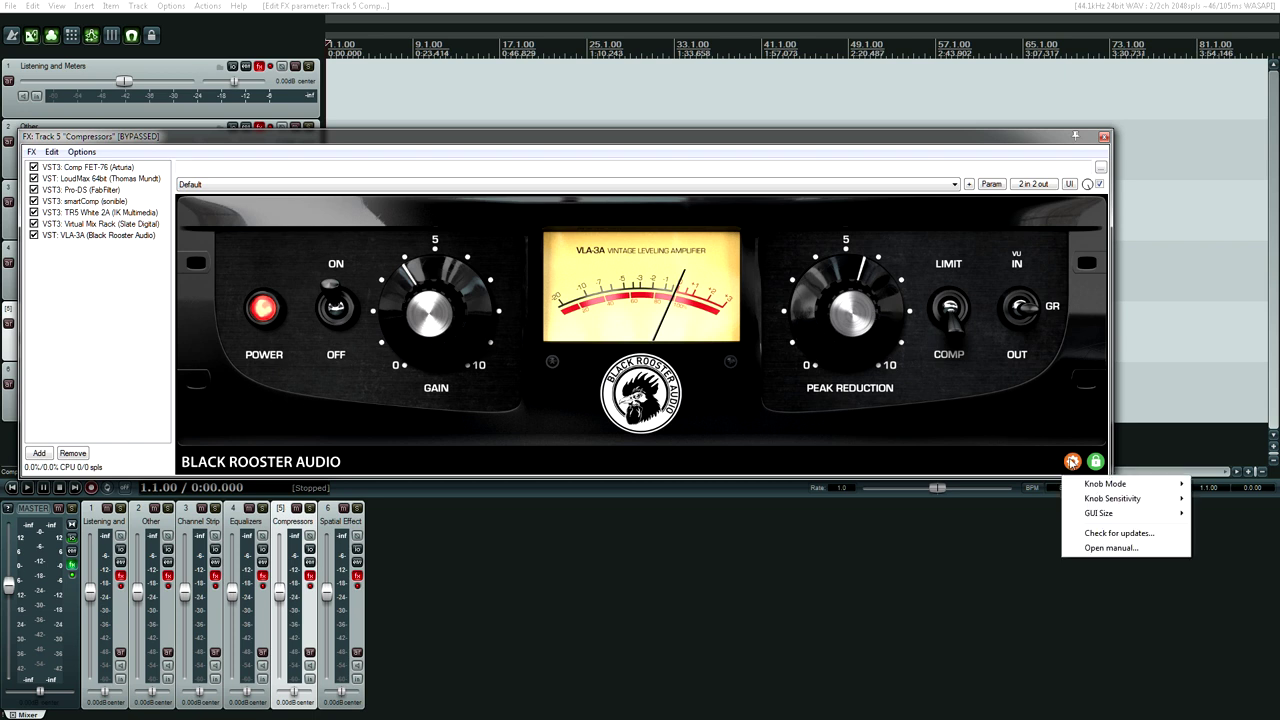
{"action": "mouse_move", "coordinate": [1147, 520]}
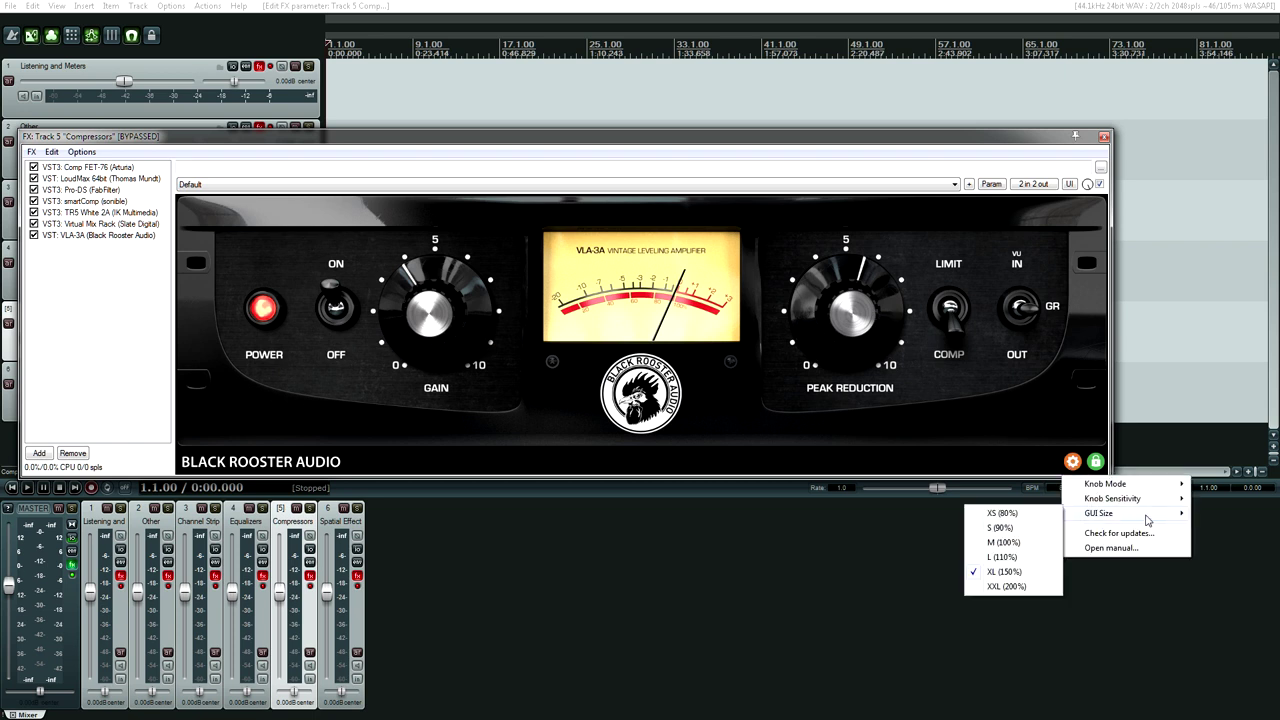
{"action": "left_click", "coordinate": [1030, 545]}
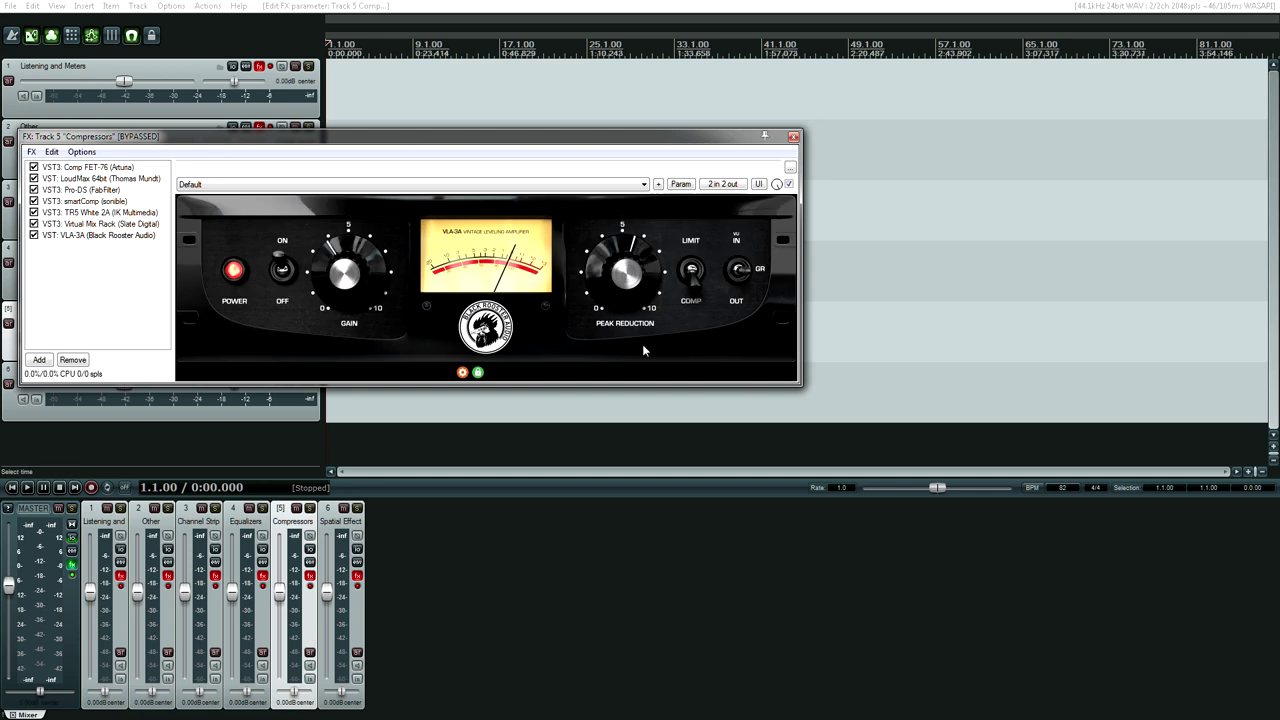
{"action": "left_click", "coordinate": [462, 372]}
{"action": "mouse_move", "coordinate": [505, 420]}
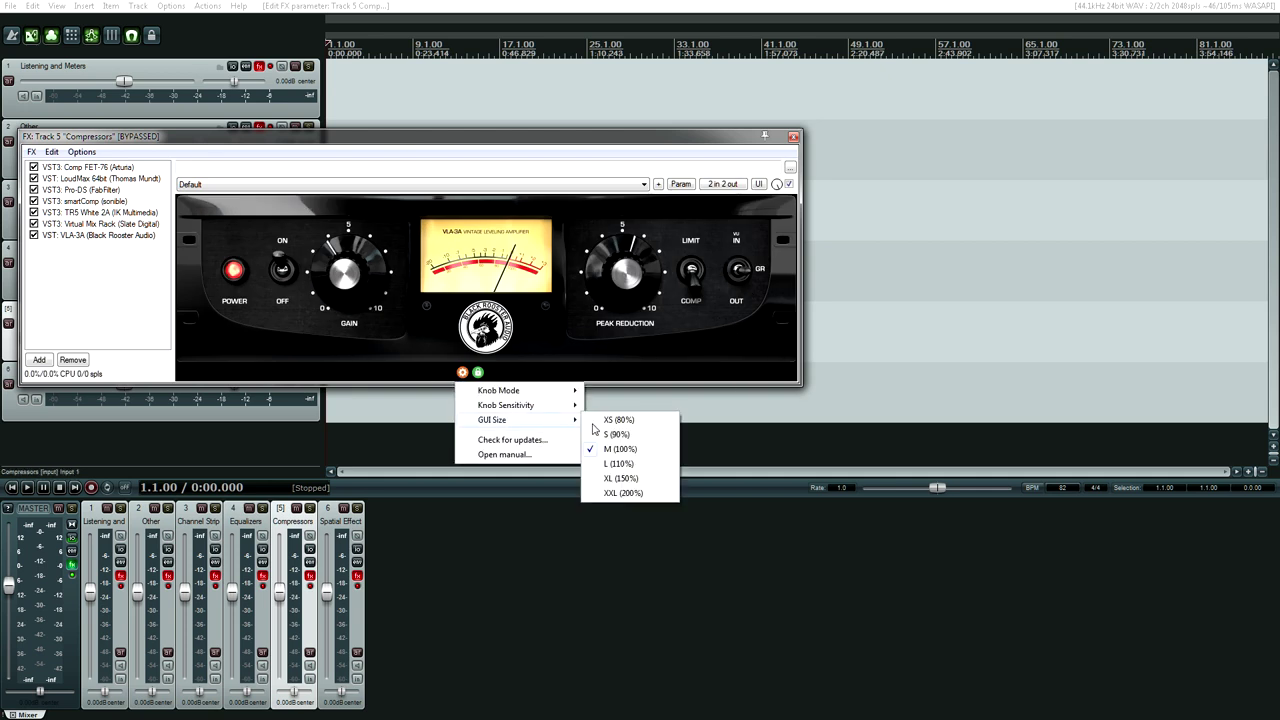
{"action": "left_click", "coordinate": [636, 469]}
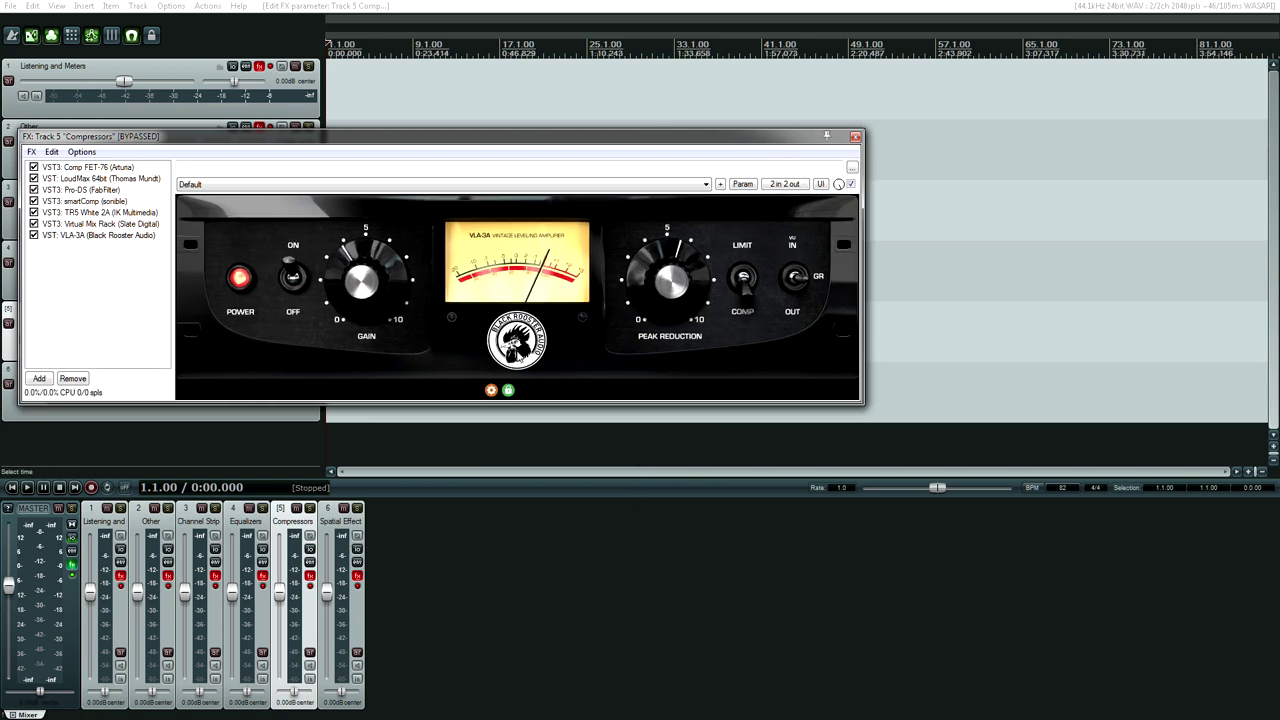
Enlarge the VLA-3A GUI further, reposition the window, then set it to XL (150%).
{"action": "left_click", "coordinate": [492, 392]}
{"action": "mouse_move", "coordinate": [546, 444]}
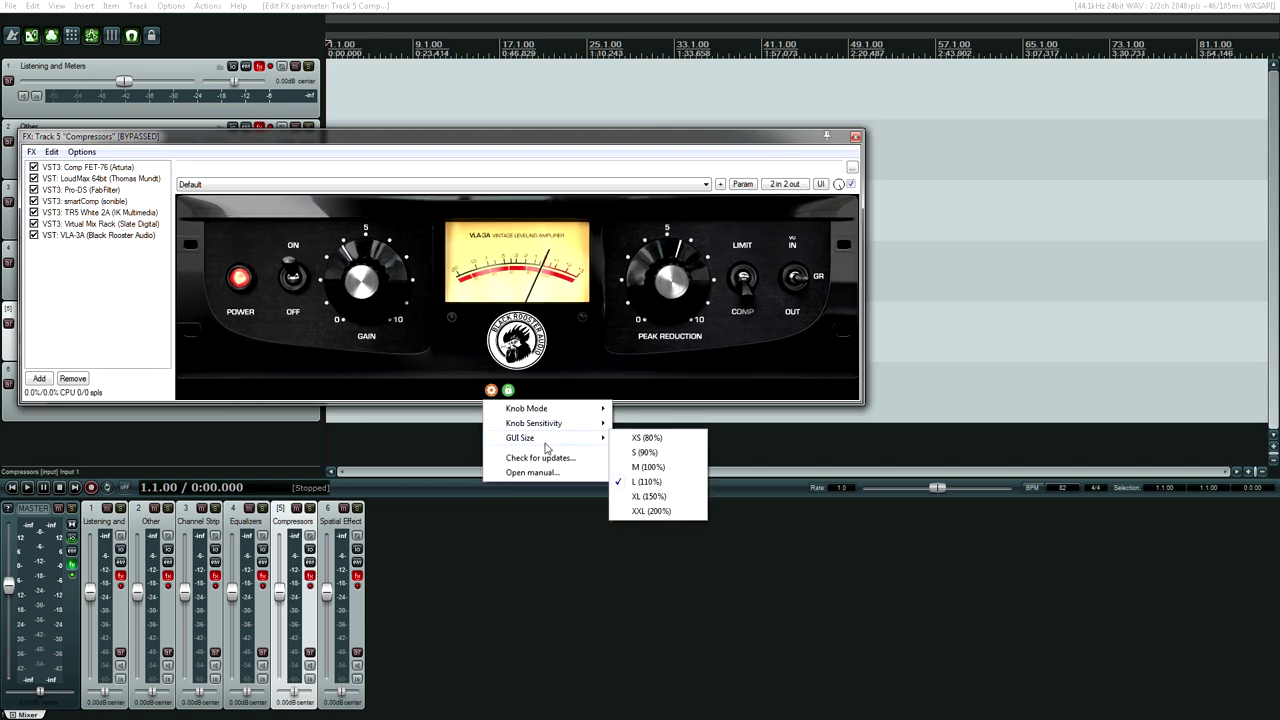
{"action": "left_click", "coordinate": [655, 517]}
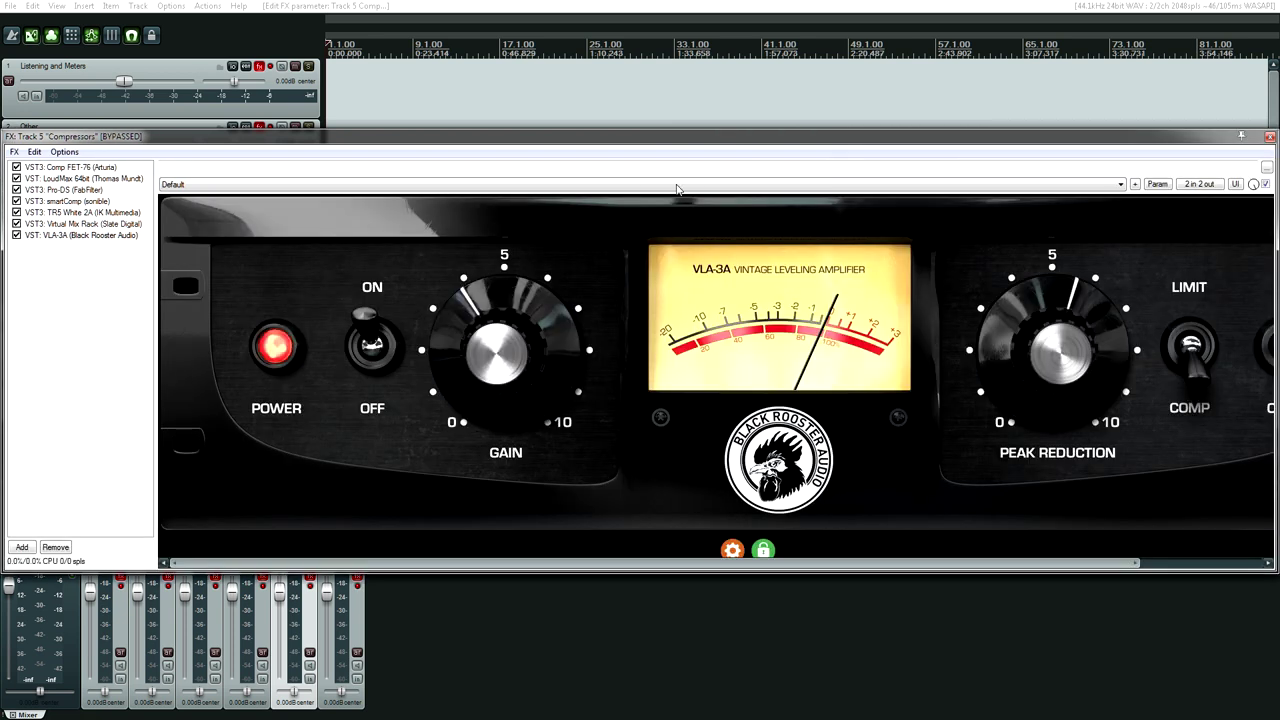
{"action": "left_click_drag", "start_coordinate": [685, 146], "coordinate": [543, 117]}
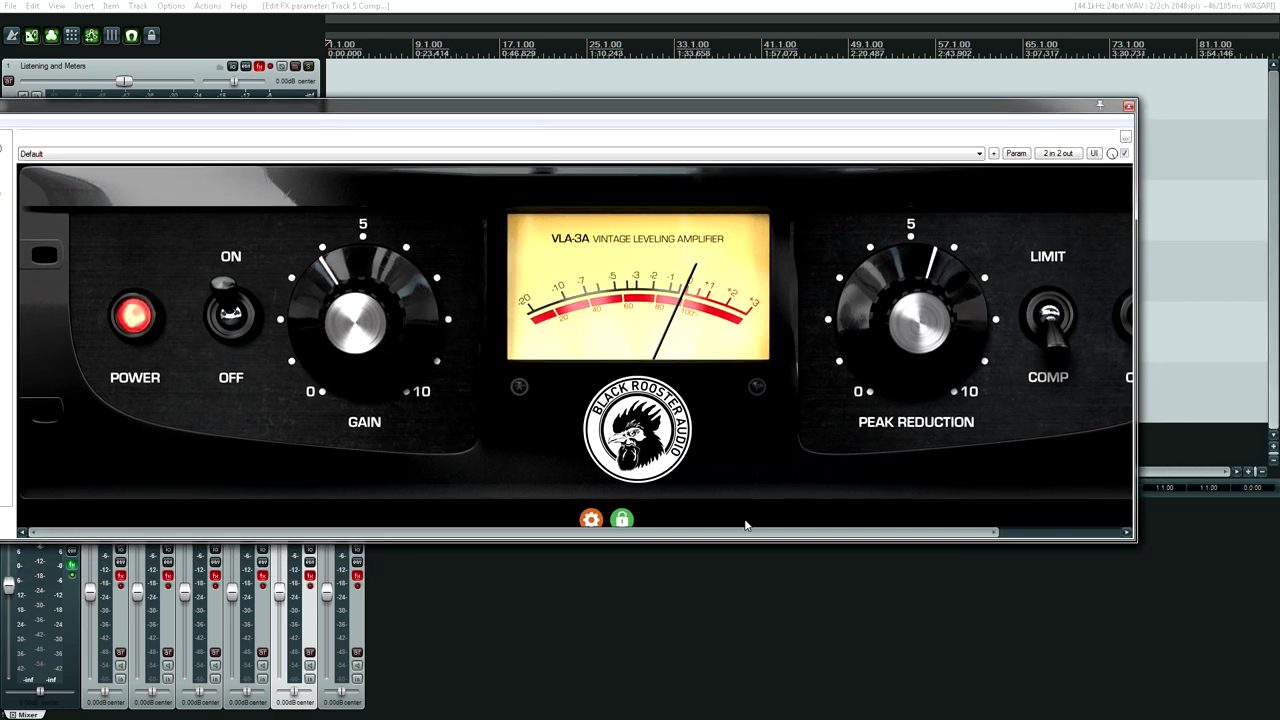
{"action": "left_click_drag", "start_coordinate": [750, 532], "coordinate": [900, 530]}
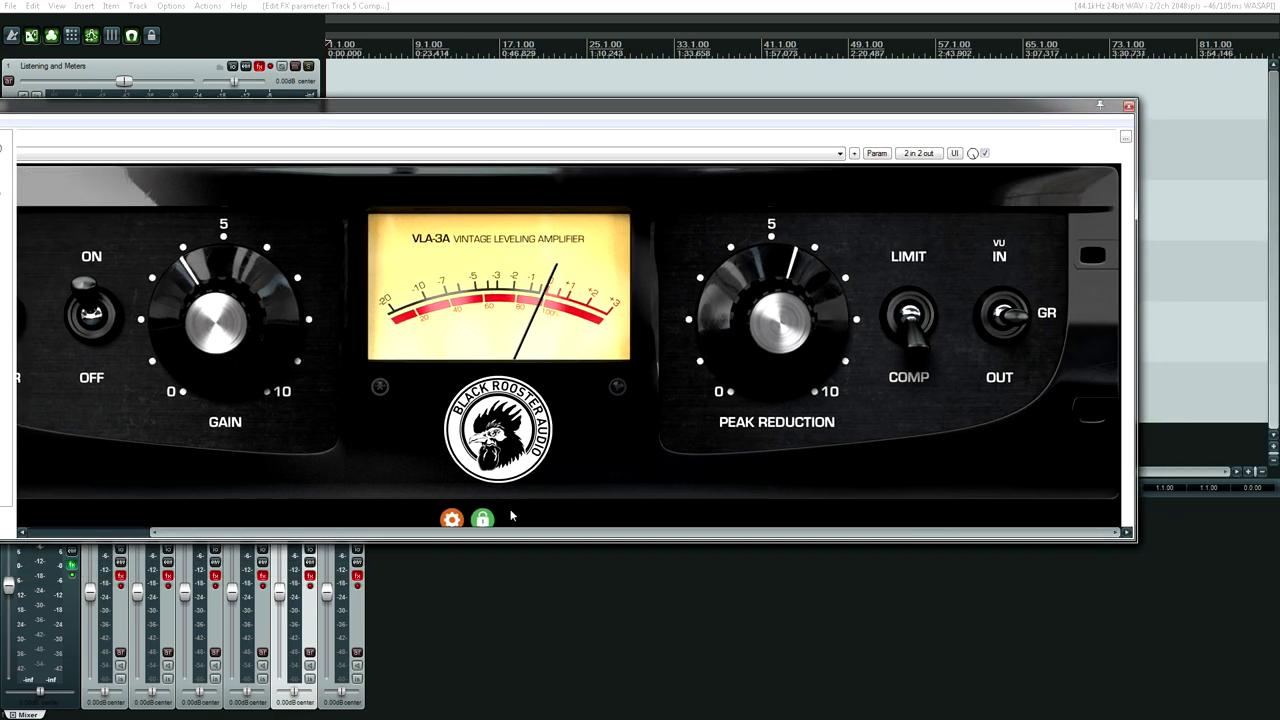
{"action": "left_click", "coordinate": [451, 518]}
{"action": "mouse_move", "coordinate": [474, 576]}
{"action": "left_click", "coordinate": [619, 633]}
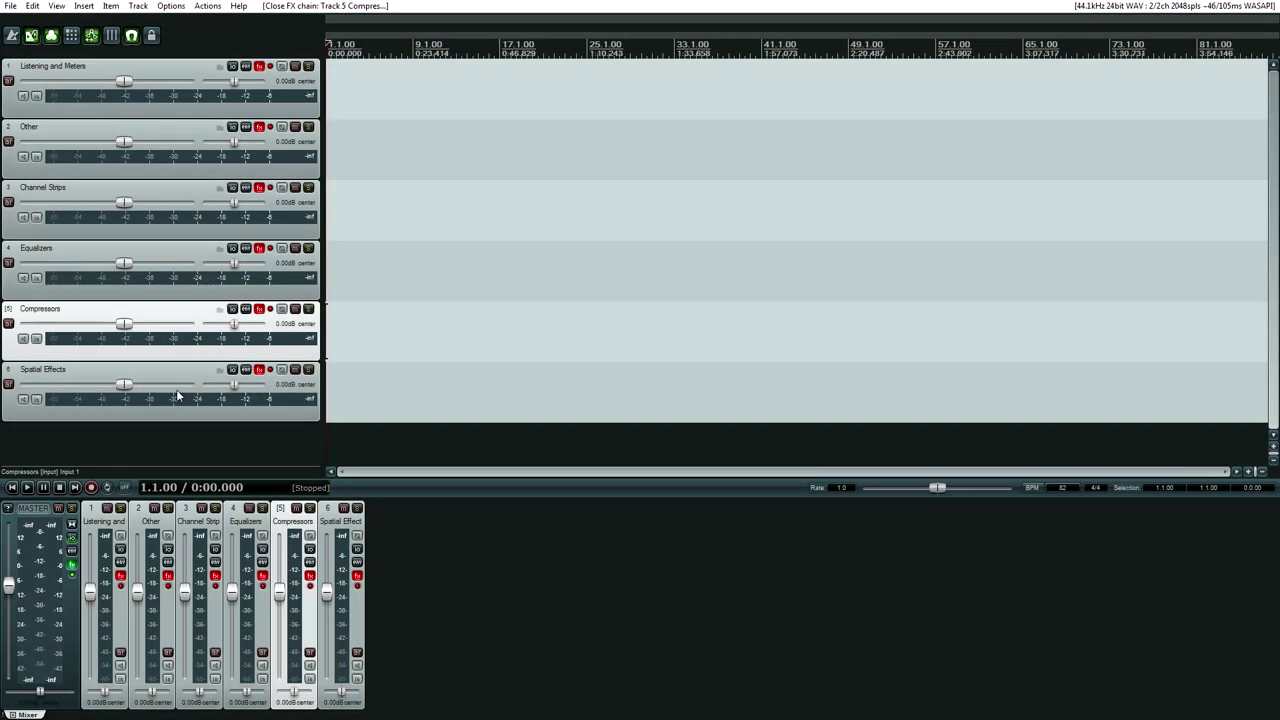
Open the Spatial Effects FX chain and show Blue Cat's Chorus 4 on its Default preset.
{"action": "left_click", "coordinate": [260, 371]}
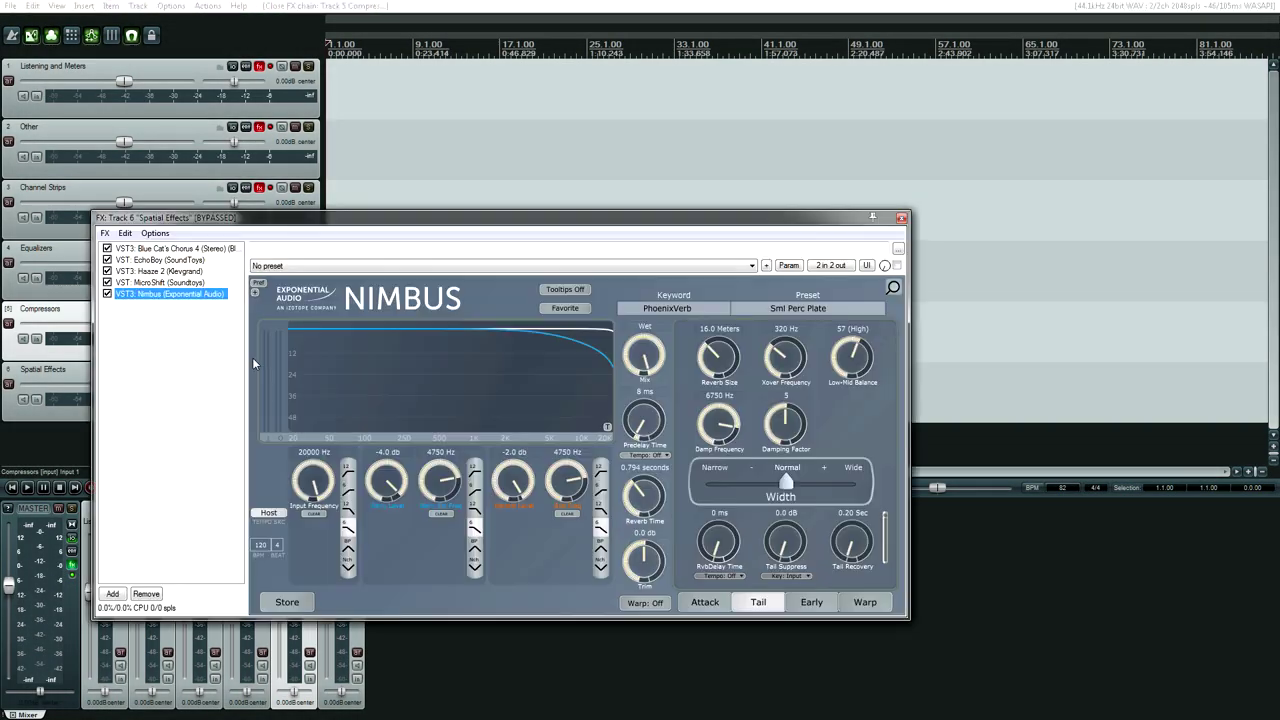
{"action": "left_click", "coordinate": [170, 250]}
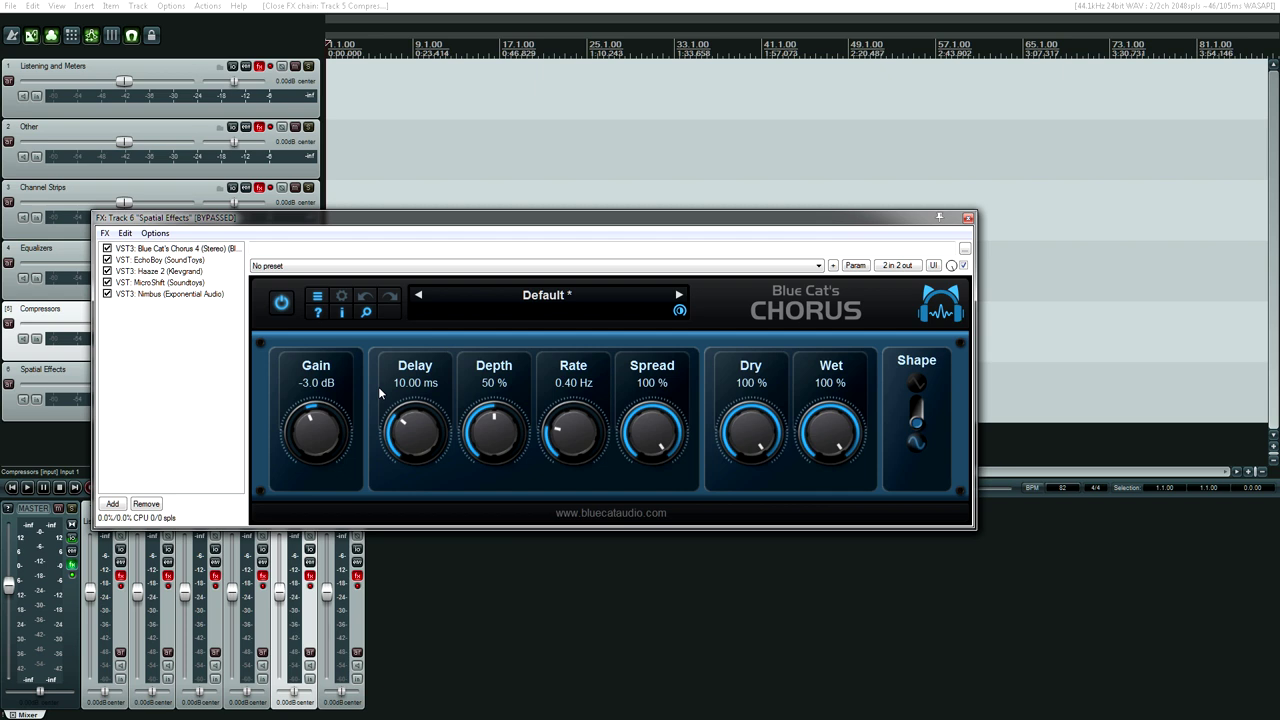
Show the EchoBoy plugin and view its about screen before closing it.
{"action": "left_click", "coordinate": [165, 260]}
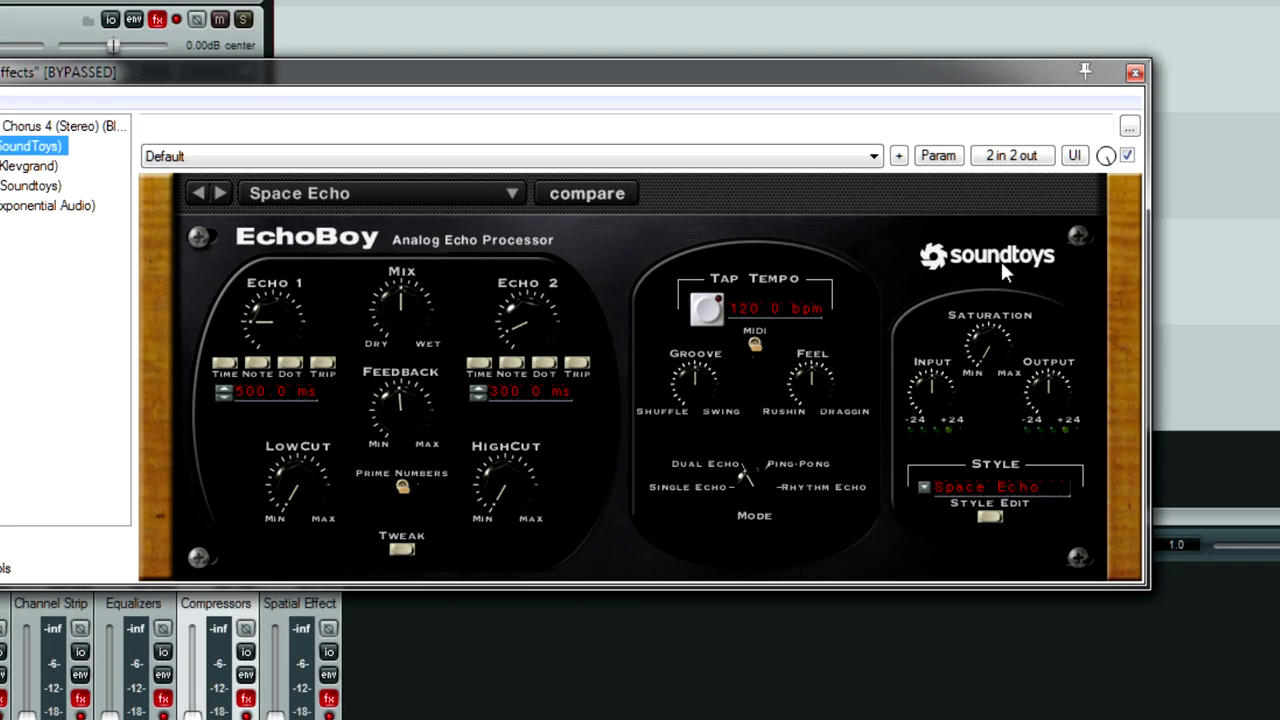
{"action": "left_click", "coordinate": [1002, 263]}
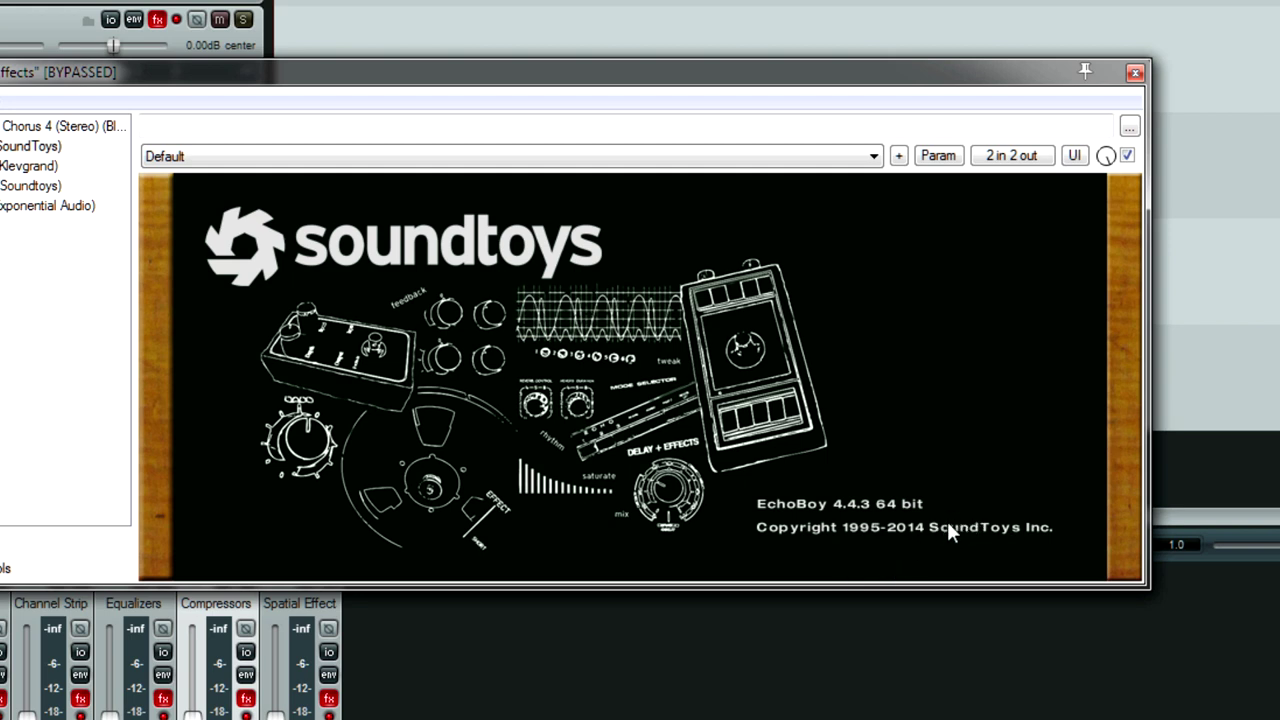
{"action": "left_click", "coordinate": [905, 355]}
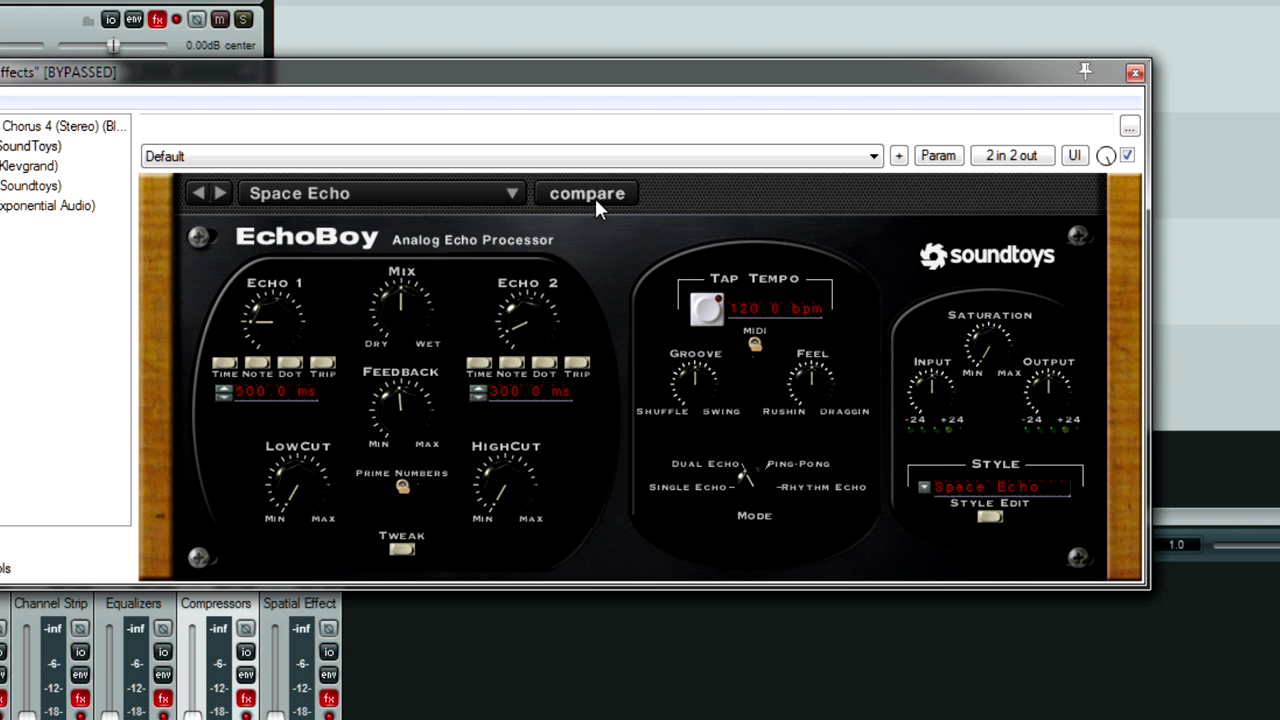
Browse EchoBoy's preset list and dismiss it, keeping the Space Echo preset.
{"action": "left_click", "coordinate": [383, 186]}
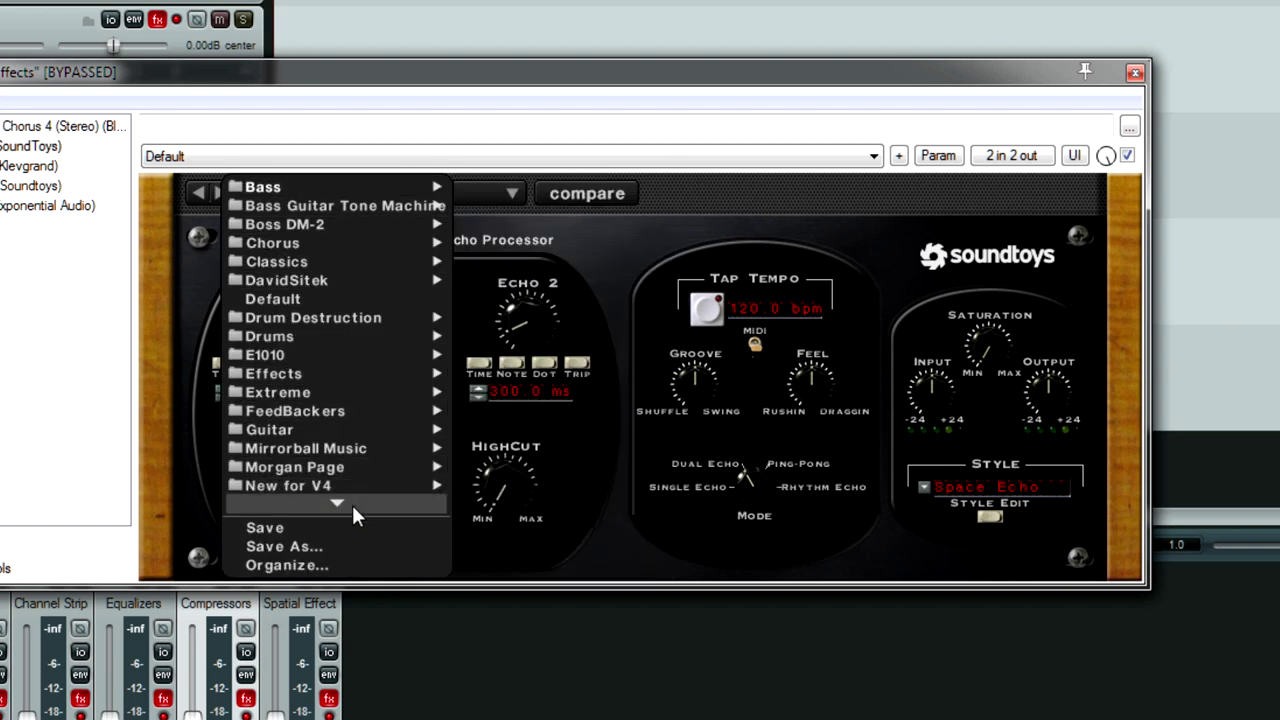
{"action": "mouse_move", "coordinate": [352, 506]}
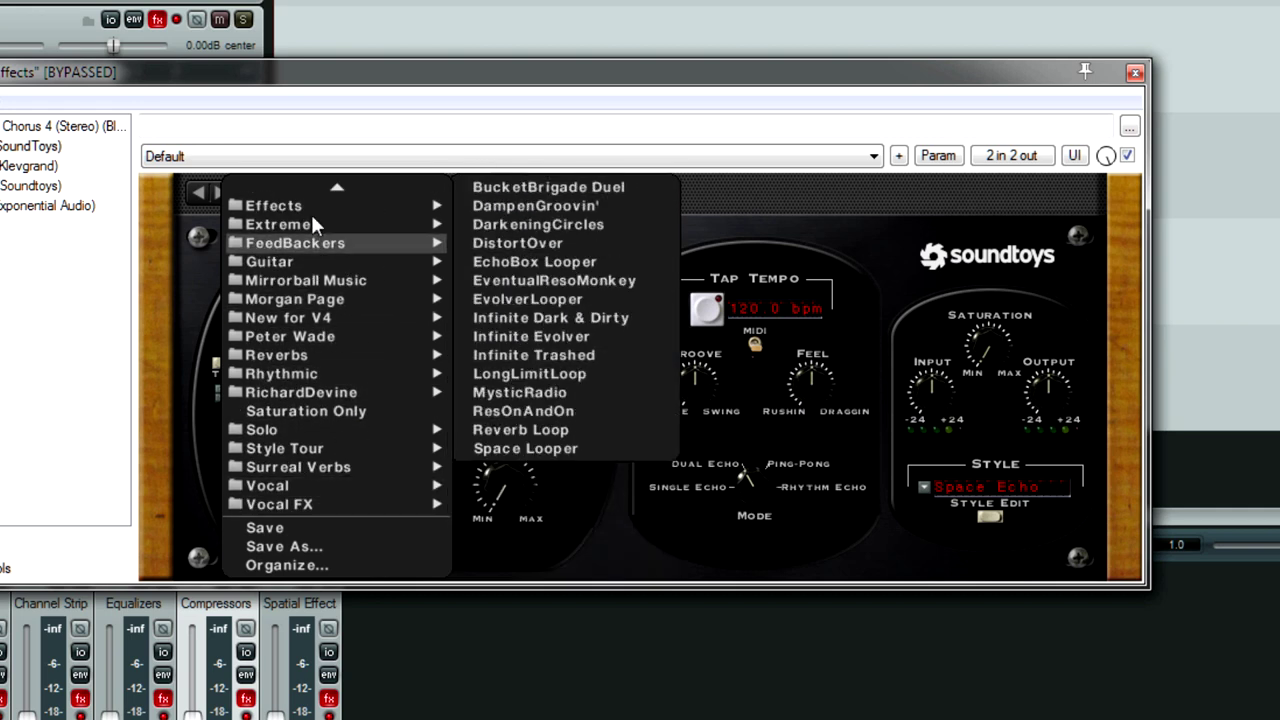
{"action": "mouse_move", "coordinate": [316, 187]}
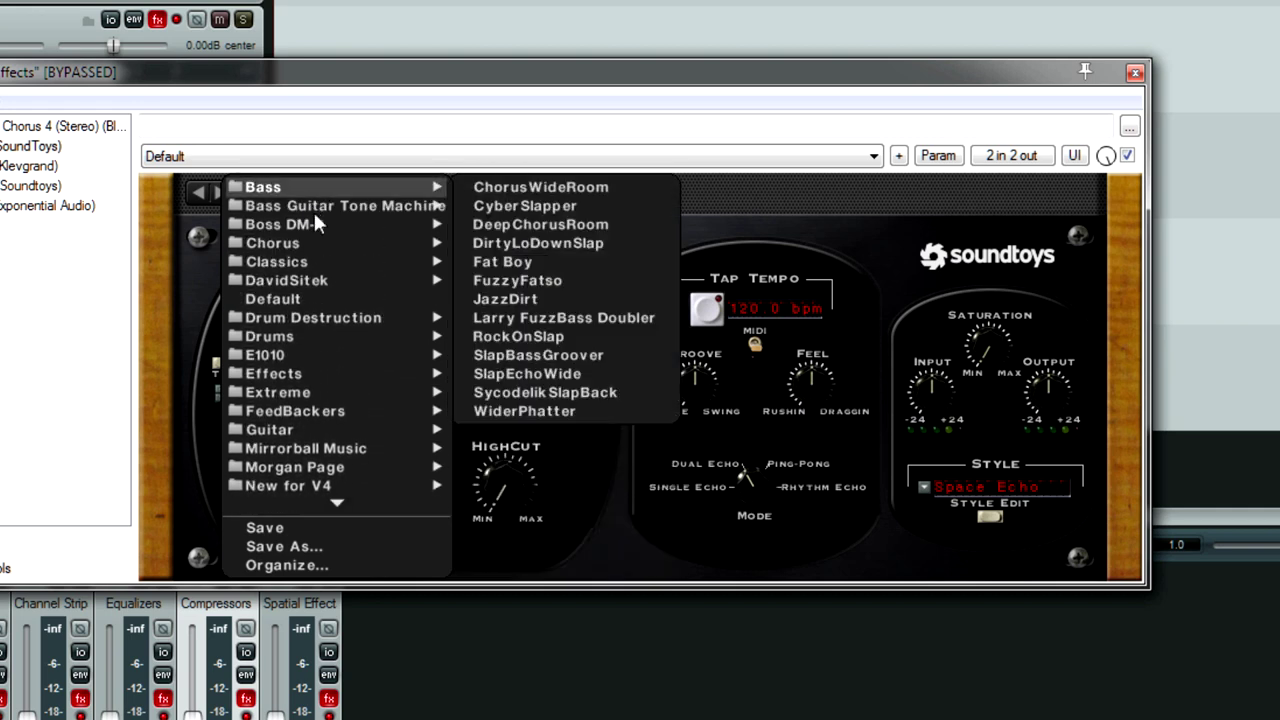
{"action": "mouse_move", "coordinate": [300, 261]}
{"action": "left_click", "coordinate": [835, 209]}
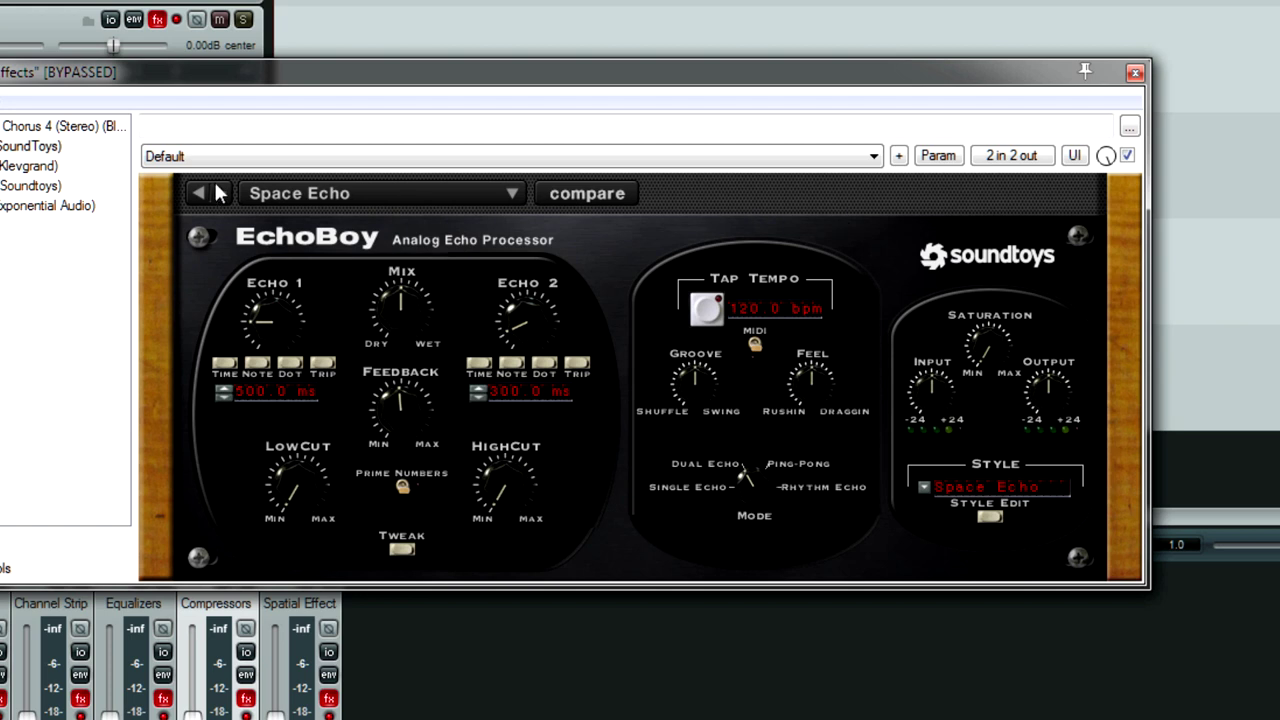
In Haaze 2's preset browser, try the Room presets Narrow Room and Next Room 1.
{"action": "left_click", "coordinate": [4, 167]}
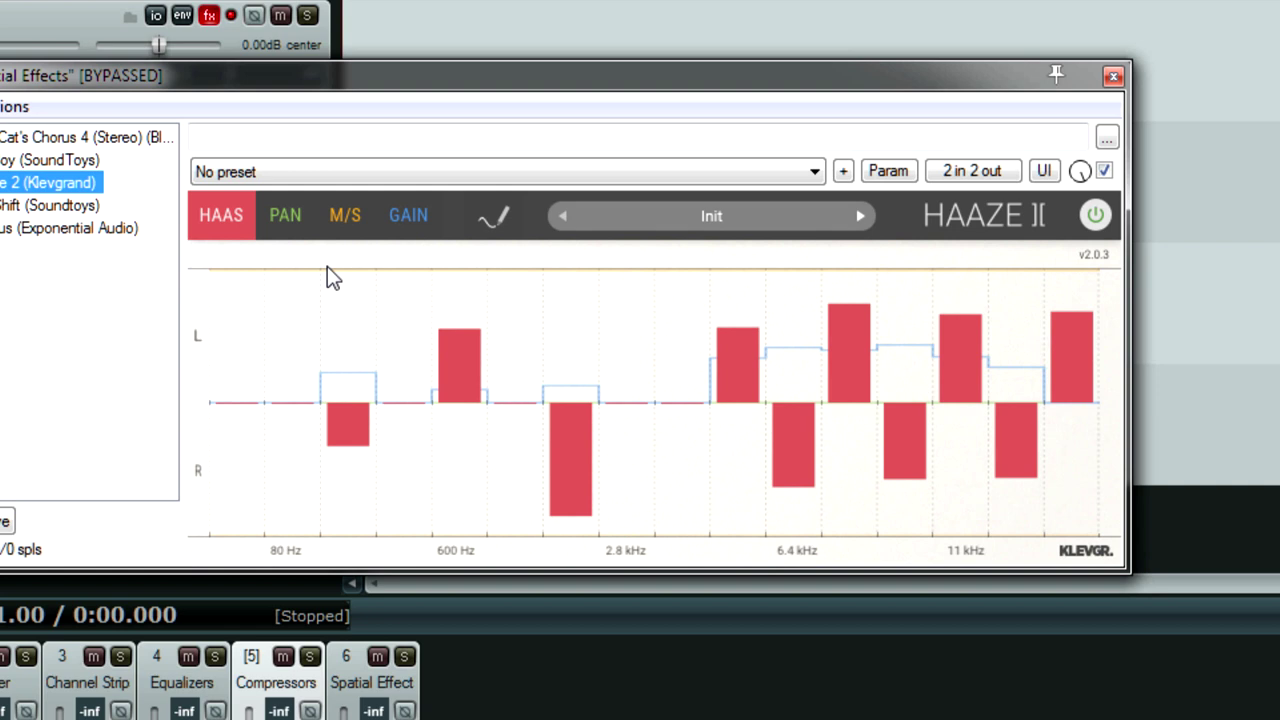
{"action": "left_click", "coordinate": [701, 229]}
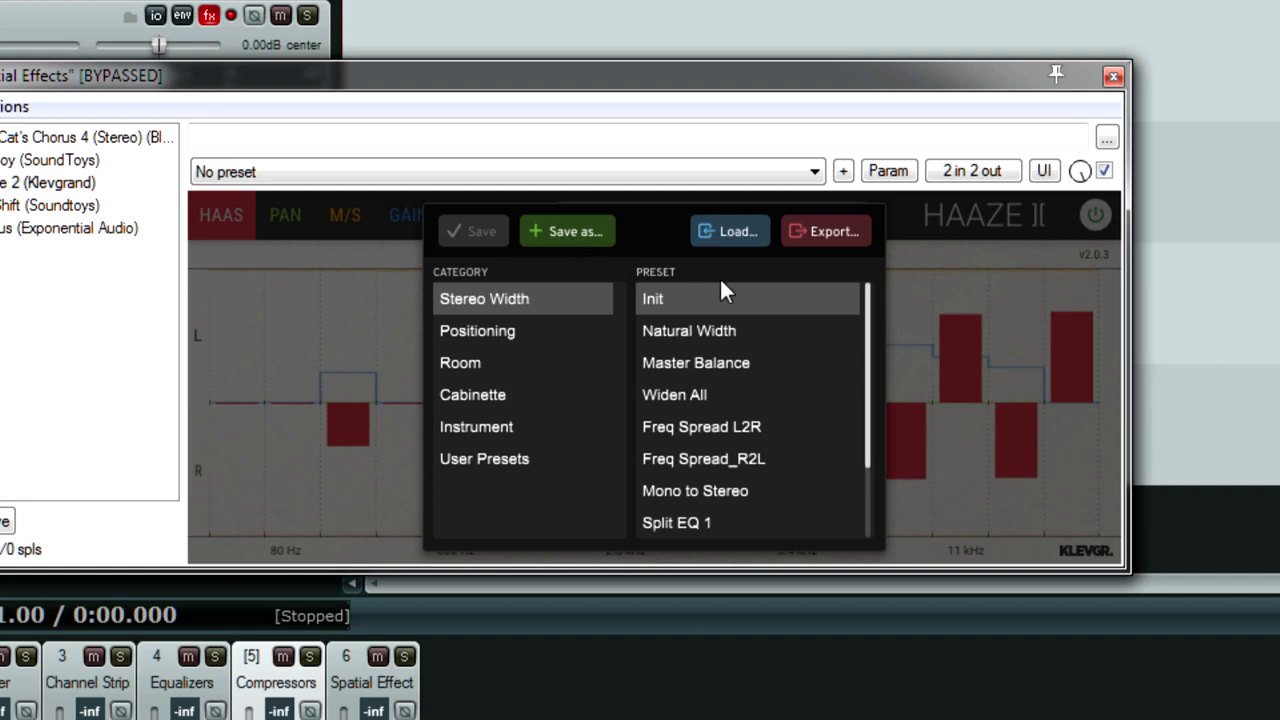
{"action": "scroll", "coordinate": [762, 407], "scroll_direction": "down", "scroll_amount": 1}
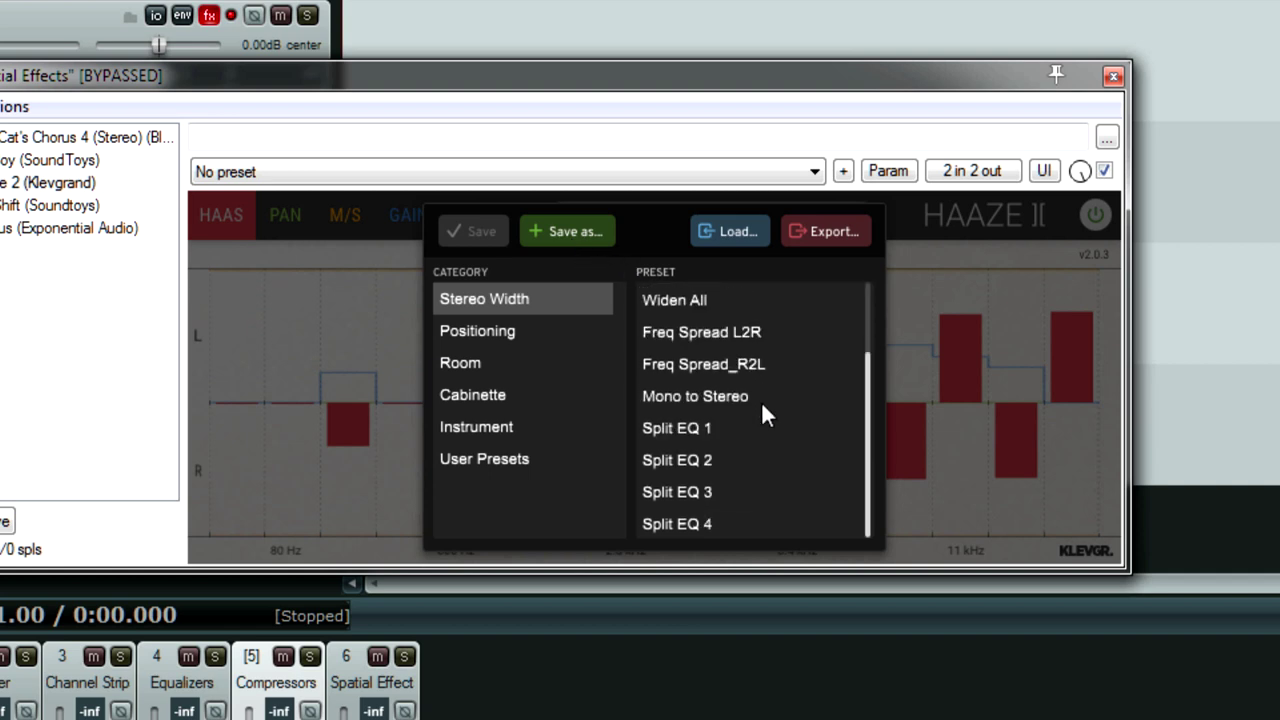
{"action": "scroll", "coordinate": [748, 425], "scroll_direction": "up", "scroll_amount": 1}
{"action": "left_click", "coordinate": [510, 363]}
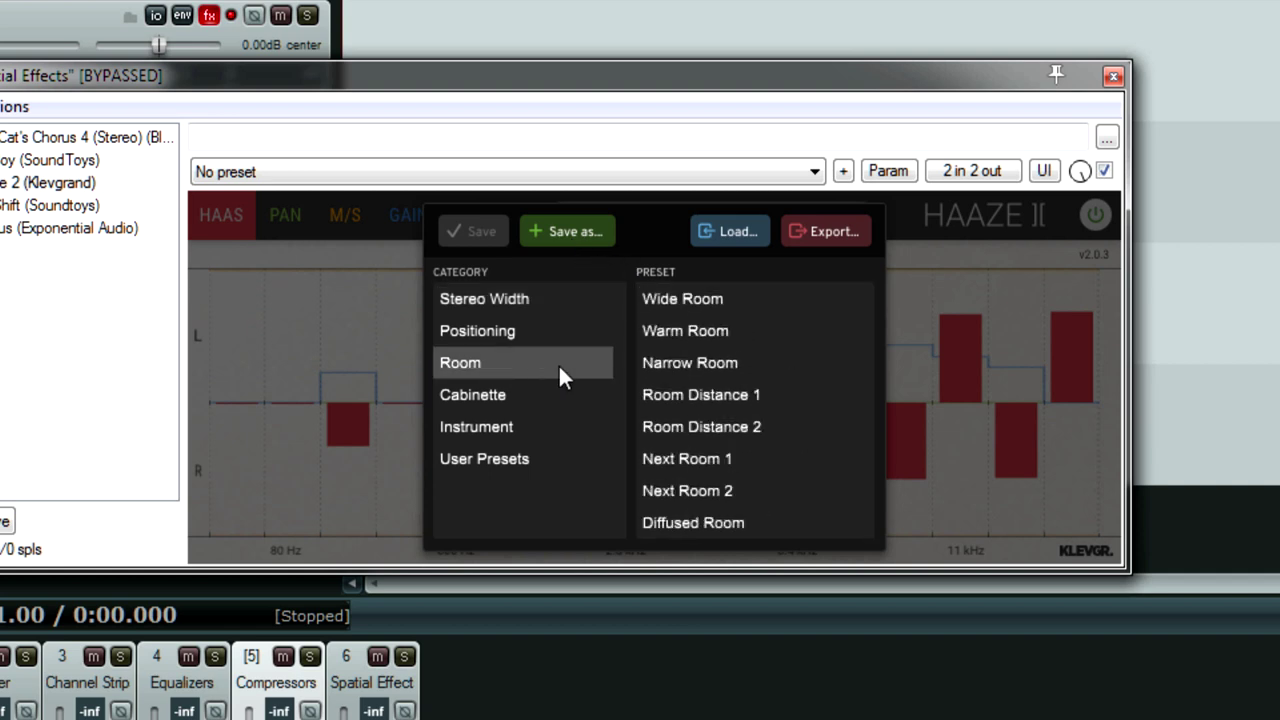
{"action": "left_click", "coordinate": [663, 366]}
{"action": "left_click", "coordinate": [730, 459]}
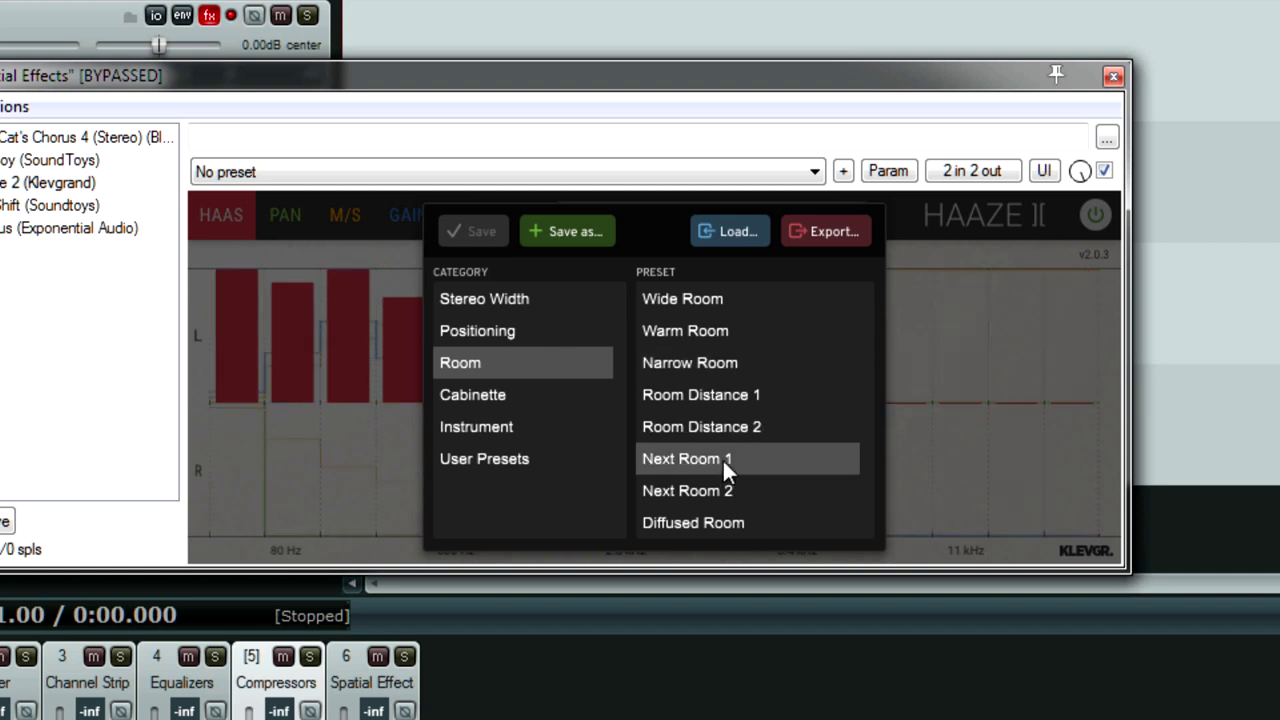
{"action": "left_click", "coordinate": [924, 308]}
Try the Positioning presets Musical Left and Roomside Left, settling on Natural Left.
{"action": "left_click", "coordinate": [783, 217]}
{"action": "left_click", "coordinate": [485, 331]}
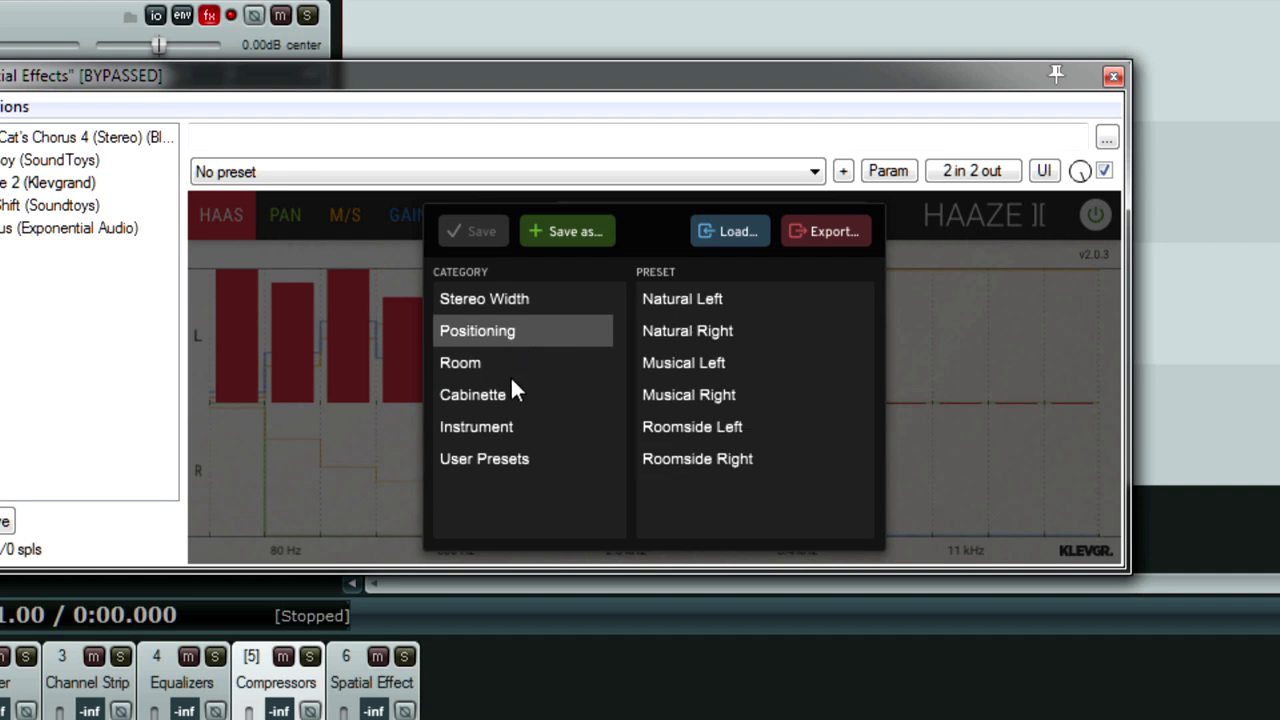
{"action": "left_click", "coordinate": [711, 366]}
{"action": "left_click", "coordinate": [735, 426]}
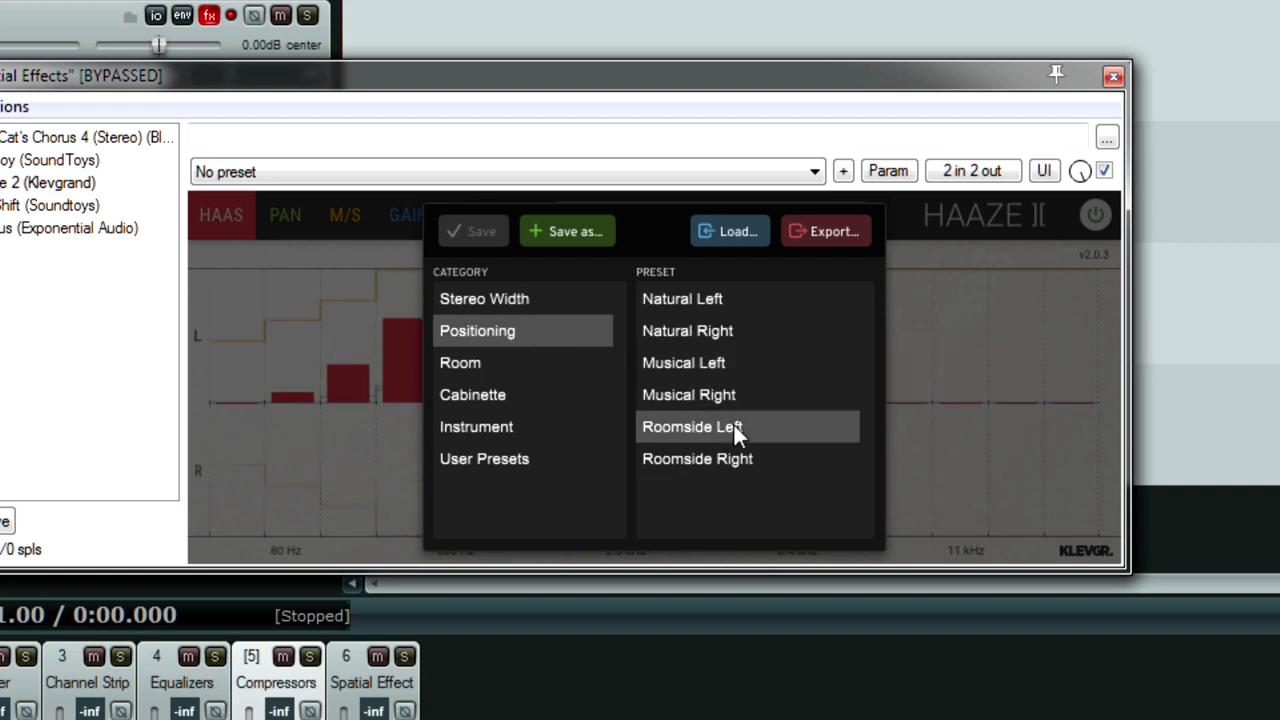
{"action": "left_click", "coordinate": [700, 311]}
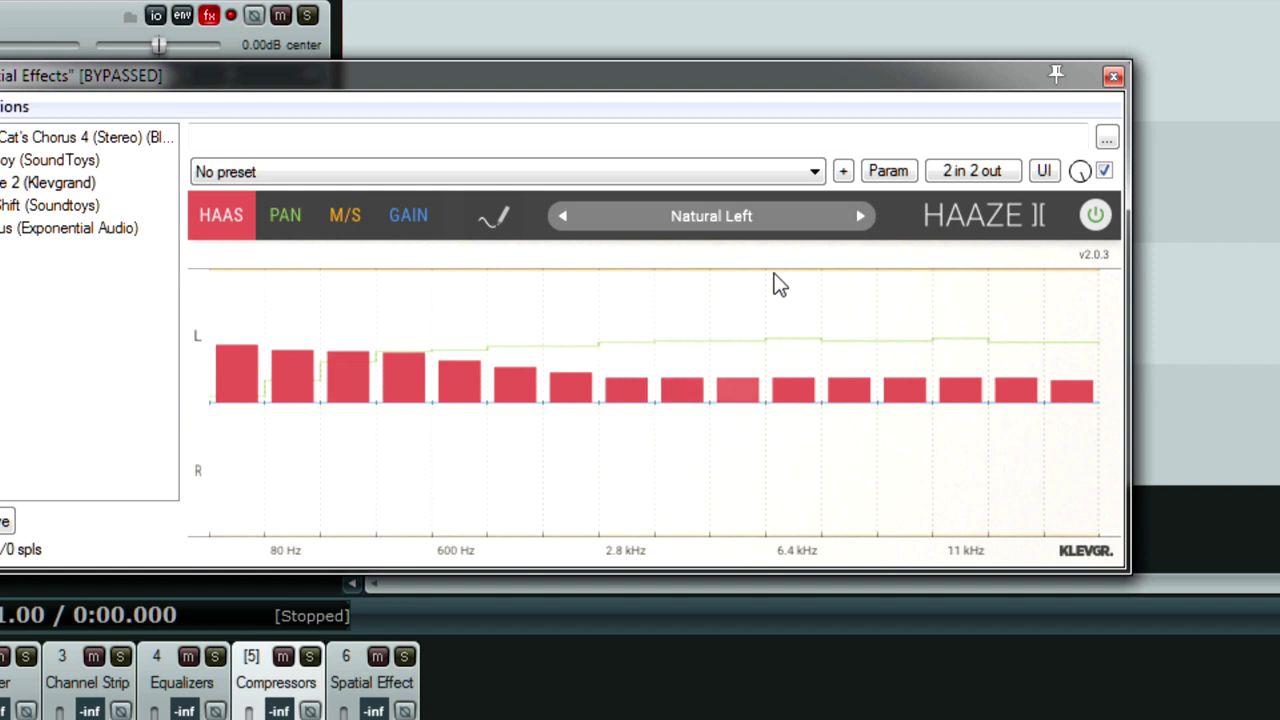
{"action": "left_click", "coordinate": [10, 182]}
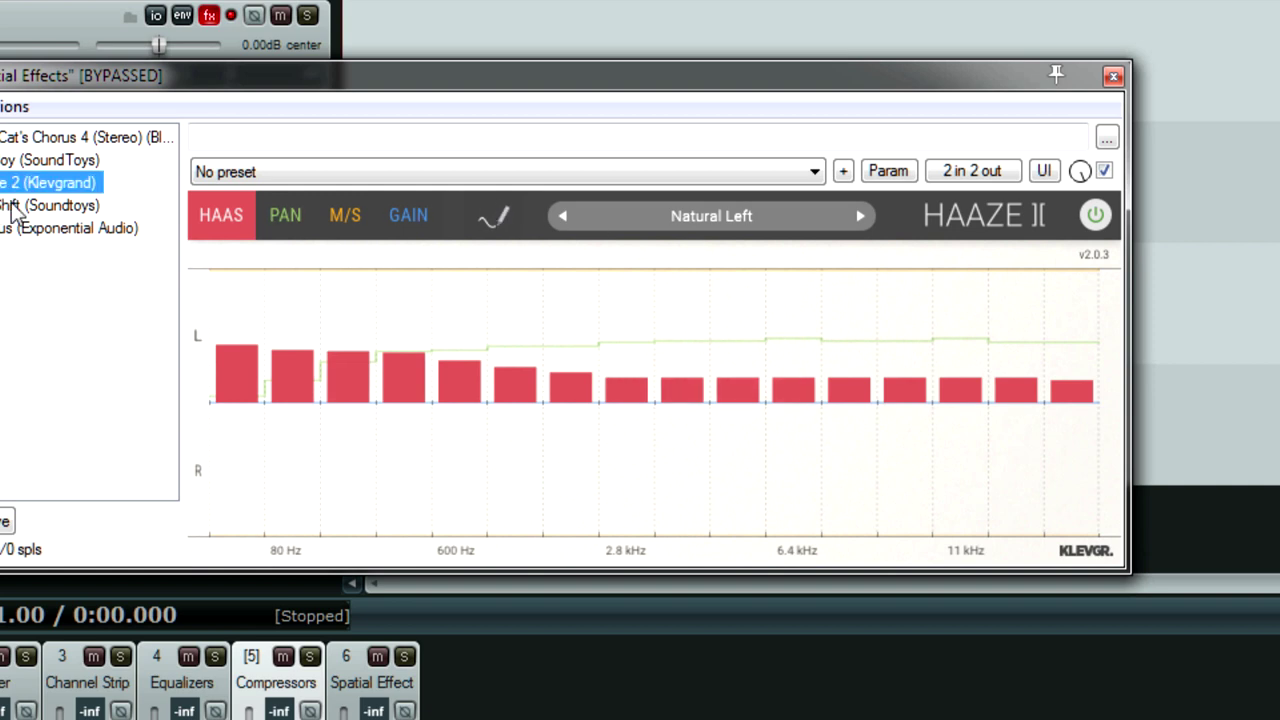
Show Soundtoys MicroShift, loaded with its AcousGtr CleanWide preset.
{"action": "left_click", "coordinate": [10, 205]}
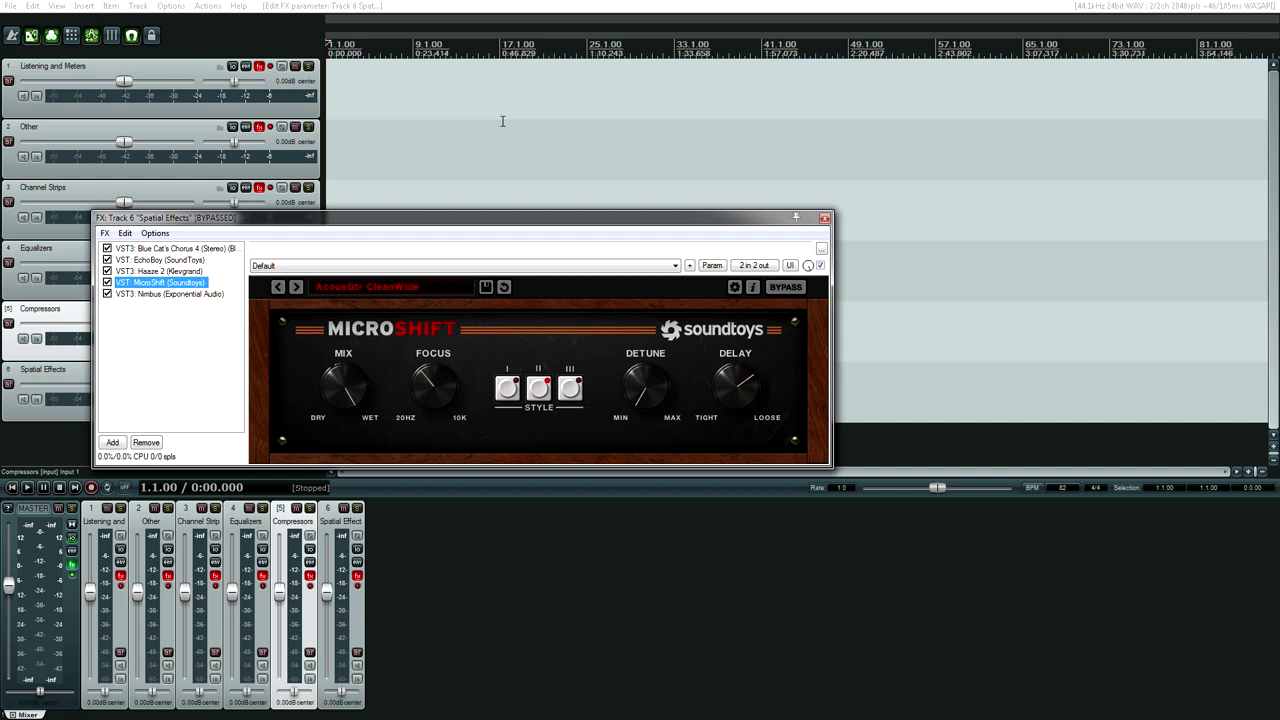
Show the Nimbus (Exponential Audio) reverb from the Spatial Effects FX chain.
{"action": "left_click", "coordinate": [170, 294]}
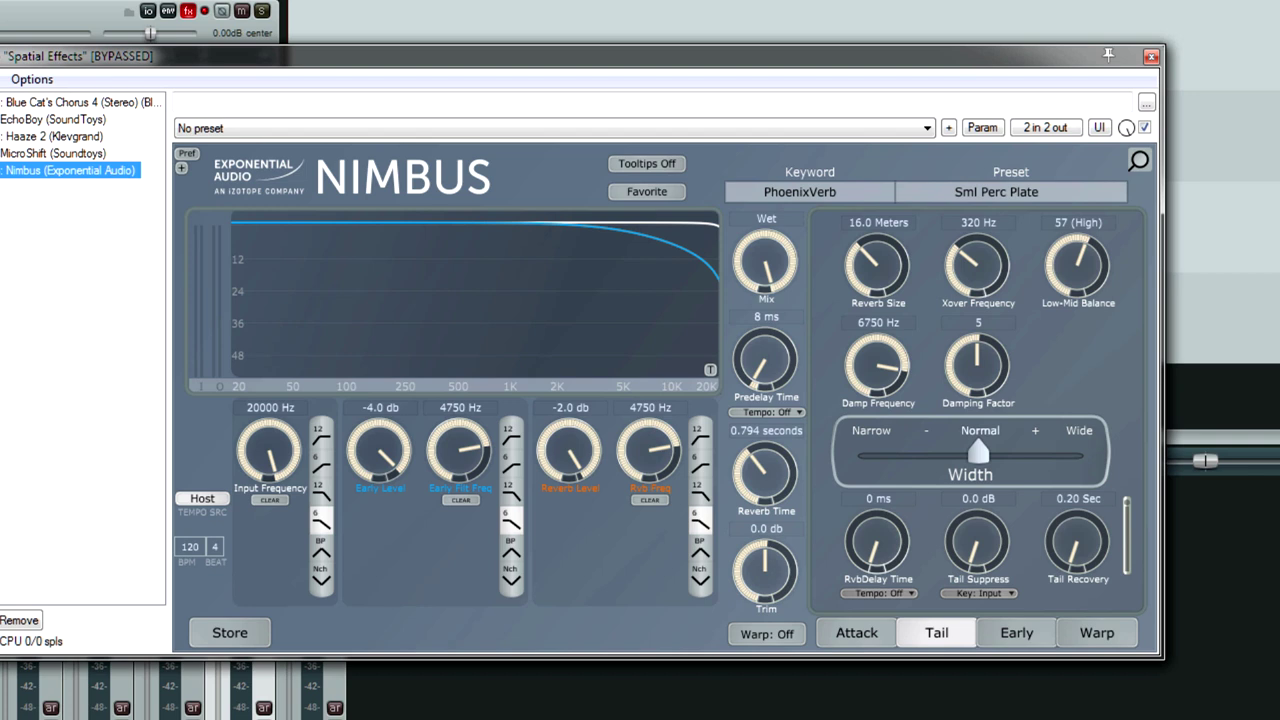
Filter Nimbus presets to All Presets, page through the list, and cancel, keeping Sml Perc Plate.
{"action": "left_click", "coordinate": [784, 198]}
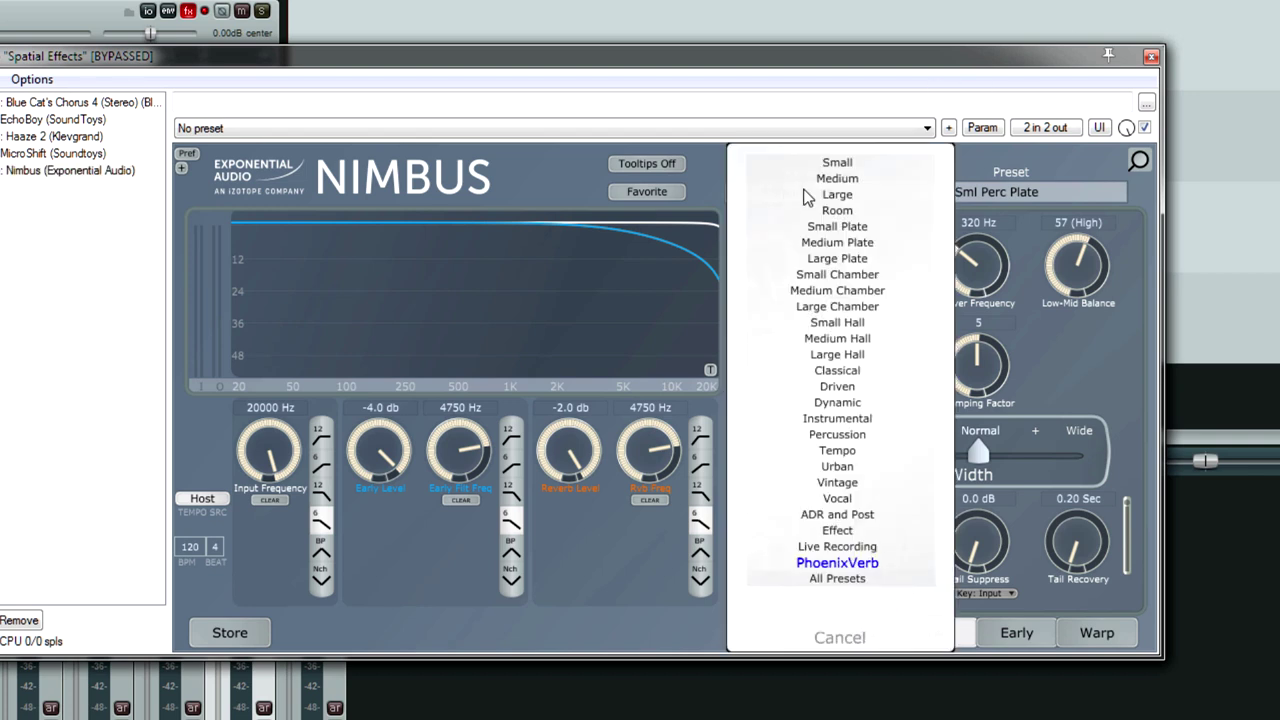
{"action": "left_click", "coordinate": [851, 578]}
{"action": "left_click", "coordinate": [1048, 192]}
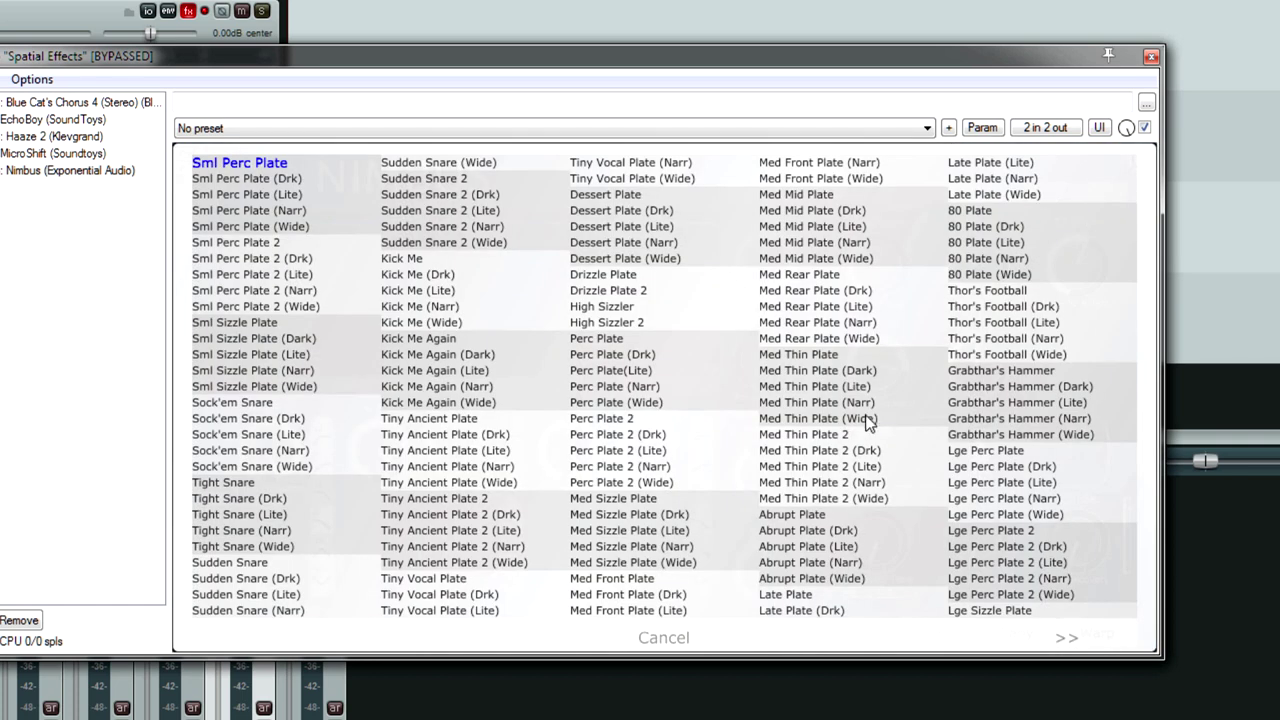
{"action": "left_click", "coordinate": [1066, 638]}
{"action": "left_click", "coordinate": [1066, 638]}
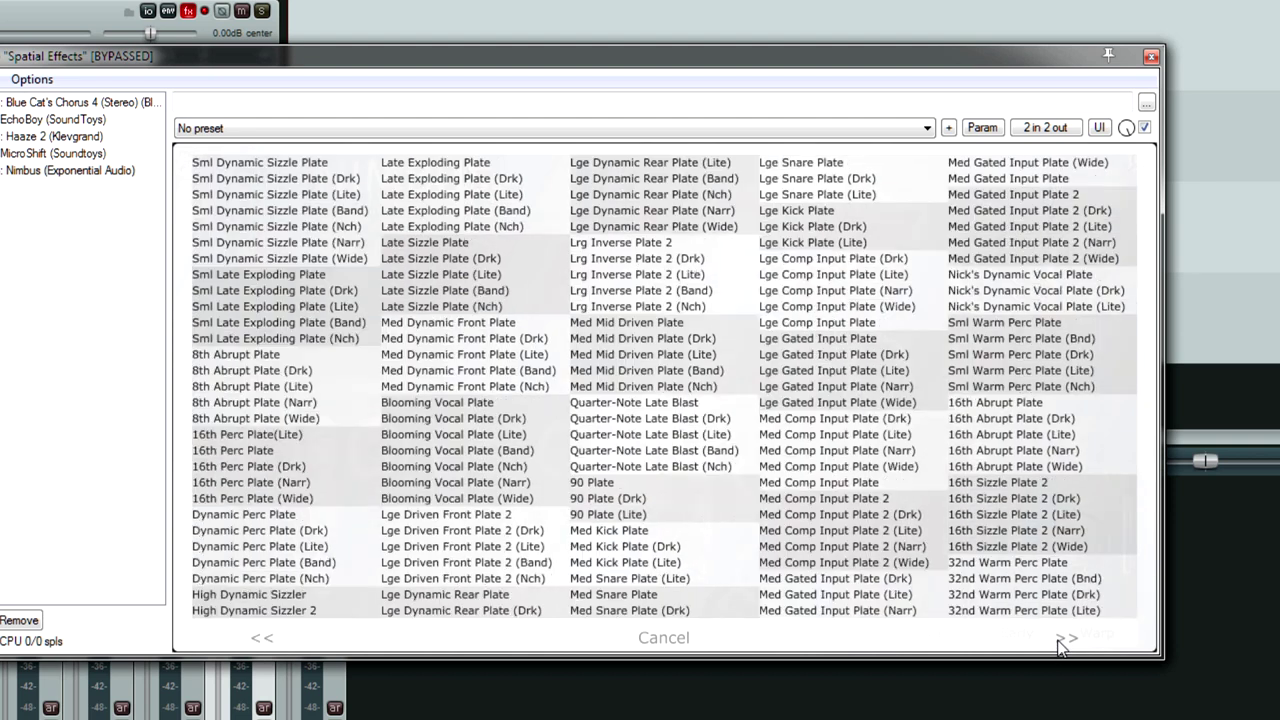
{"action": "left_click", "coordinate": [1066, 638]}
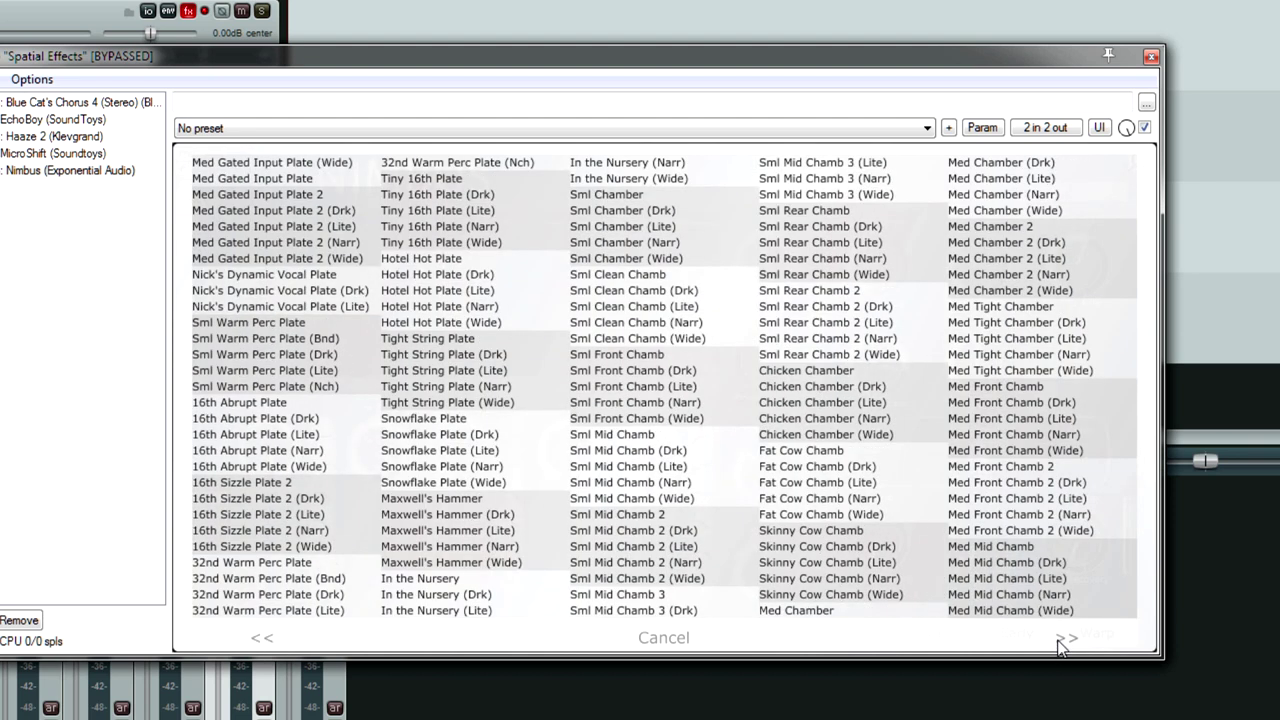
{"action": "left_click", "coordinate": [1066, 638]}
{"action": "left_click", "coordinate": [1066, 638]}
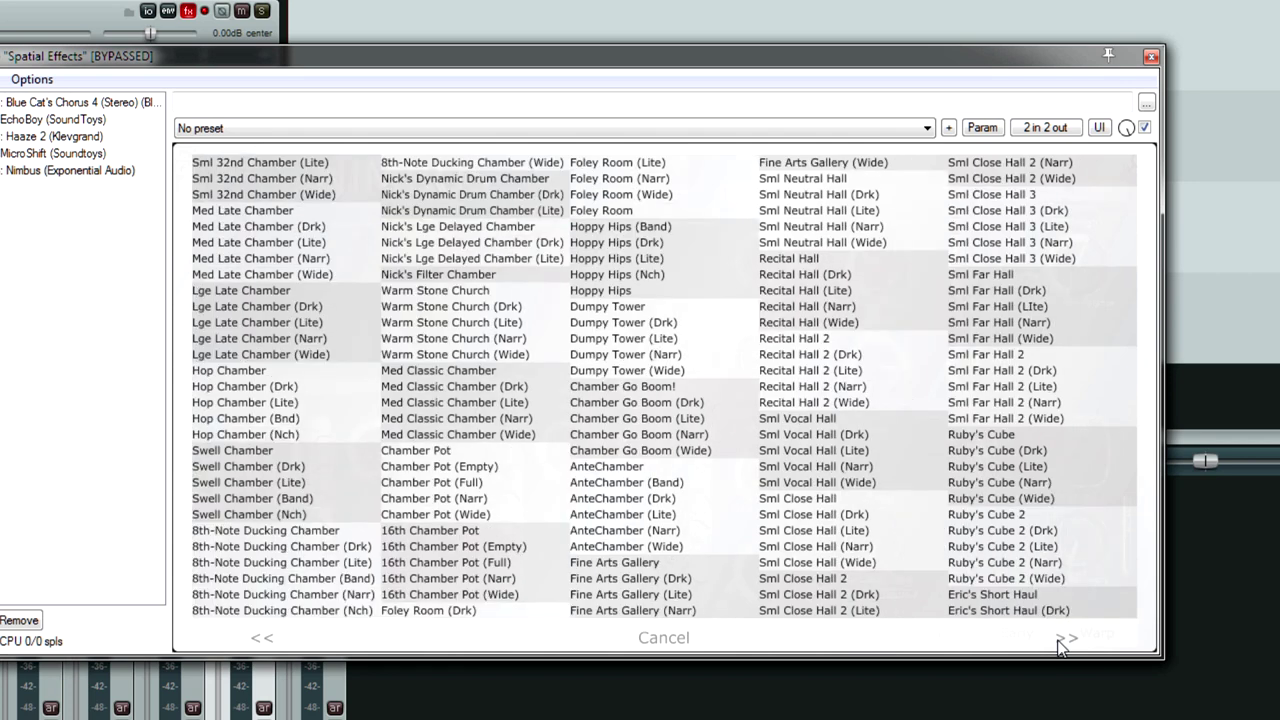
{"action": "left_click", "coordinate": [1066, 638]}
{"action": "left_click", "coordinate": [1066, 638]}
{"action": "left_click", "coordinate": [1066, 638]}
{"action": "left_click", "coordinate": [1064, 640]}
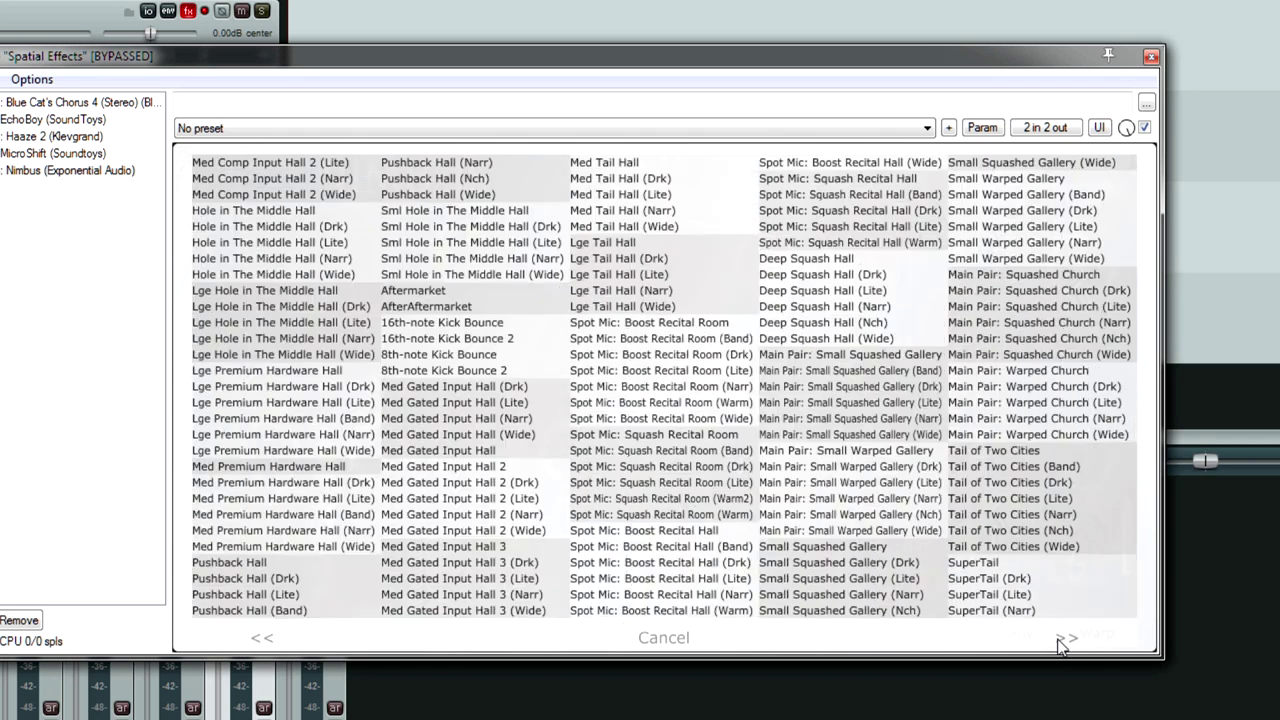
{"action": "left_click", "coordinate": [1064, 640]}
{"action": "left_click", "coordinate": [1064, 640]}
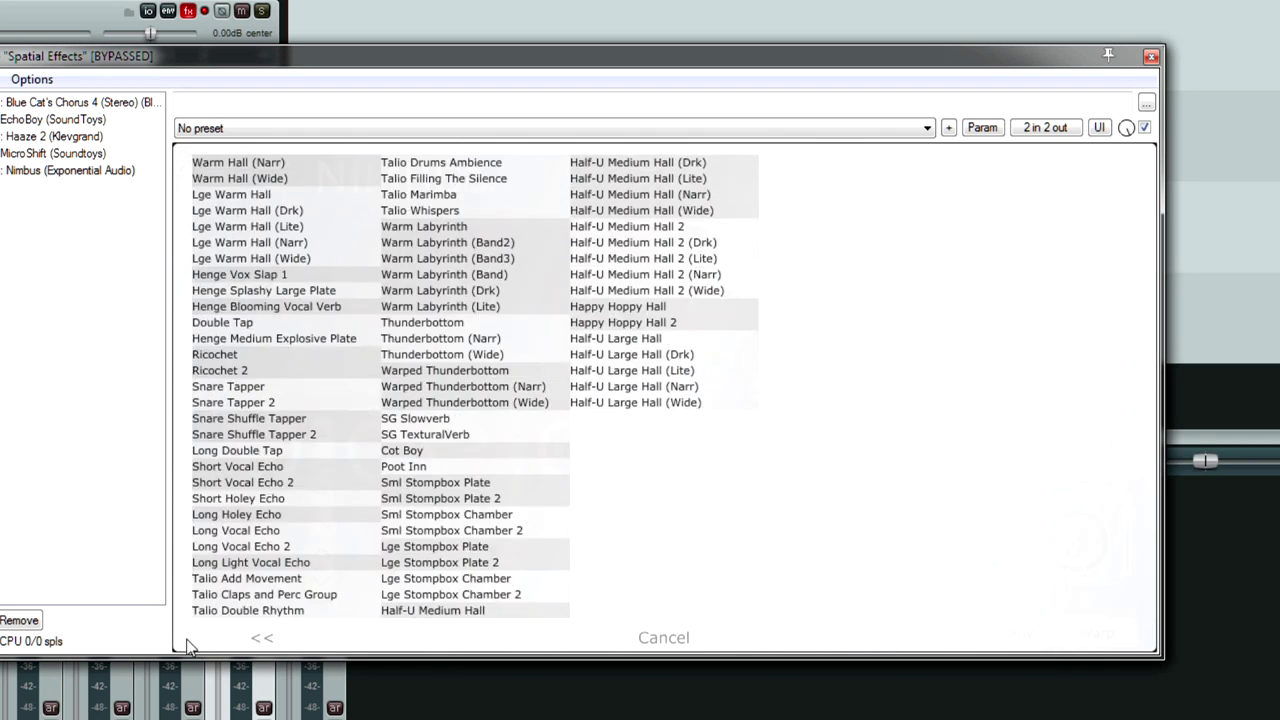
{"action": "left_click", "coordinate": [265, 640]}
{"action": "left_click", "coordinate": [265, 640]}
{"action": "left_click", "coordinate": [265, 640]}
{"action": "left_click", "coordinate": [264, 637]}
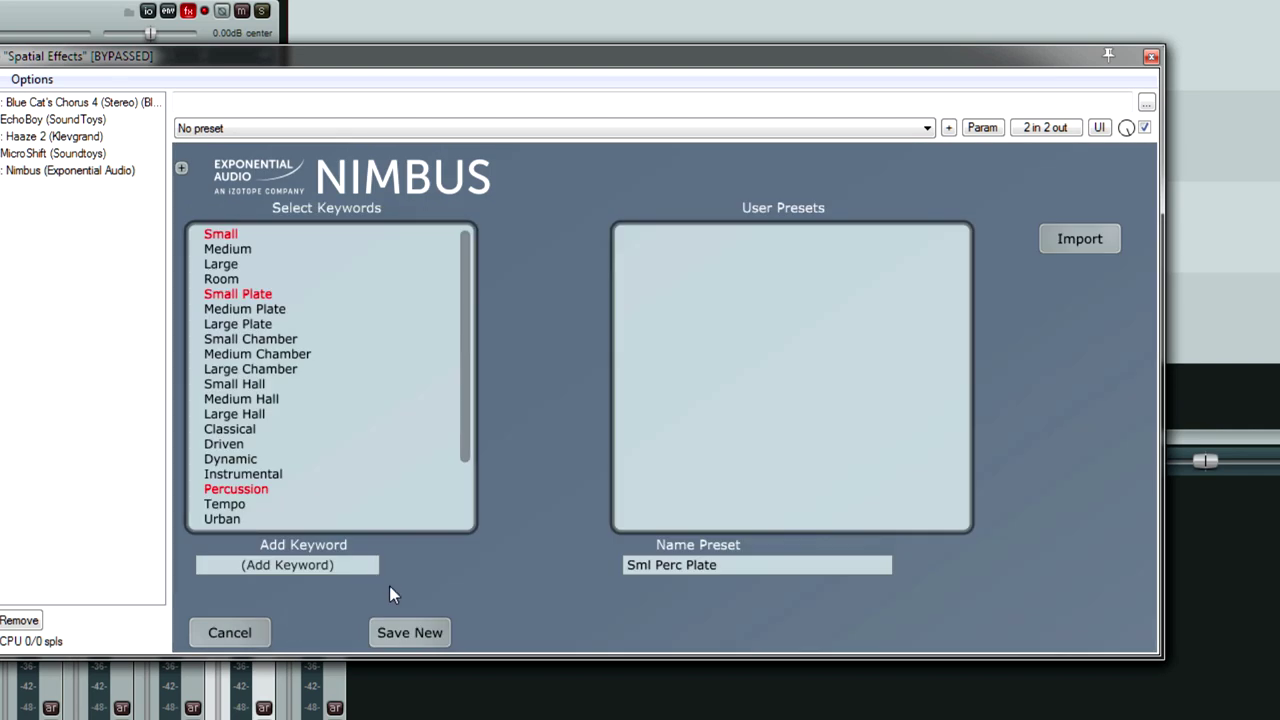
{"action": "left_click", "coordinate": [214, 632]}
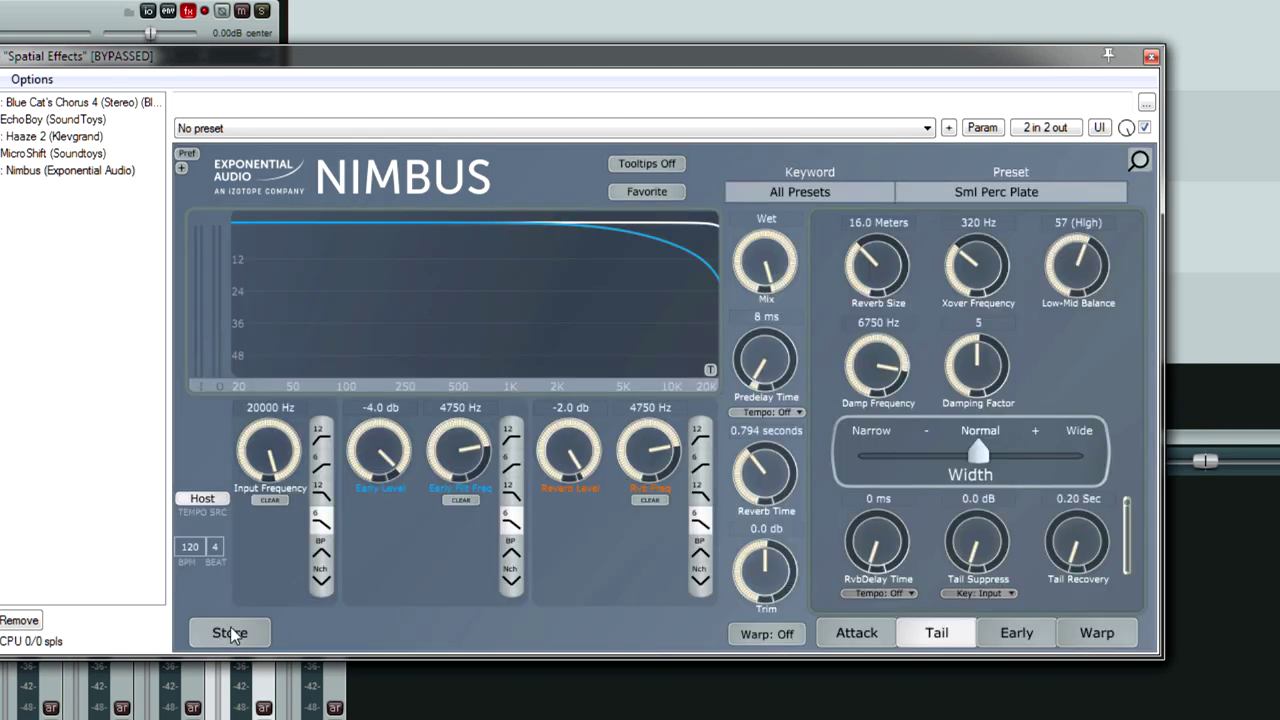
{"action": "left_click", "coordinate": [230, 626]}
{"action": "left_click", "coordinate": [283, 354]}
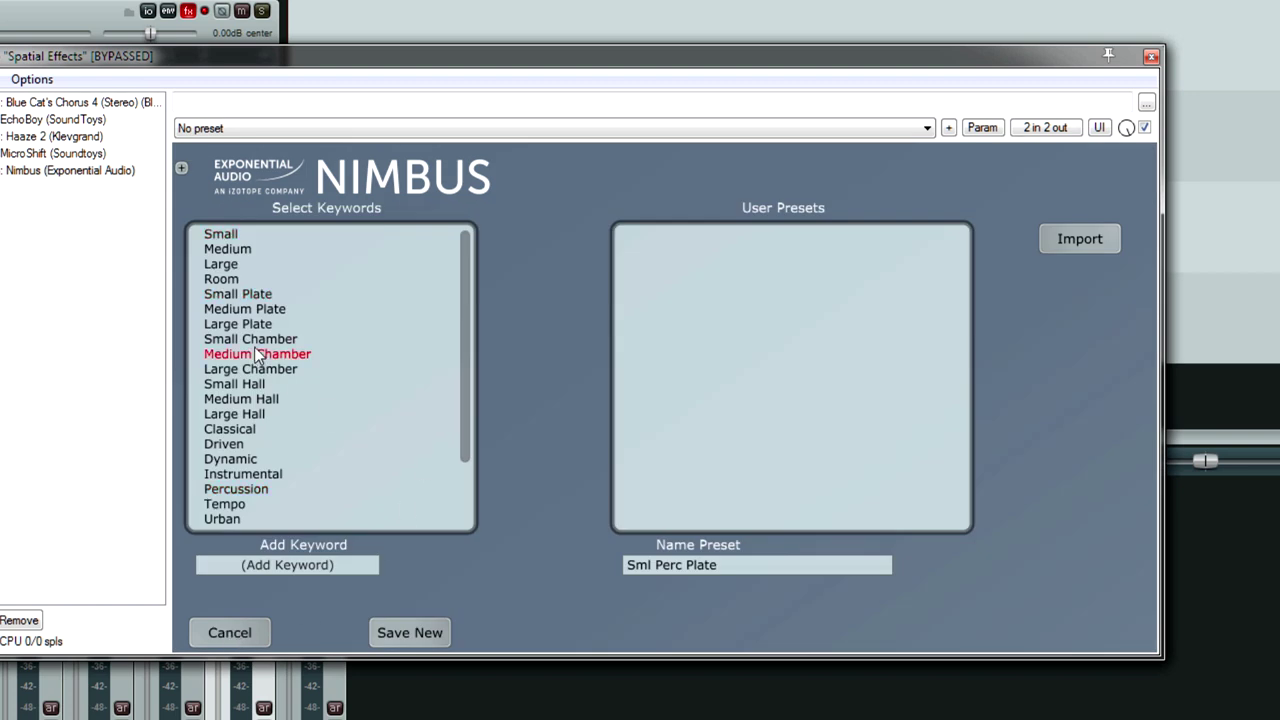
{"action": "left_click", "coordinate": [255, 339]}
{"action": "left_click", "coordinate": [245, 633]}
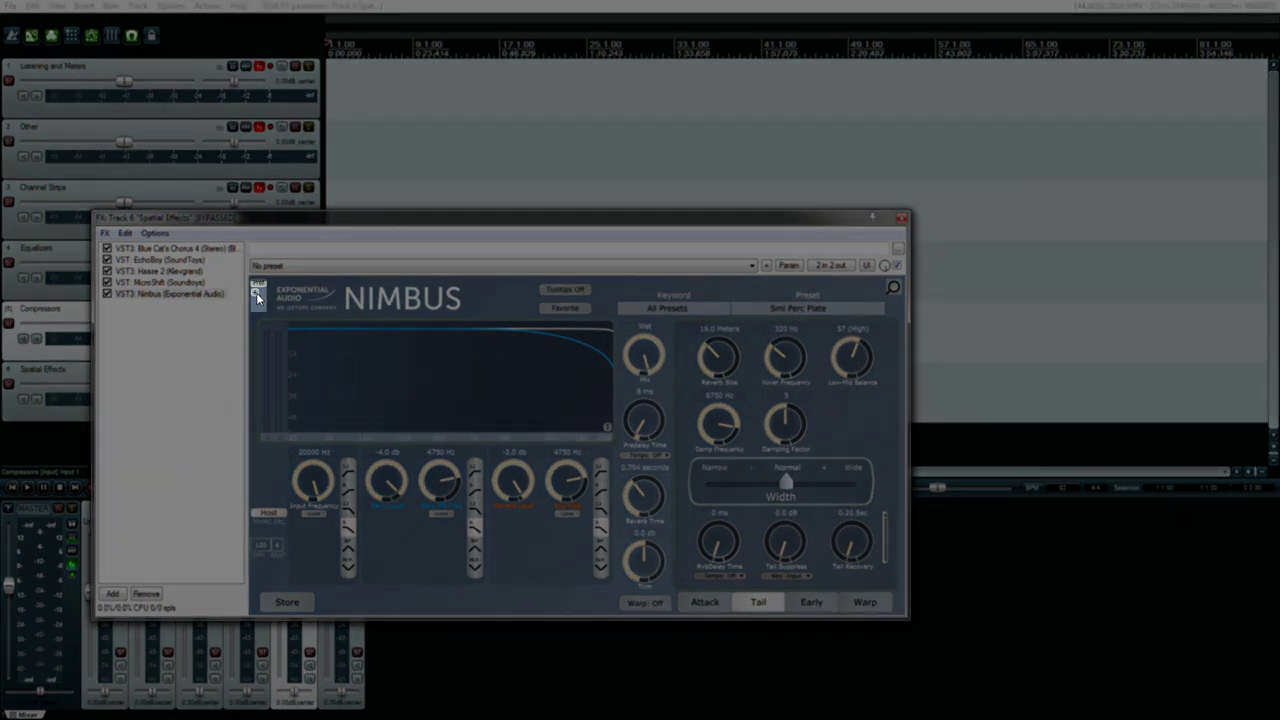
Enlarge and re-shrink the Nimbus interface, then show its Global Preferences page.
{"action": "left_click", "coordinate": [257, 297]}
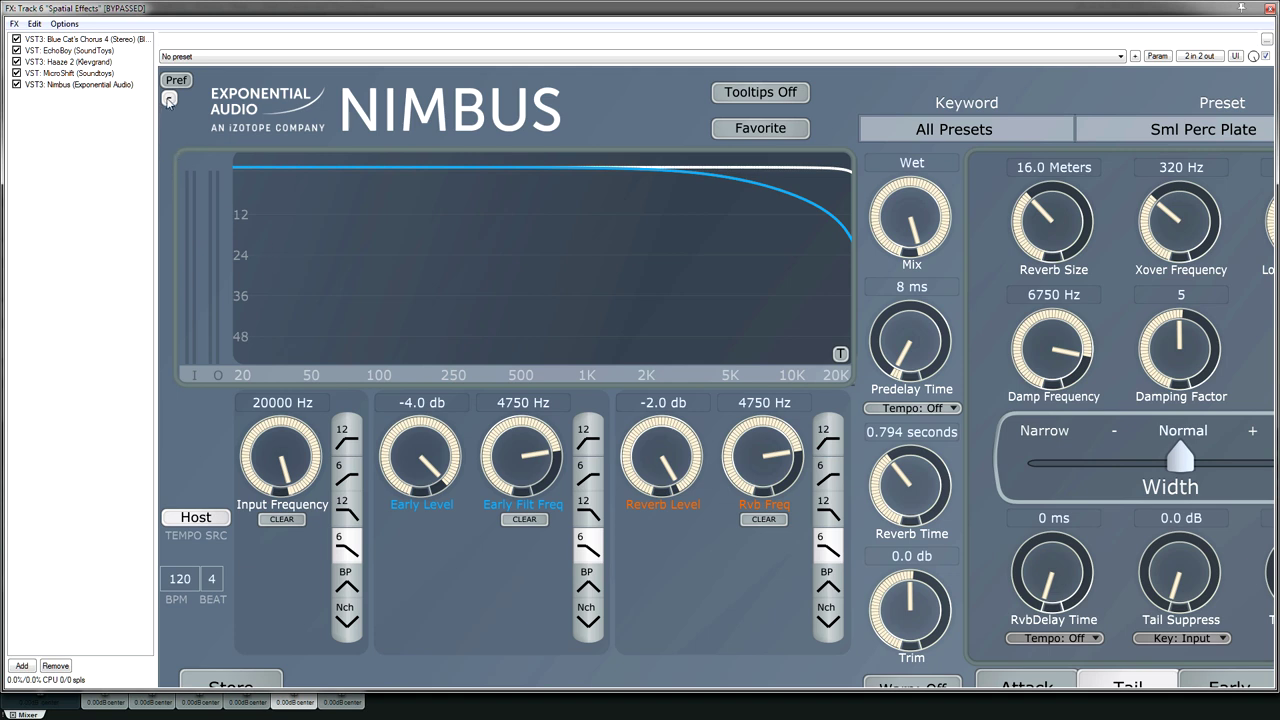
{"action": "left_click", "coordinate": [170, 99]}
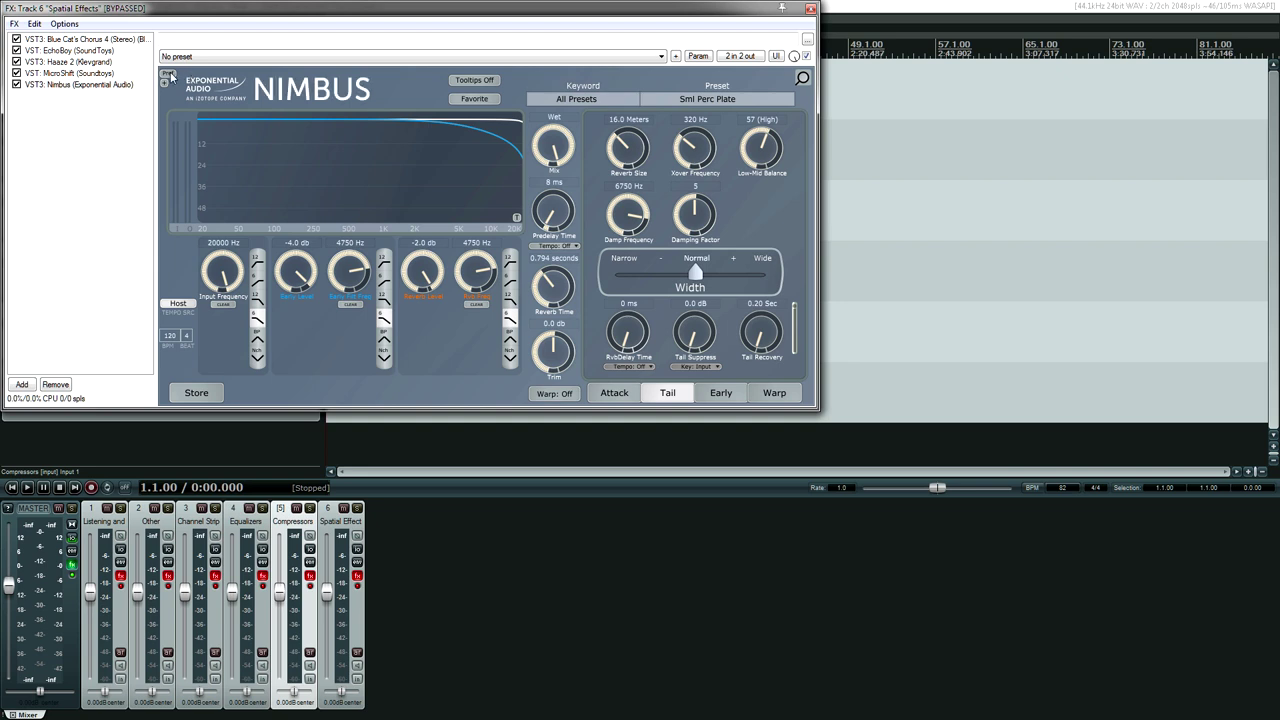
{"action": "left_click", "coordinate": [170, 75]}
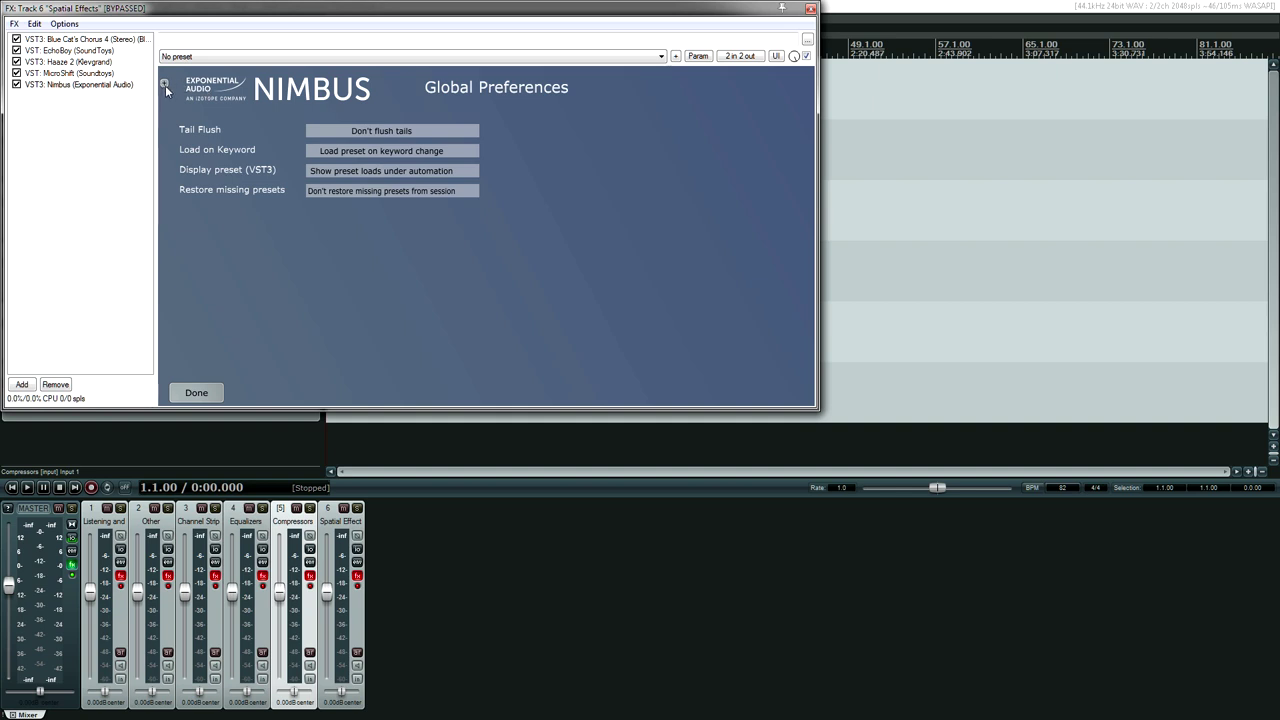
Close Global Preferences and show the Nimbus about page with version 3.0.0.
{"action": "left_click", "coordinate": [216, 394]}
{"action": "left_click", "coordinate": [227, 100]}
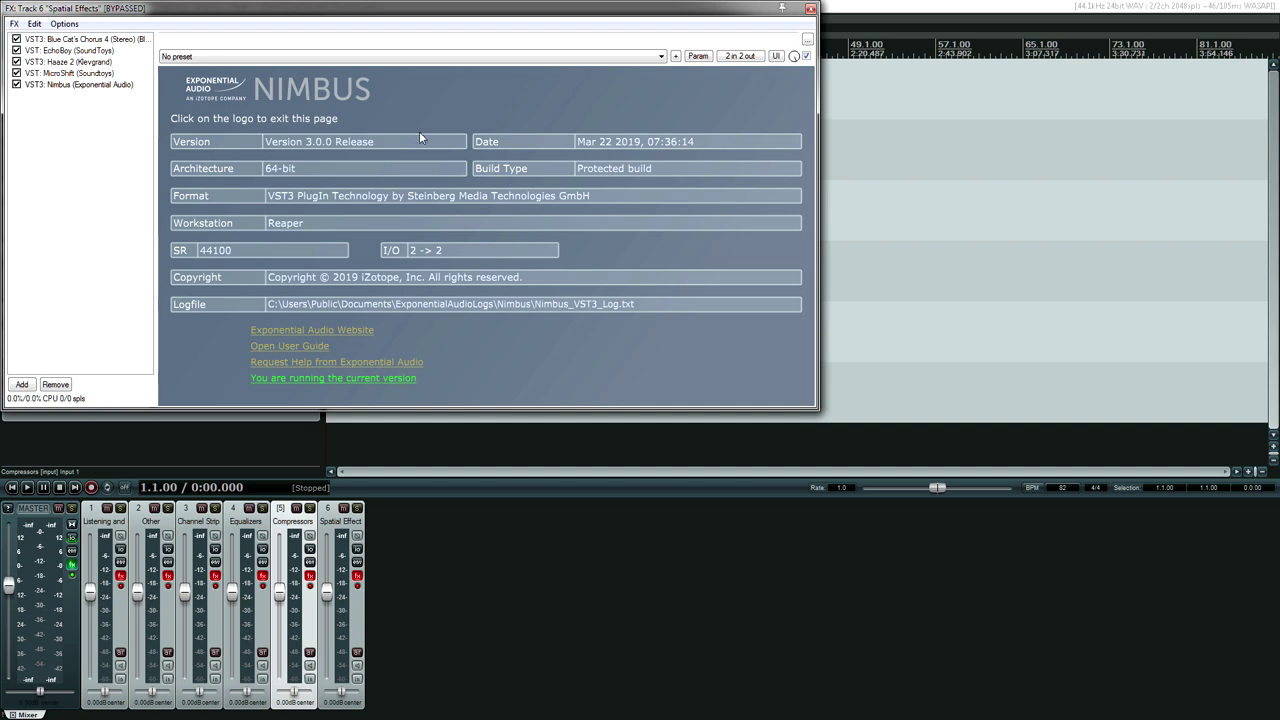
{"action": "left_click", "coordinate": [224, 91]}
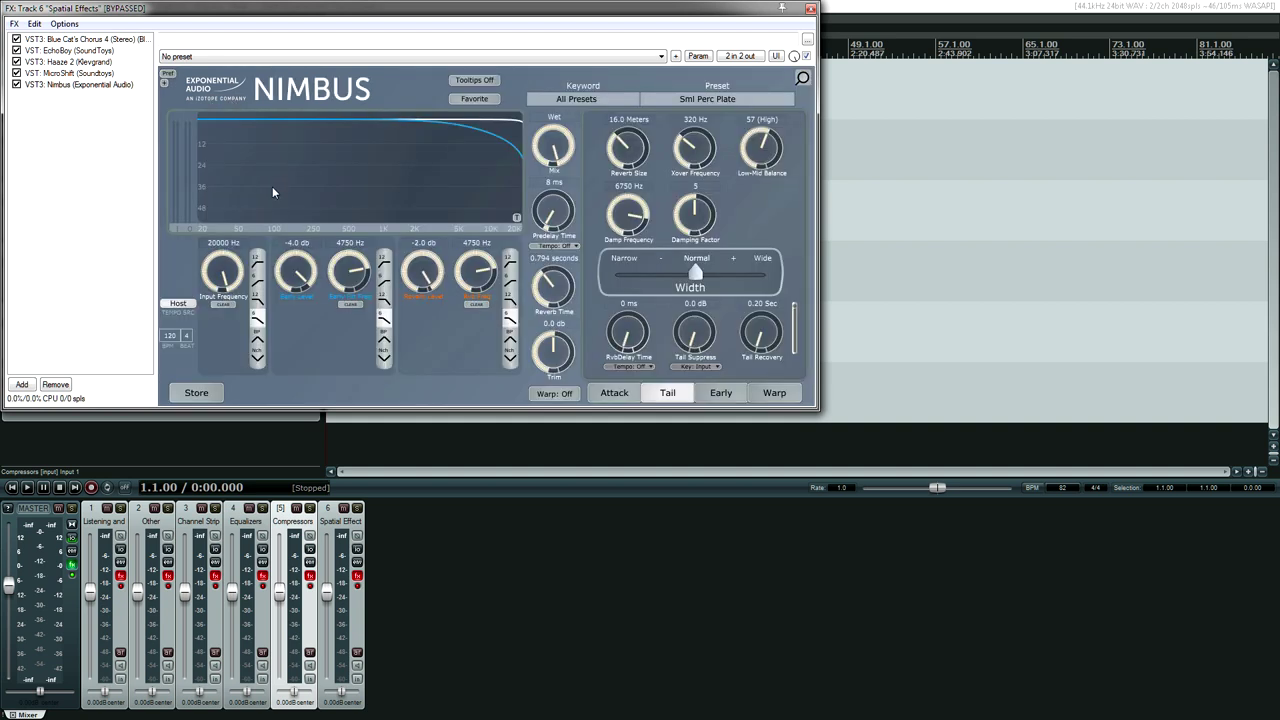